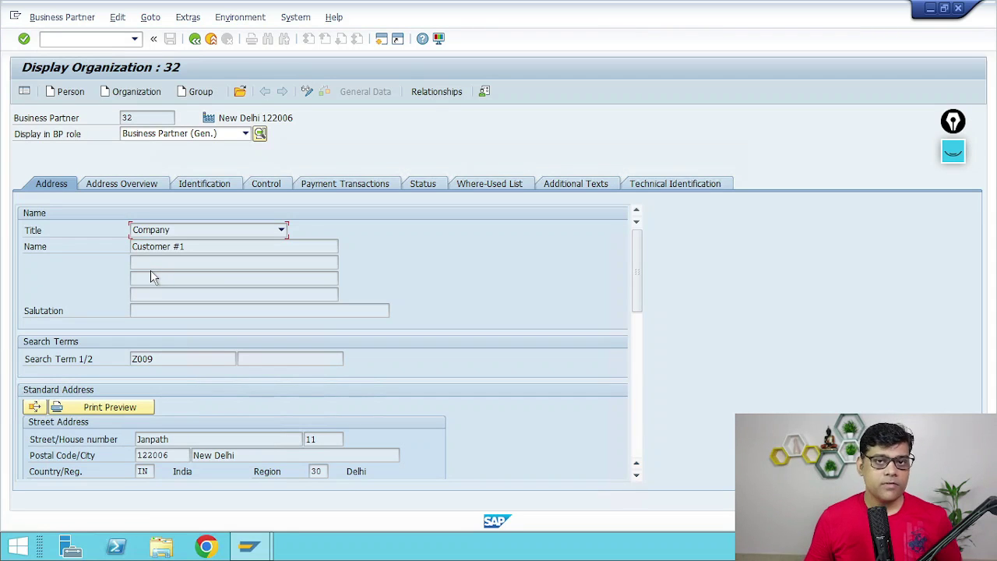
- Display the business partner in the FI Customer role and open its company code data
left_click(244, 134)
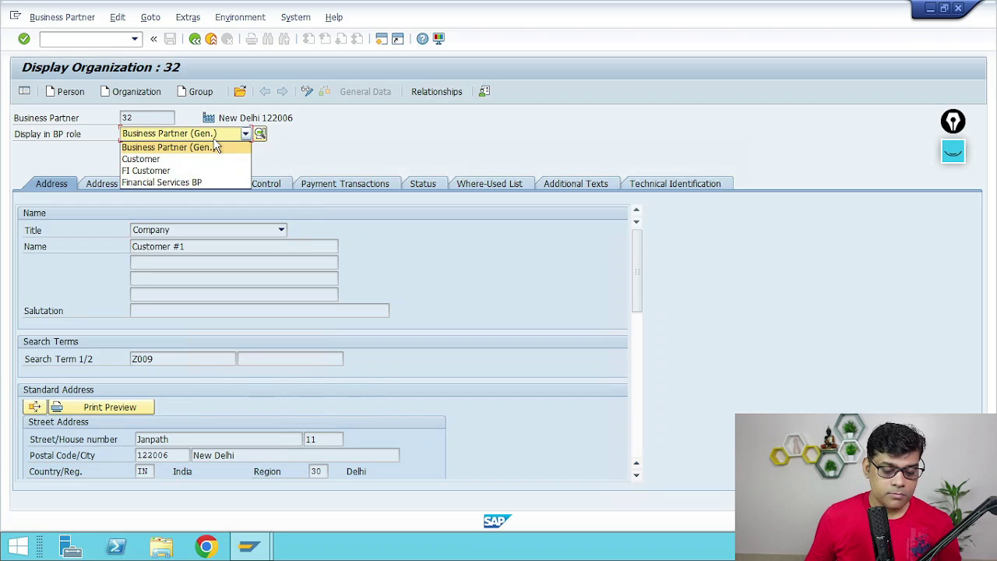
left_click(162, 170)
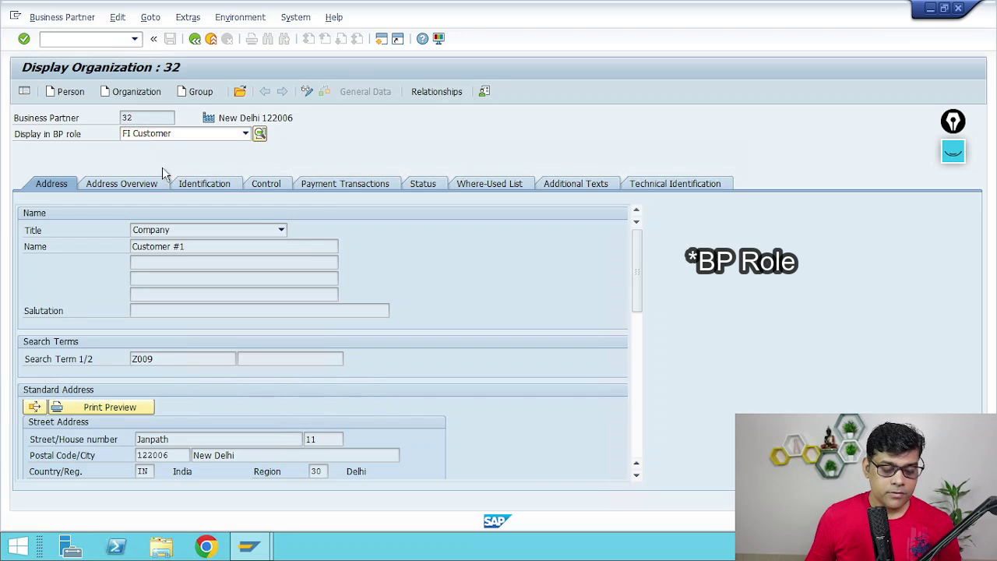
left_click(446, 97)
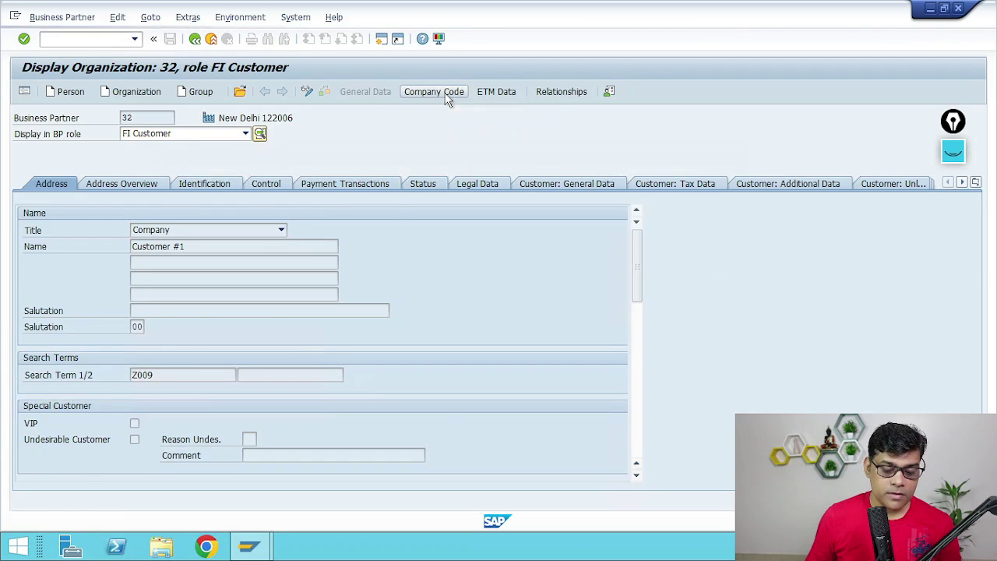
- Circle the customer's reconciliation account with the annotation pen
left_click(954, 151)
left_click(953, 195)
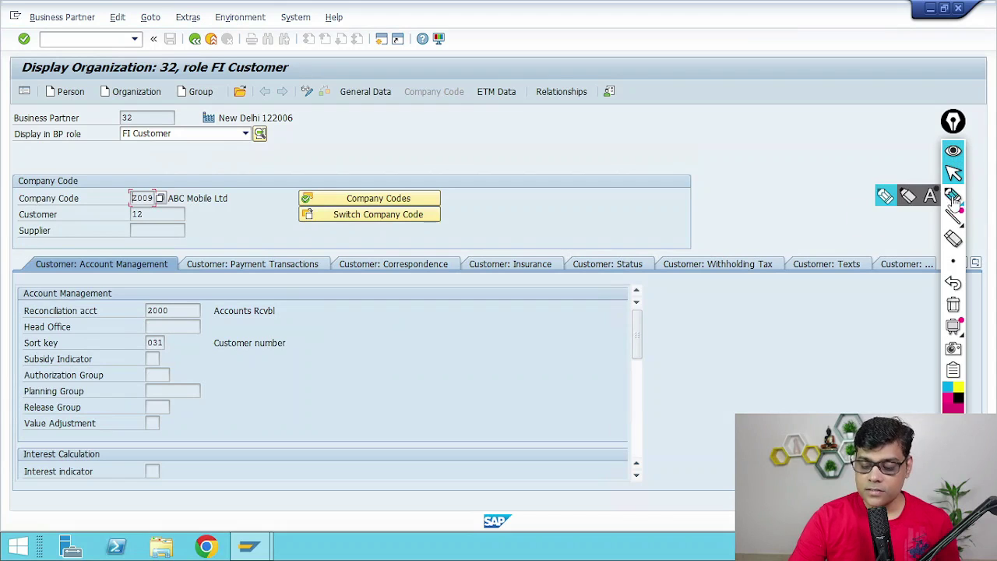
left_click(885, 196)
left_click_drag(187, 311, 185, 323)
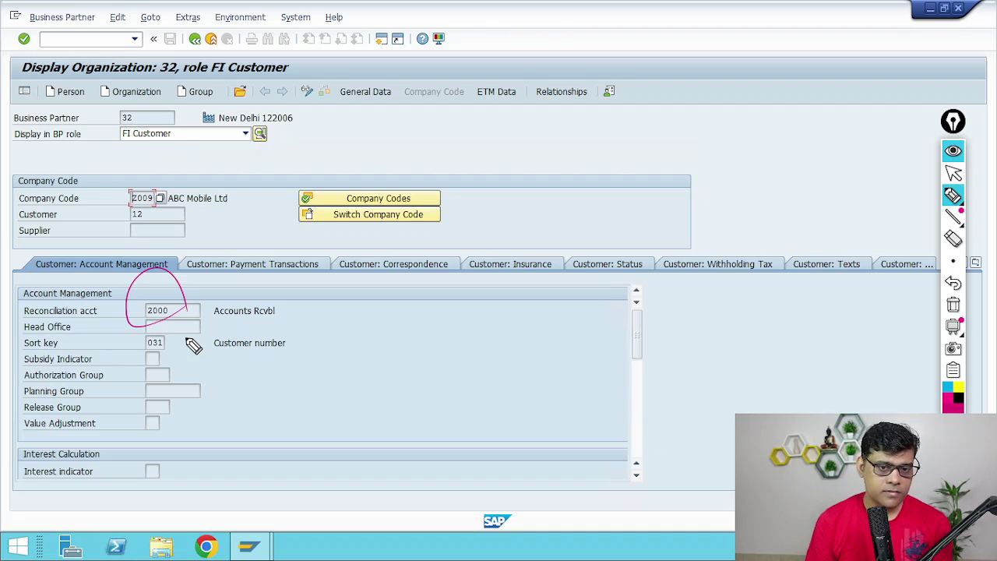
left_click(953, 217)
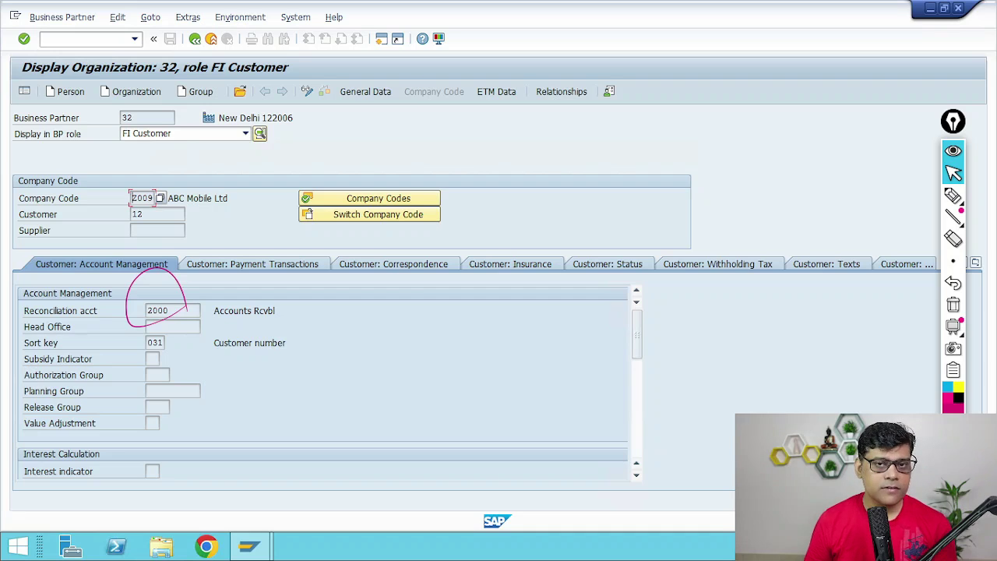
- Open the customer special G/L list with transaction OBXR and clear the pen annotation
left_click(402, 67)
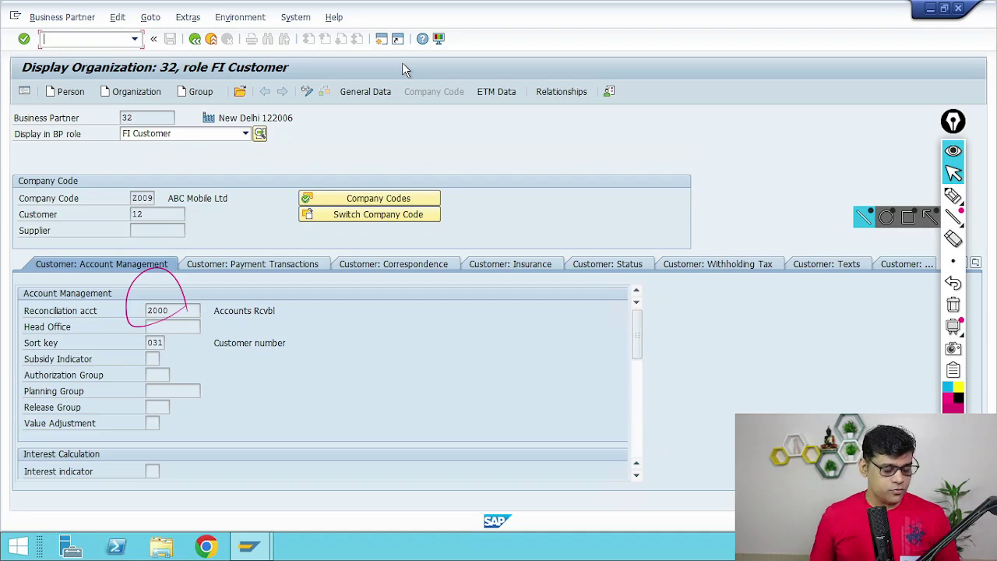
type("/nbx")
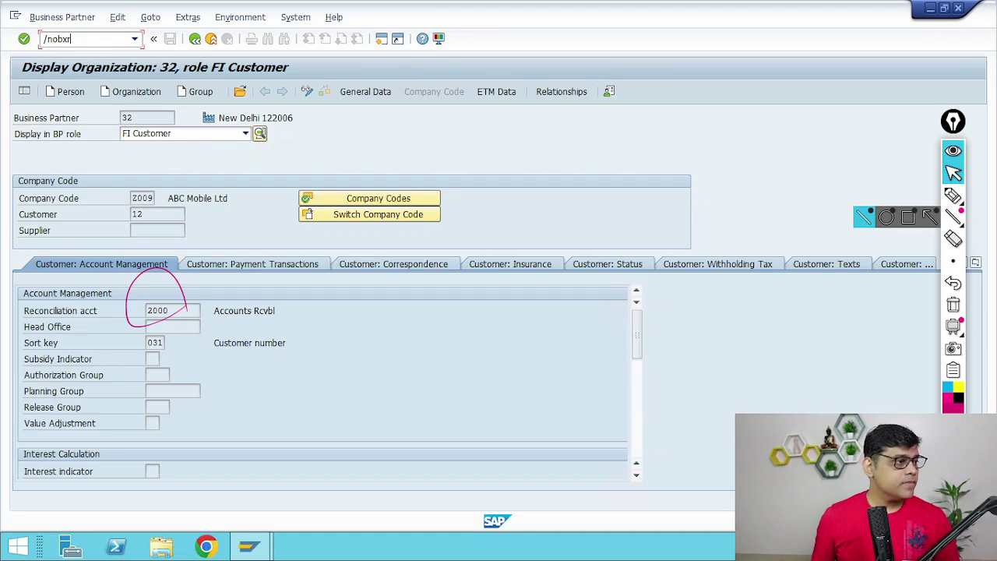
type("r")
key("Return")
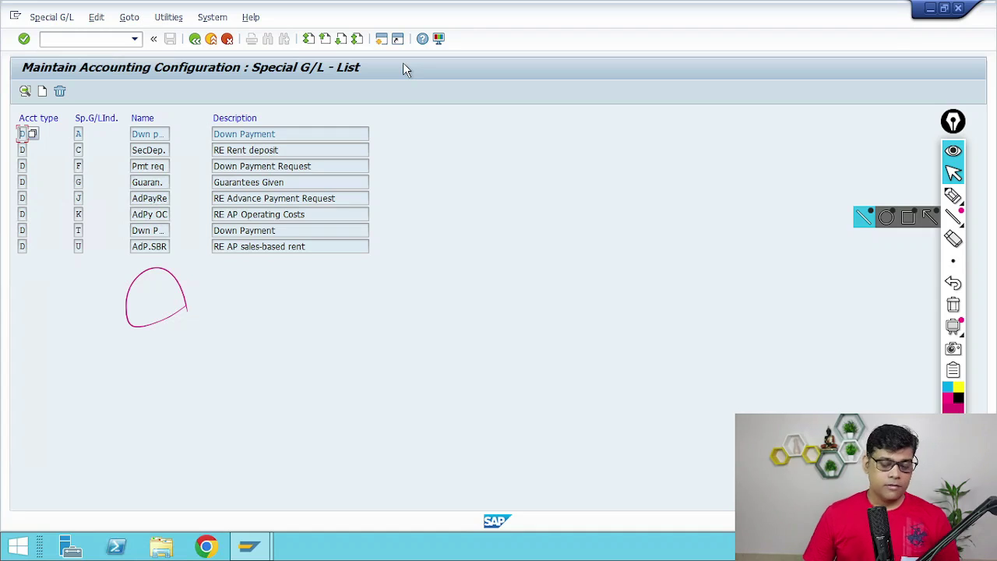
left_click(953, 304)
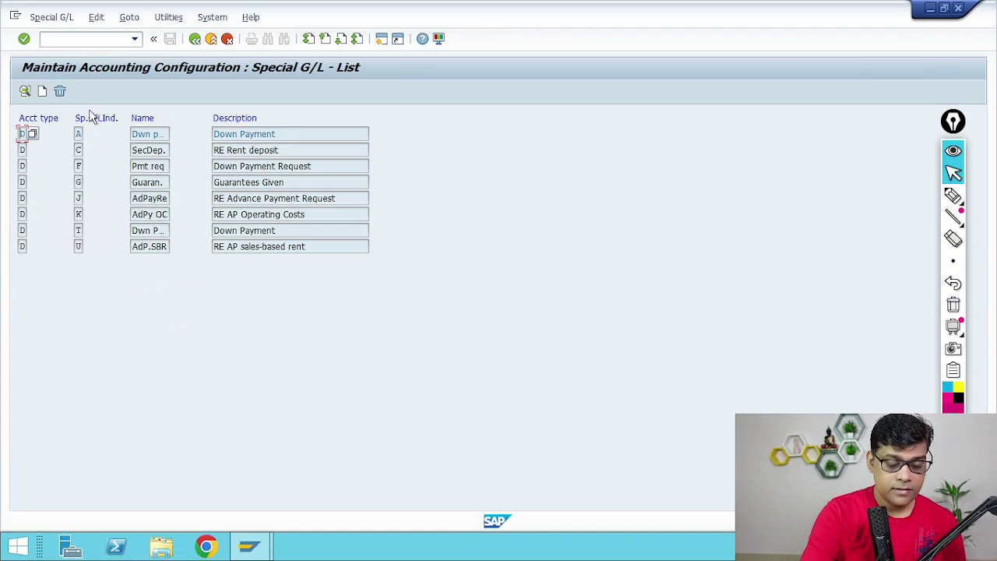
- Circle the special G/L indicator column with the annotation pen and erase the mark
mouse_move(953, 197)
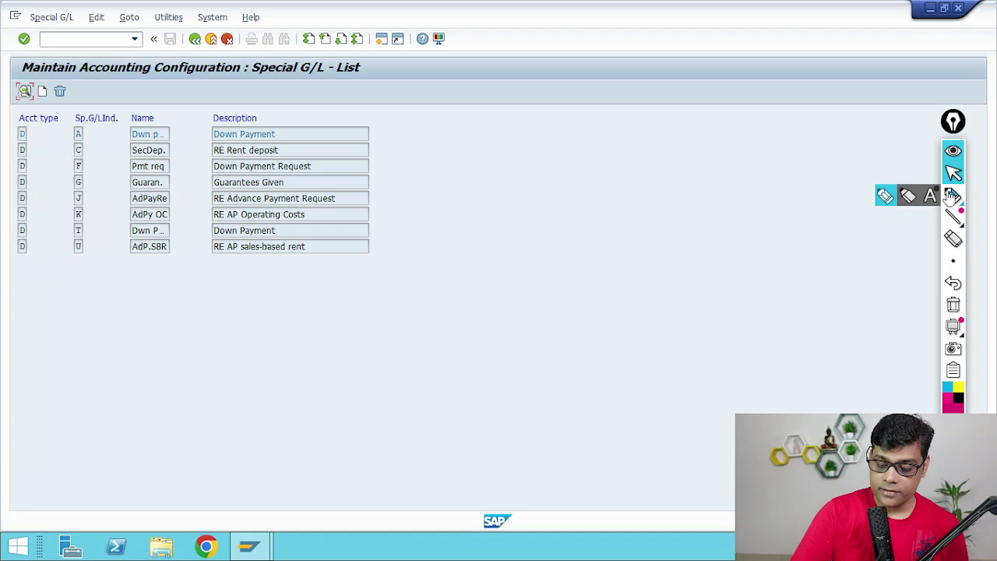
left_click(885, 195)
mouse_move(81, 104)
left_mouse_down()
mouse_move(100, 280)
mouse_move(81, 88)
left_mouse_up()
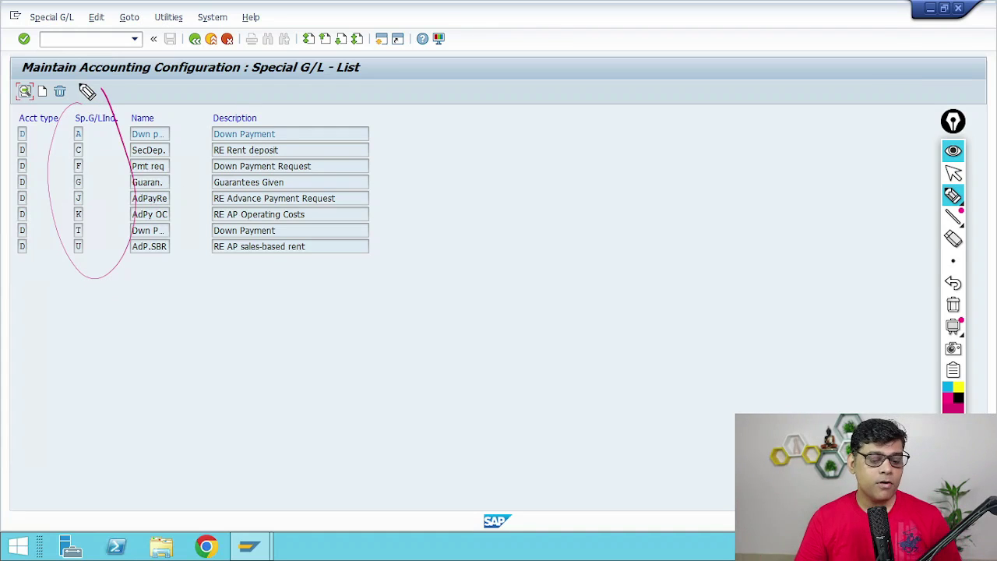
left_click(953, 305)
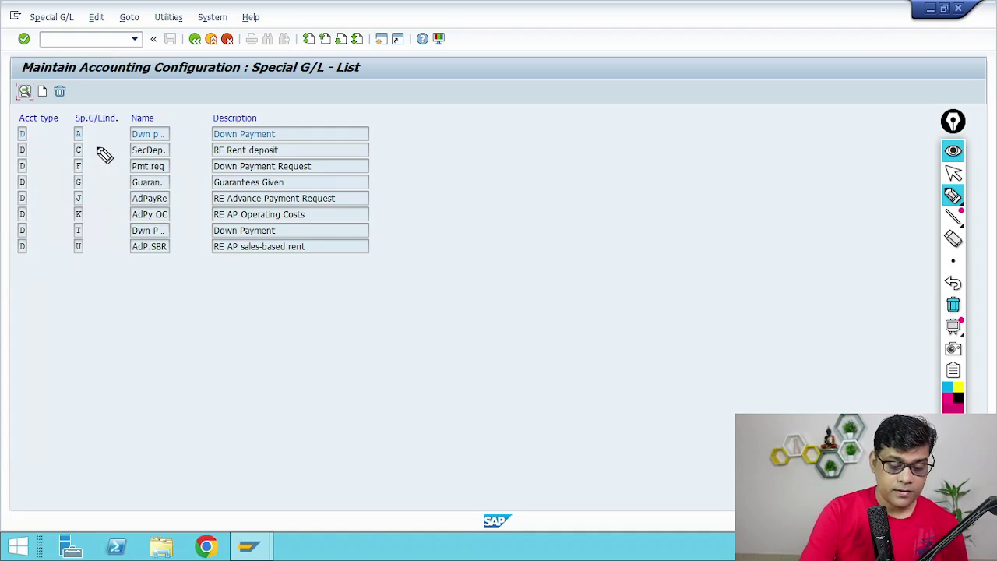
- Circle indicator F, put a tick beside Down Payment Request, and erase both marks
left_click_drag(89, 163, 85, 173)
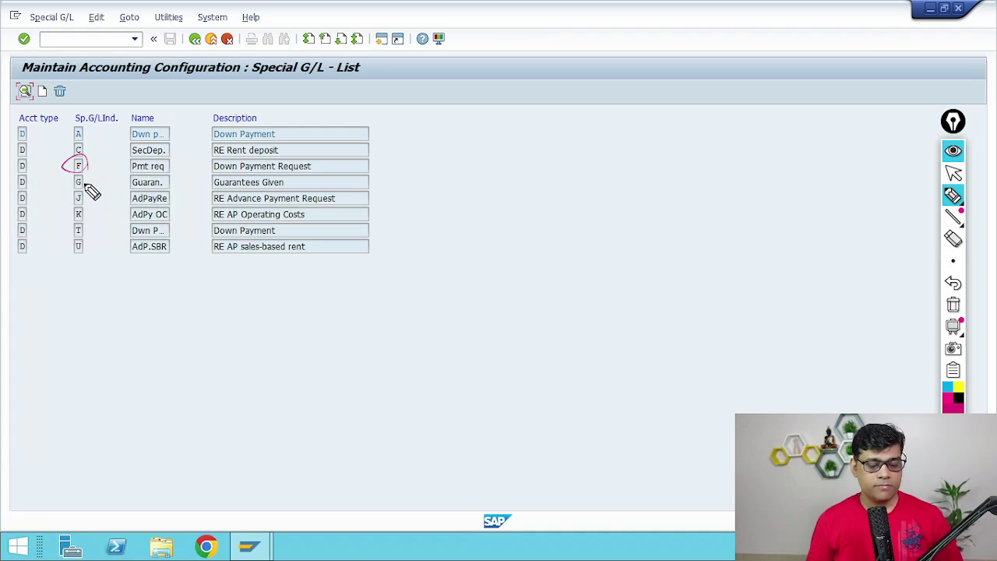
left_click_drag(329, 169, 379, 148)
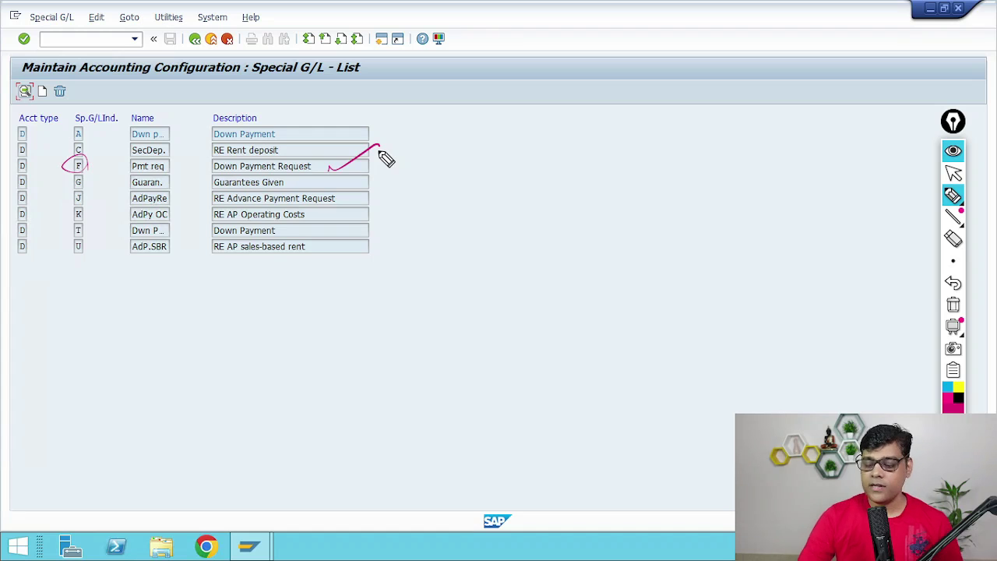
key("ctrl+shift+c")
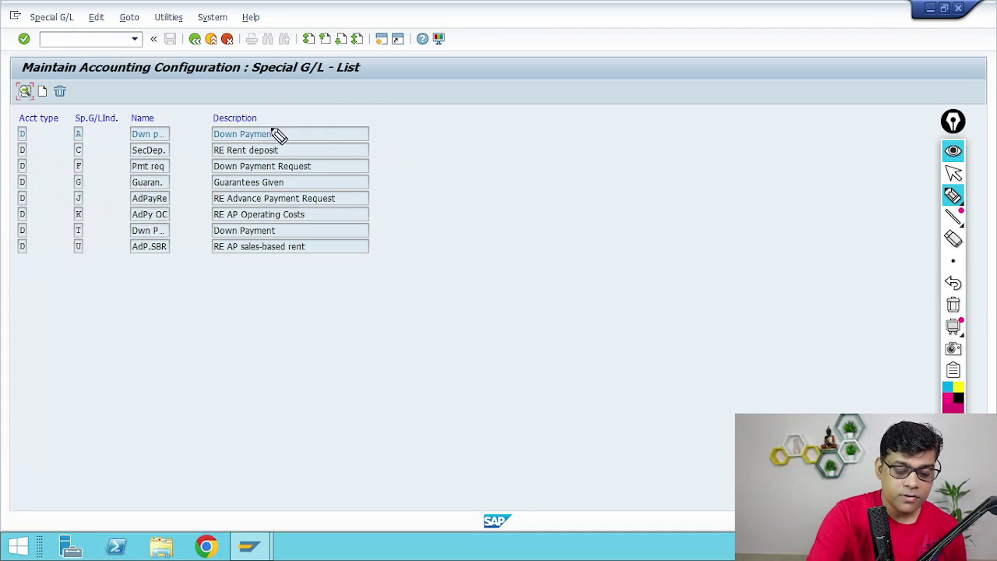
- Put a tick beside the Down Payment entry for indicator A and return to the normal pointer
left_click_drag(293, 131, 363, 93)
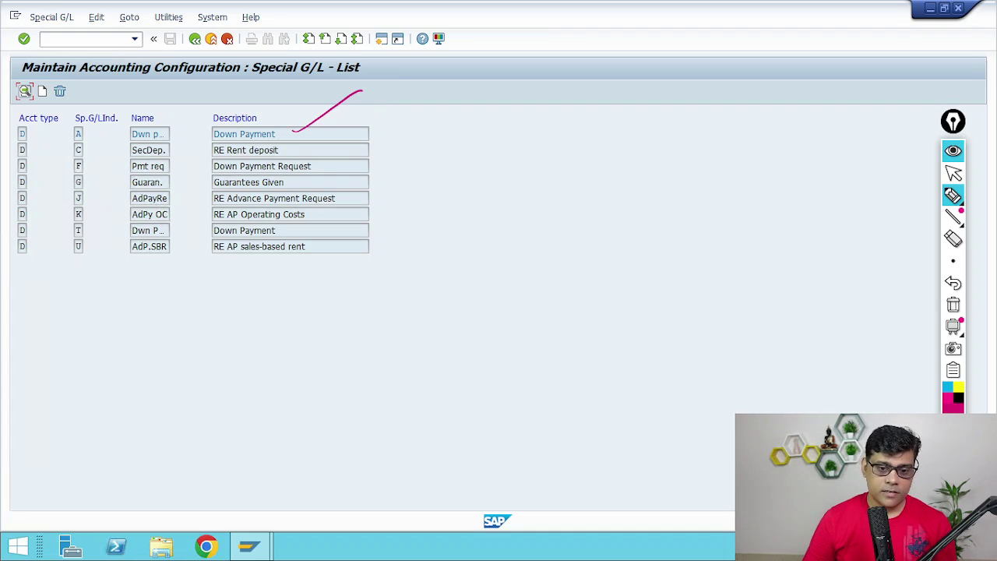
left_click(954, 173)
mouse_move(952, 261)
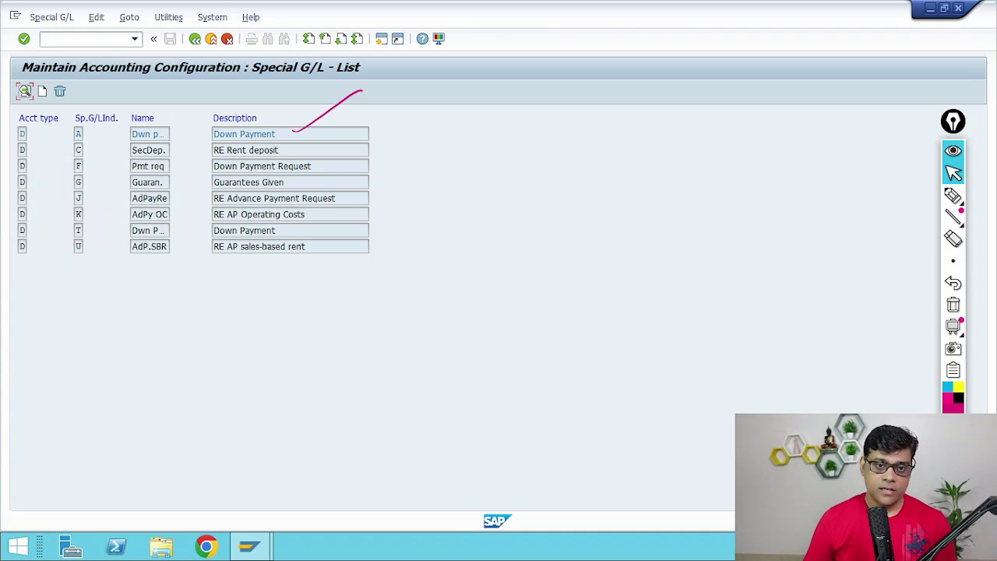
- Open the accounting configuration maintenance screen with transaction FBKP
type("/n")
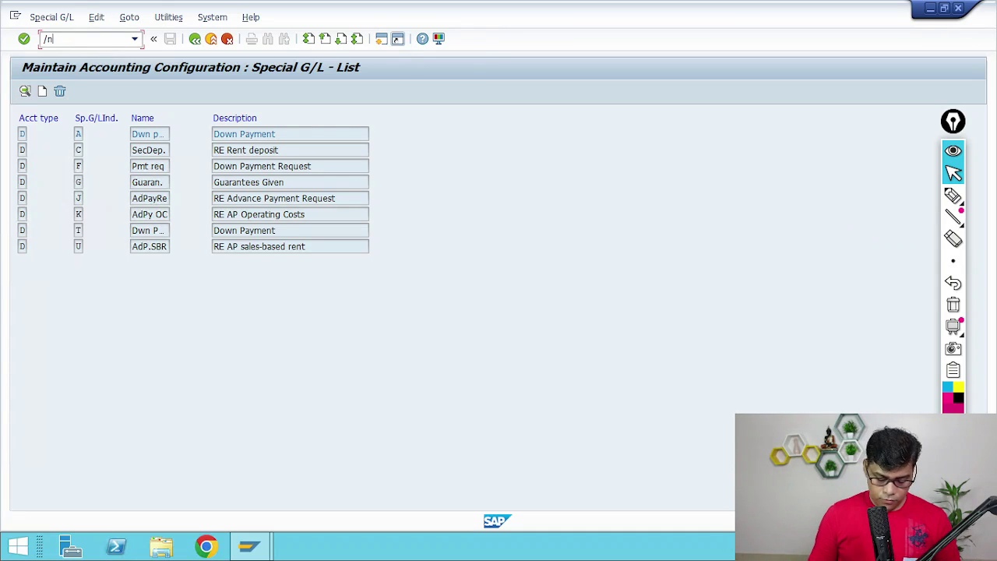
type("fbkp")
key("Return")
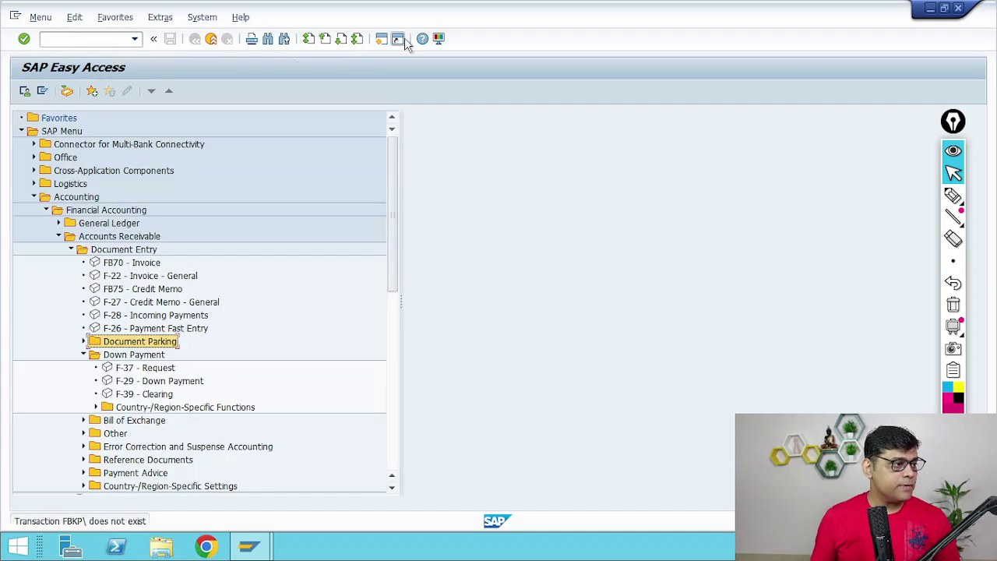
left_click(91, 37)
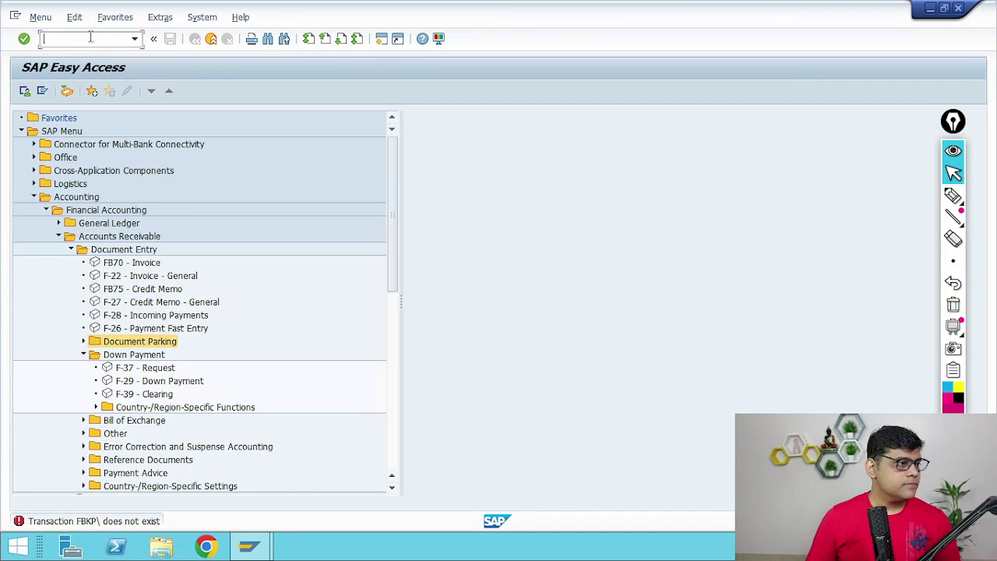
type("fbkp")
key("Return")
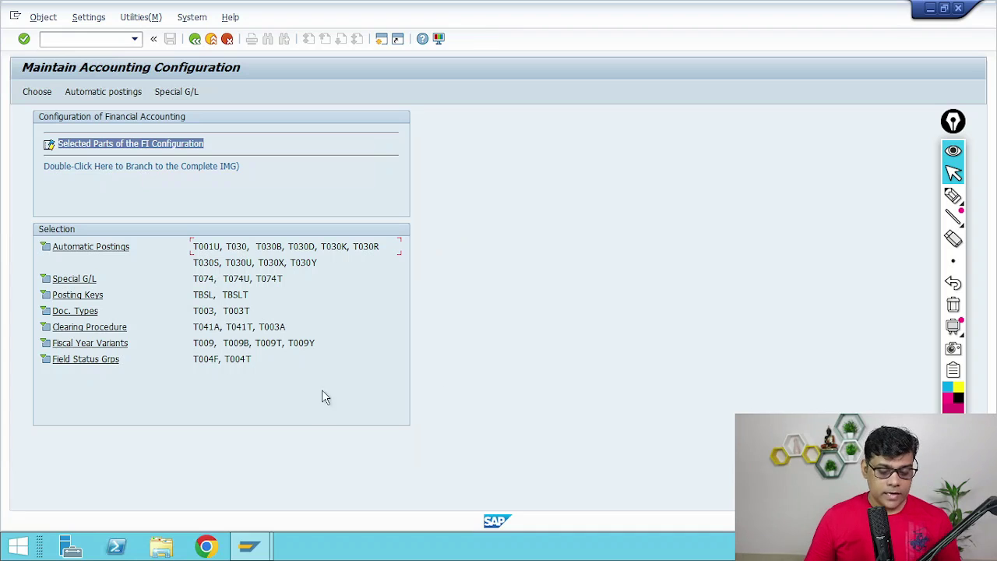
- Open the special G/L list and display the customer Down Payment account assignment (indicator A) for chart of accounts Z009
left_click(75, 281)
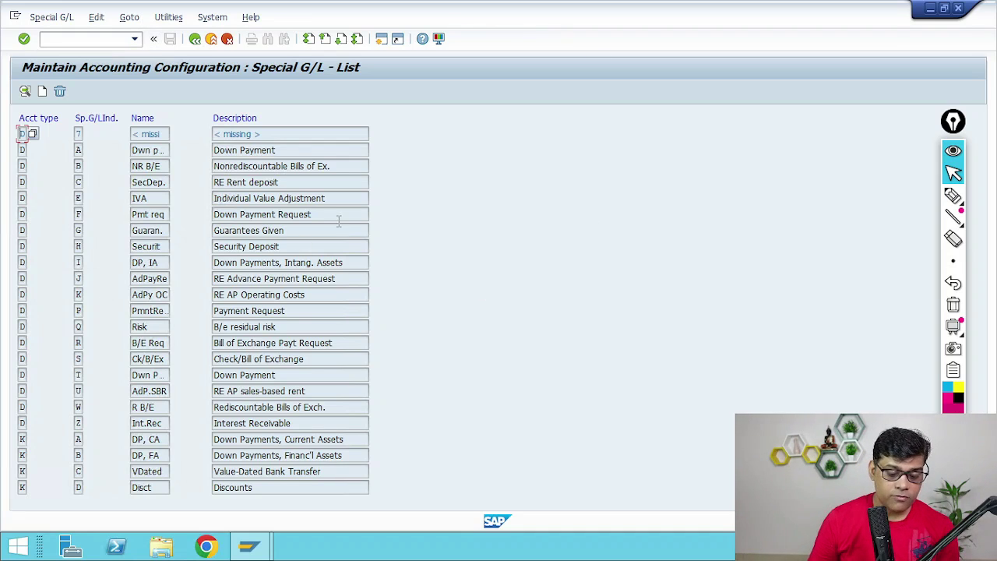
left_click_drag(339, 218, 4, 218)
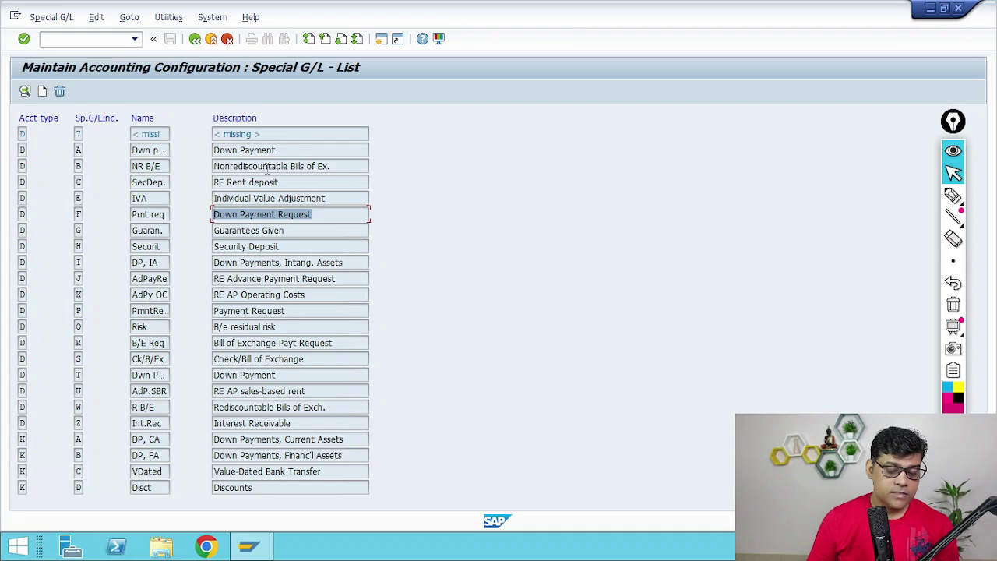
double_click(236, 150)
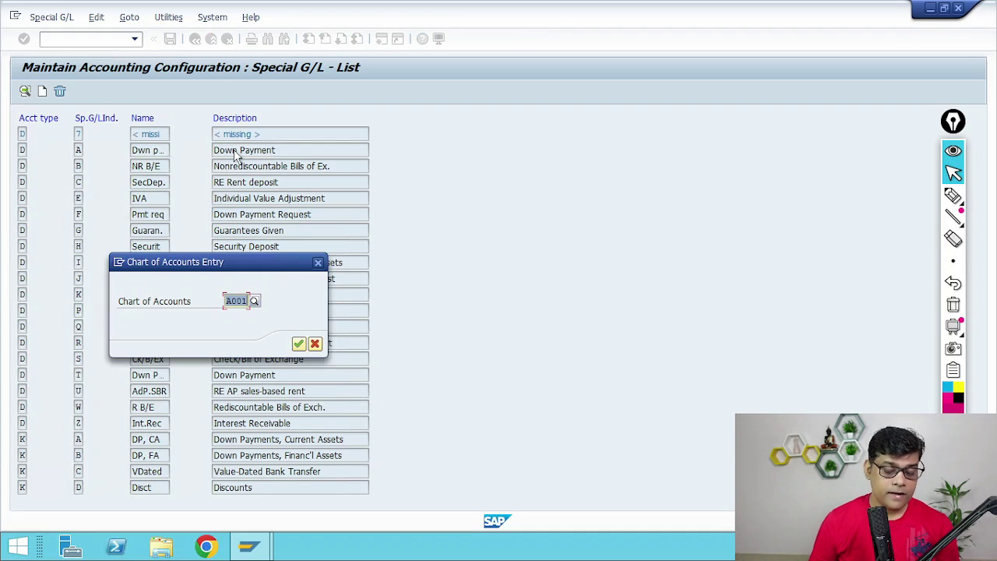
type("Z009")
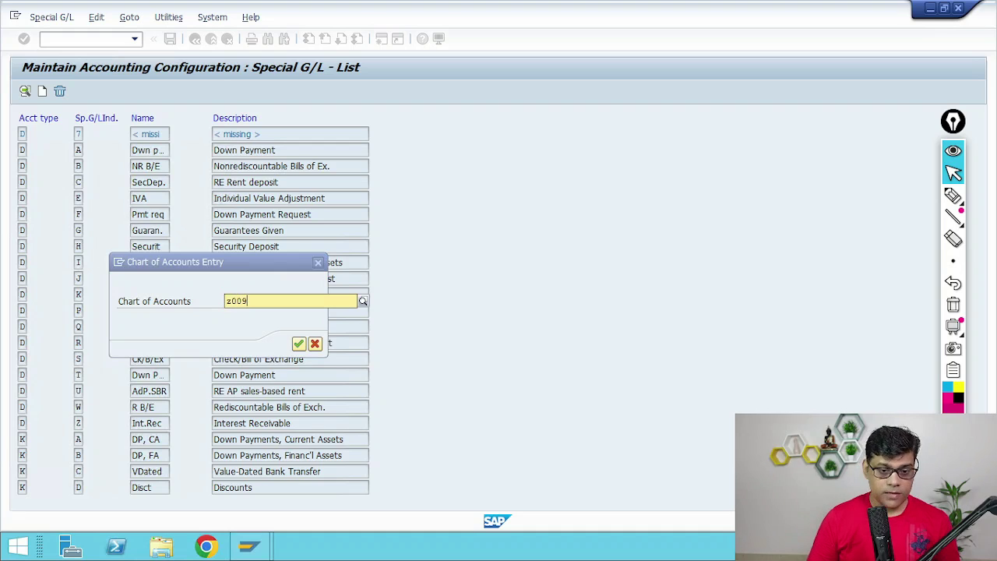
key("Return")
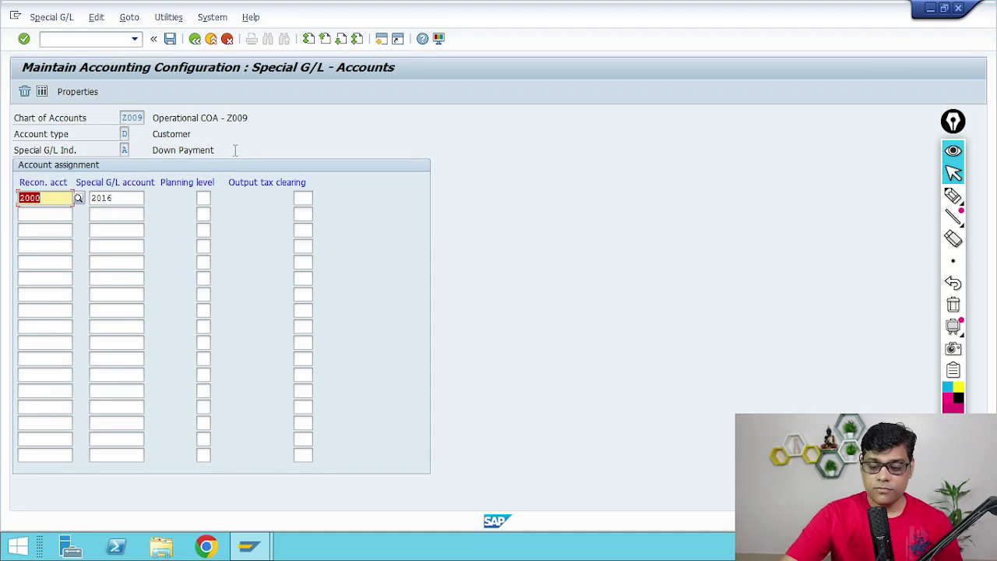
- Circle reconciliation account 2000 and special G/L account 2016 with the pen, labelling them A/R with CA and Adv Re with CL
left_click(953, 194)
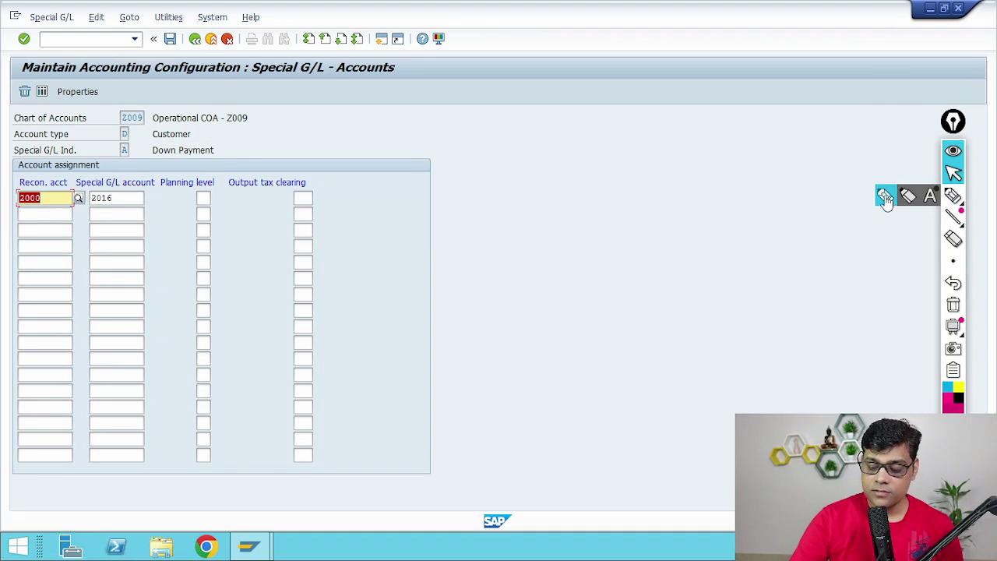
mouse_move(53, 181)
left_mouse_down()
mouse_move(51, 307)
mouse_move(60, 289)
left_mouse_up()
mouse_move(72, 356)
left_mouse_down()
mouse_move(85, 367)
mouse_move(148, 333)
left_mouse_up()
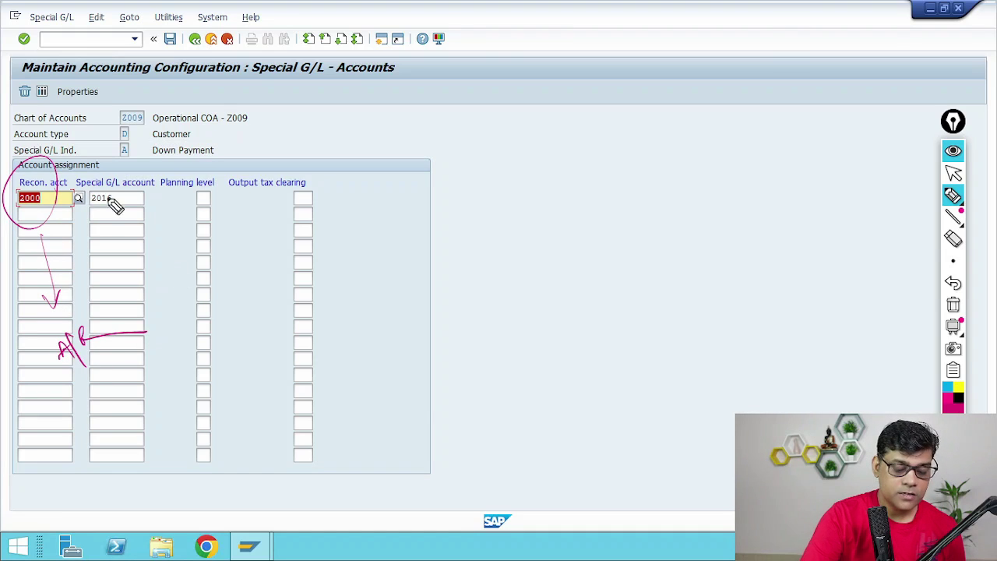
mouse_move(112, 201)
left_mouse_down()
mouse_move(176, 335)
mouse_move(223, 289)
mouse_move(260, 278)
left_mouse_up()
mouse_move(92, 366)
left_mouse_down()
mouse_move(104, 401)
mouse_move(113, 387)
left_mouse_up()
mouse_move(135, 434)
left_mouse_down()
mouse_move(117, 452)
mouse_move(137, 436)
left_mouse_up()
mouse_move(211, 321)
left_mouse_down()
mouse_move(238, 380)
mouse_move(279, 361)
left_mouse_up()
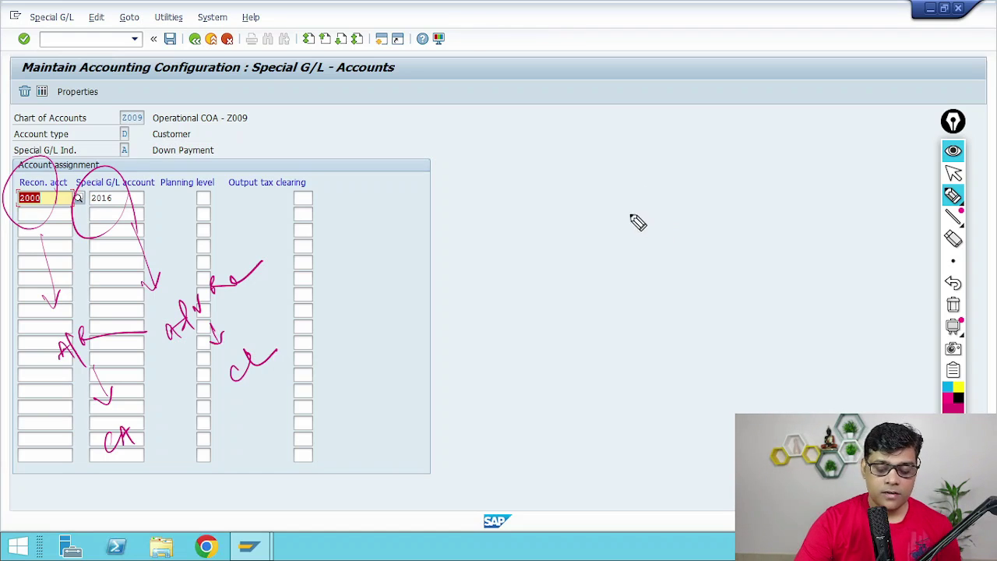
- Handwrite an example in the blank area: 10,000 marked CL, and above it 40,000 Inv. marked CA
mouse_move(585, 214)
left_mouse_down()
mouse_move(612, 224)
mouse_move(635, 202)
left_mouse_up()
left_click(681, 184)
left_click_drag(713, 146, 747, 162)
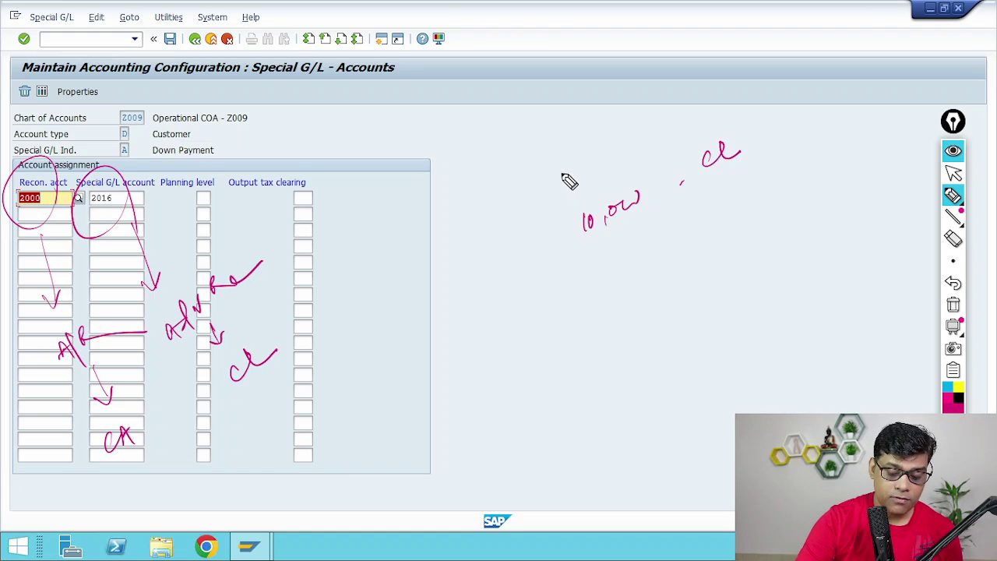
mouse_move(566, 164)
left_mouse_down()
mouse_move(571, 190)
mouse_move(579, 166)
mouse_move(615, 151)
left_mouse_up()
left_click(593, 161)
mouse_move(635, 119)
left_mouse_down()
mouse_move(656, 131)
mouse_move(676, 123)
left_mouse_up()
left_click(689, 114)
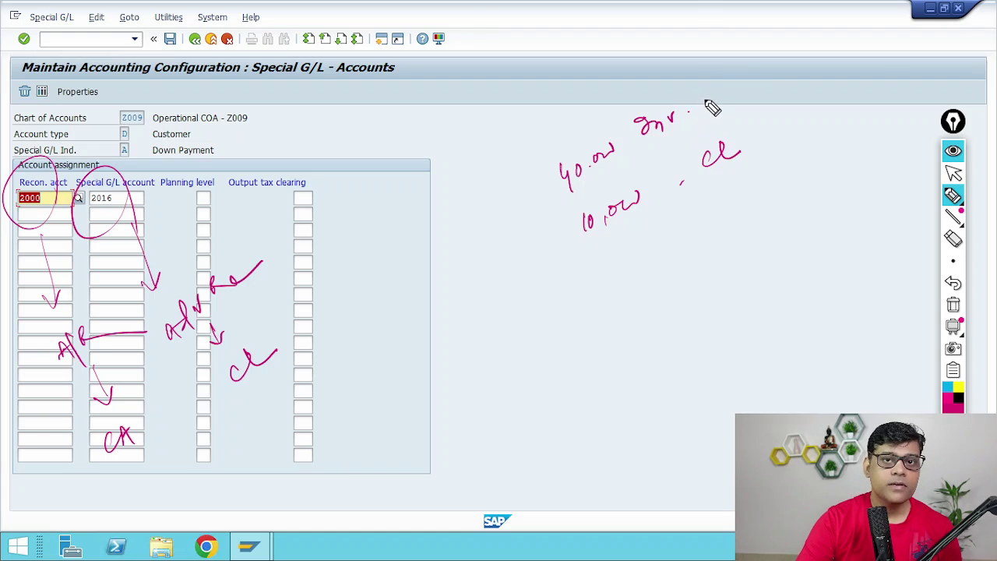
mouse_move(719, 97)
left_mouse_down()
mouse_move(735, 96)
mouse_move(756, 72)
left_mouse_up()
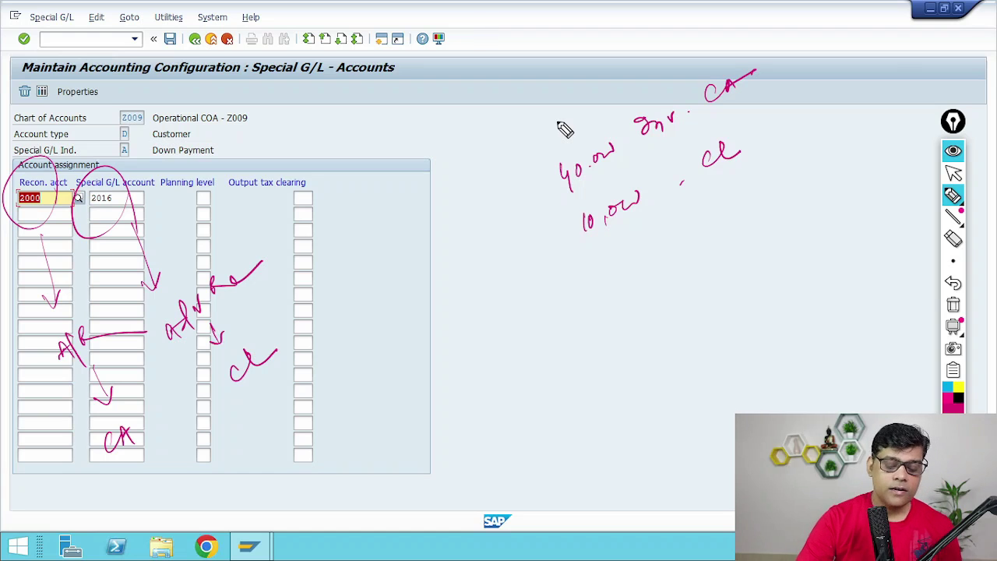
- Handwrite Cr in front of the 10,000 amount in the example
left_click_drag(543, 246, 535, 258)
left_click(512, 196)
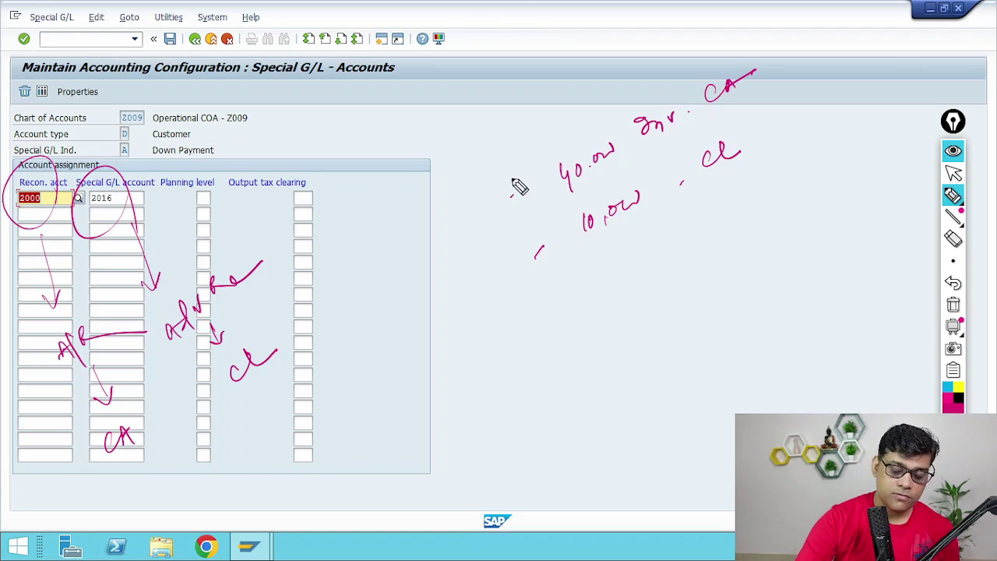
mouse_move(546, 250)
left_mouse_down()
mouse_move(542, 274)
mouse_move(568, 230)
left_mouse_up()
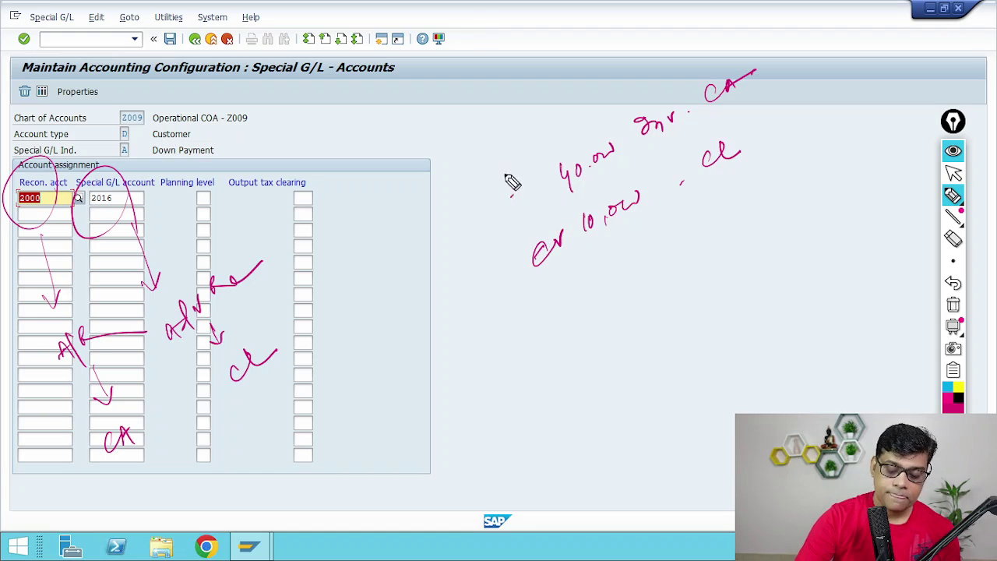
- Handwrite Dr before the 40,000 amount, underline the example, and write the 30,000 difference beneath the line
mouse_move(498, 179)
left_mouse_down()
mouse_move(508, 192)
mouse_move(532, 178)
left_mouse_up()
left_click_drag(561, 286, 748, 176)
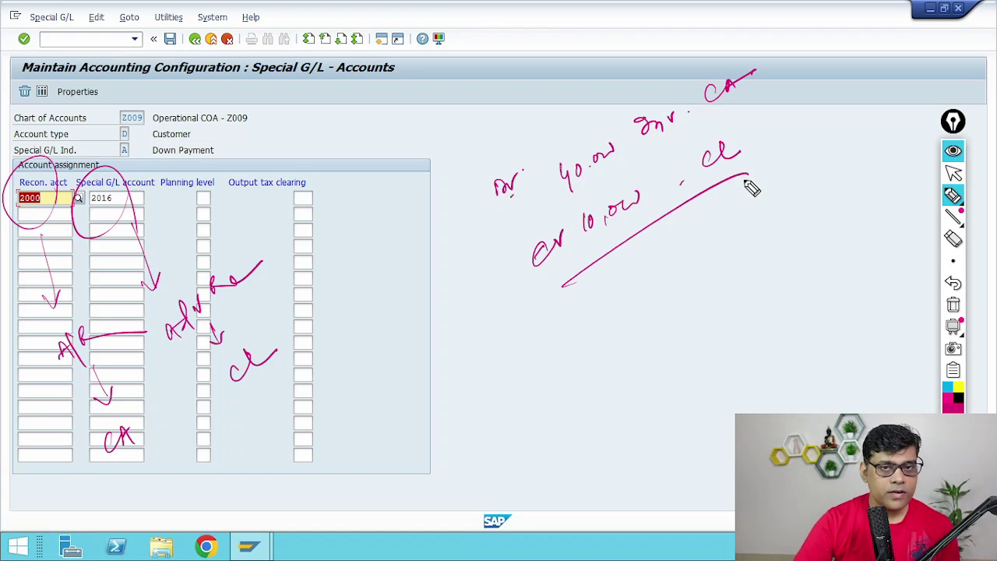
mouse_move(609, 254)
left_mouse_down()
mouse_move(617, 272)
mouse_move(686, 221)
left_mouse_up()
left_click(644, 260)
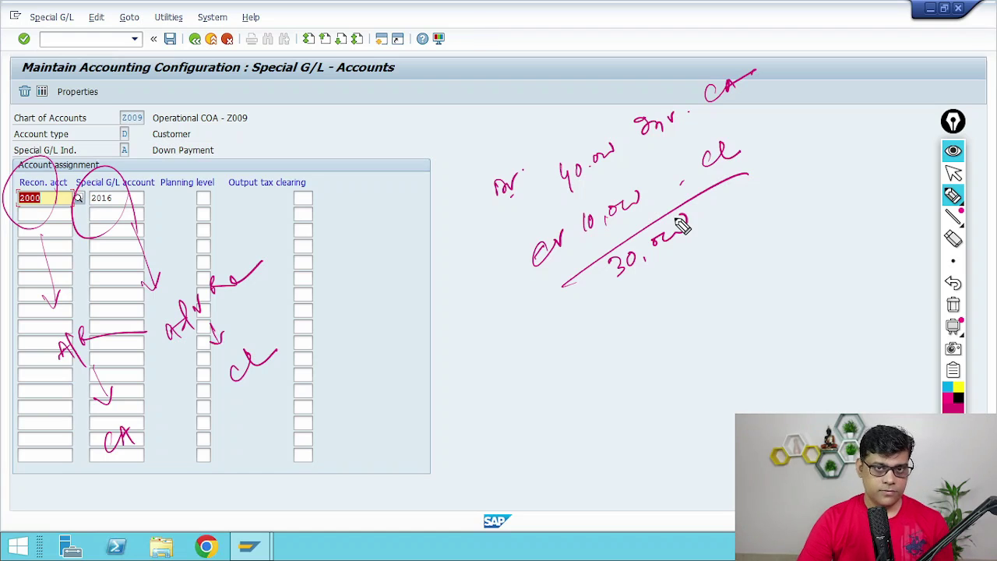
- Circle the 40,000 invoice line and the 10,000 line with the pen, and write a circled A beside them
mouse_move(739, 178)
left_mouse_down()
mouse_move(612, 182)
mouse_move(770, 173)
left_mouse_up()
mouse_move(710, 145)
left_mouse_down()
mouse_move(467, 204)
mouse_move(708, 178)
left_mouse_up()
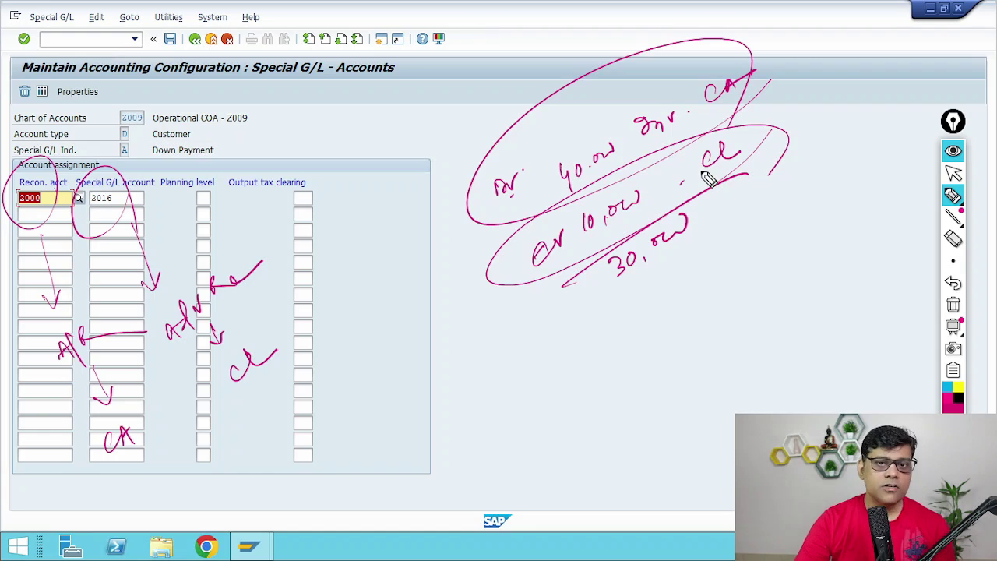
left_click_drag(795, 117, 833, 136)
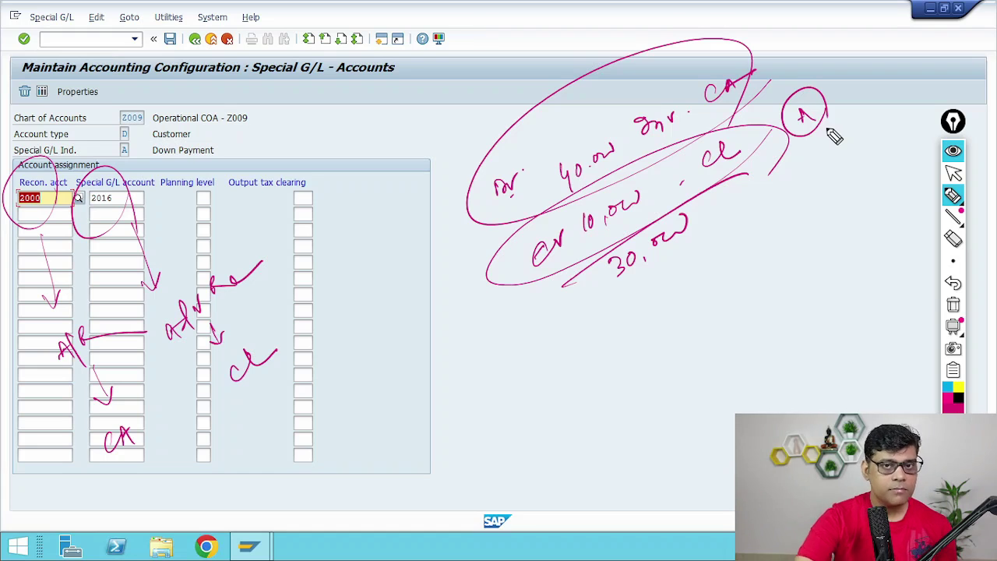
- Erase all pen annotations and return from the Down Payment account assignment to the special G/L list
left_click(954, 306)
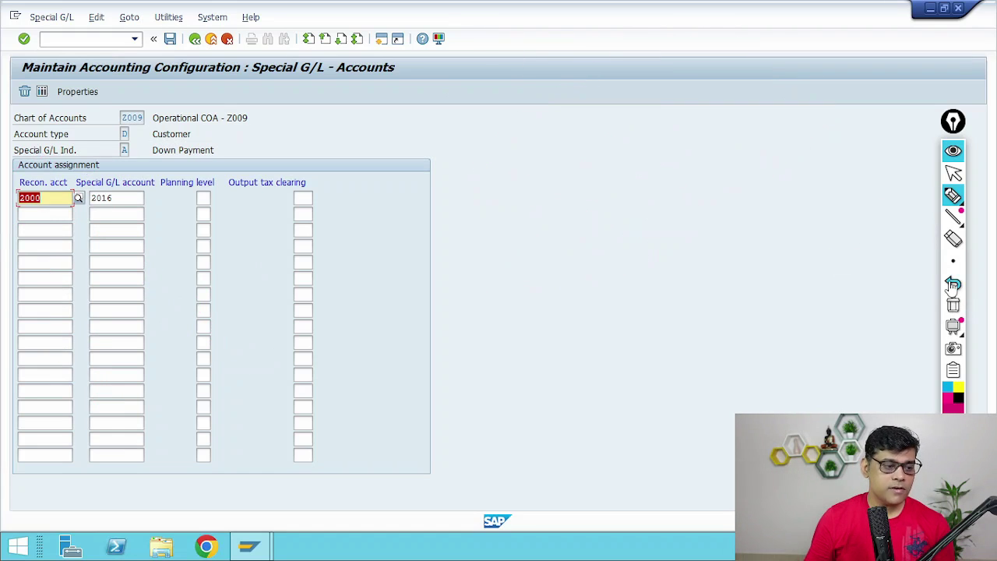
left_click(958, 179)
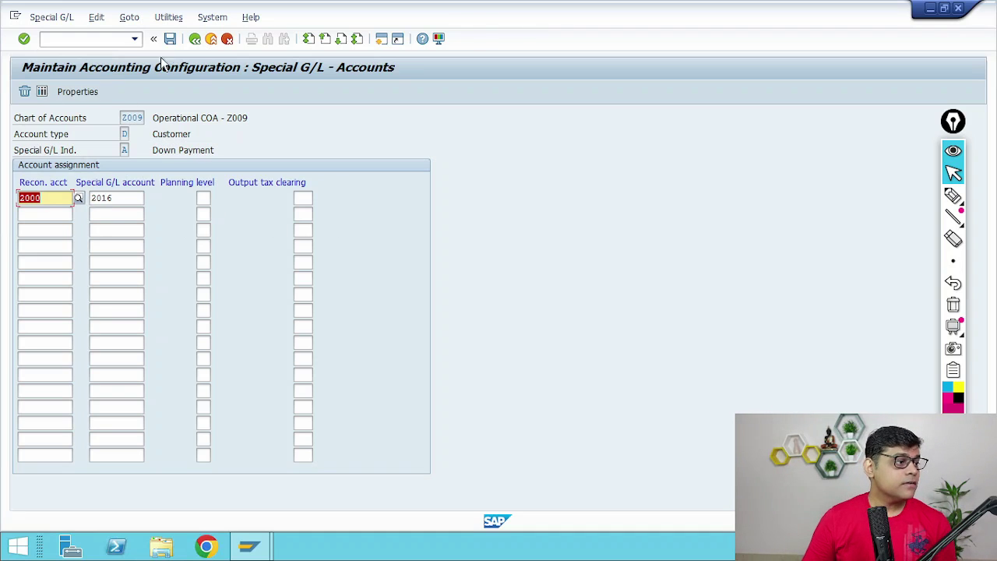
left_click(195, 38)
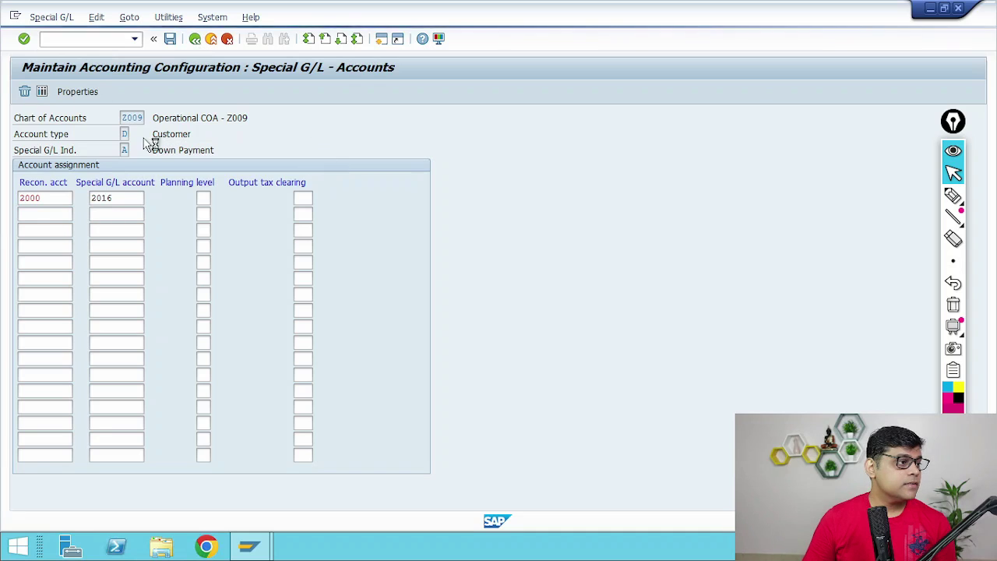
- Start a new special G/L indicator with account type D (Customers) and indicator X
left_click(43, 92)
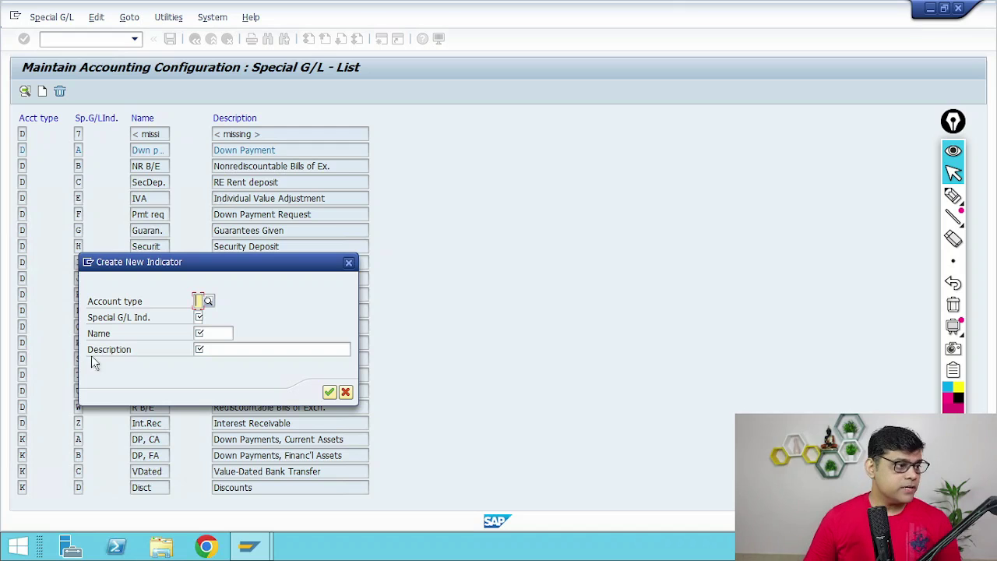
left_click(208, 301)
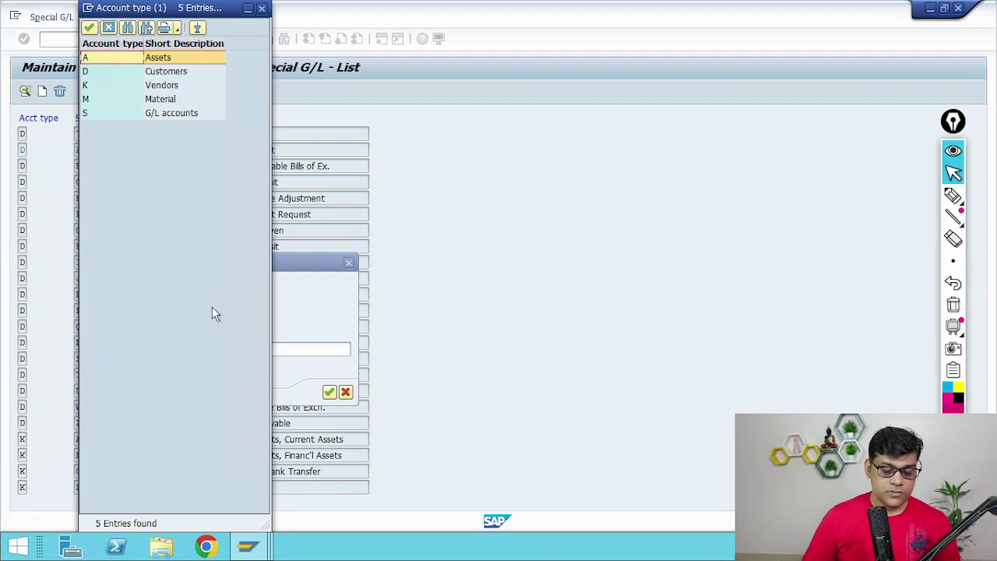
double_click(165, 71)
key("Tab")
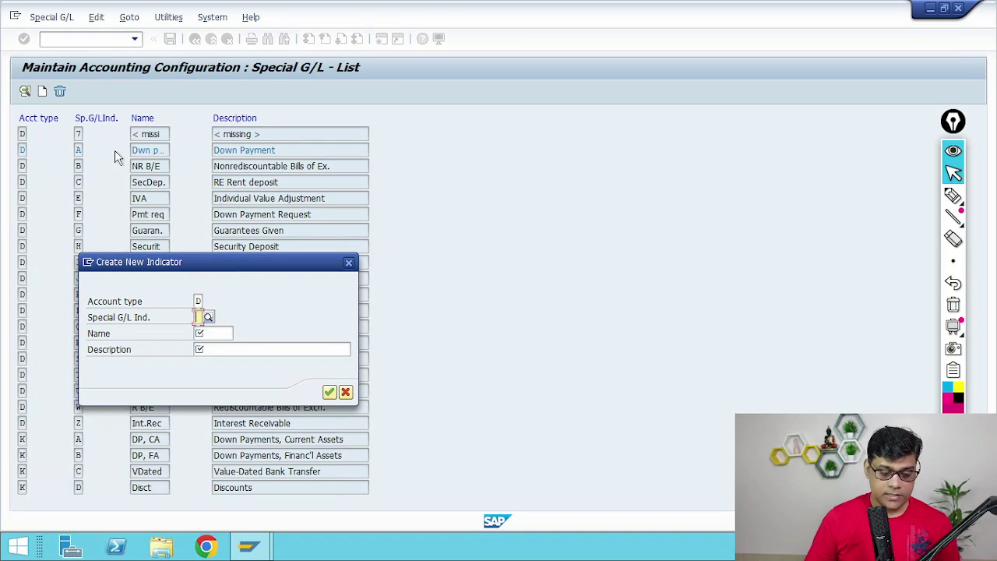
type("X")
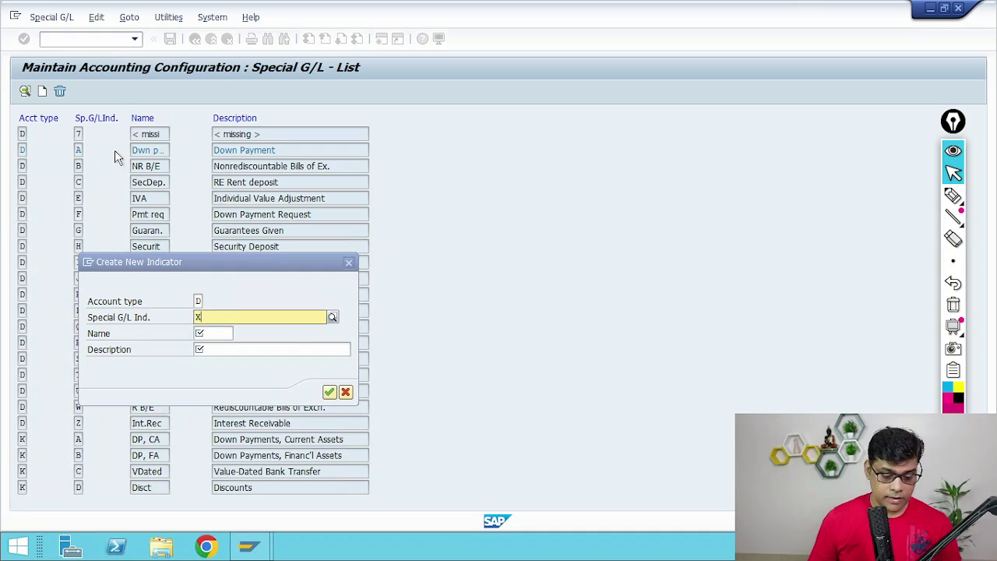
key("Tab")
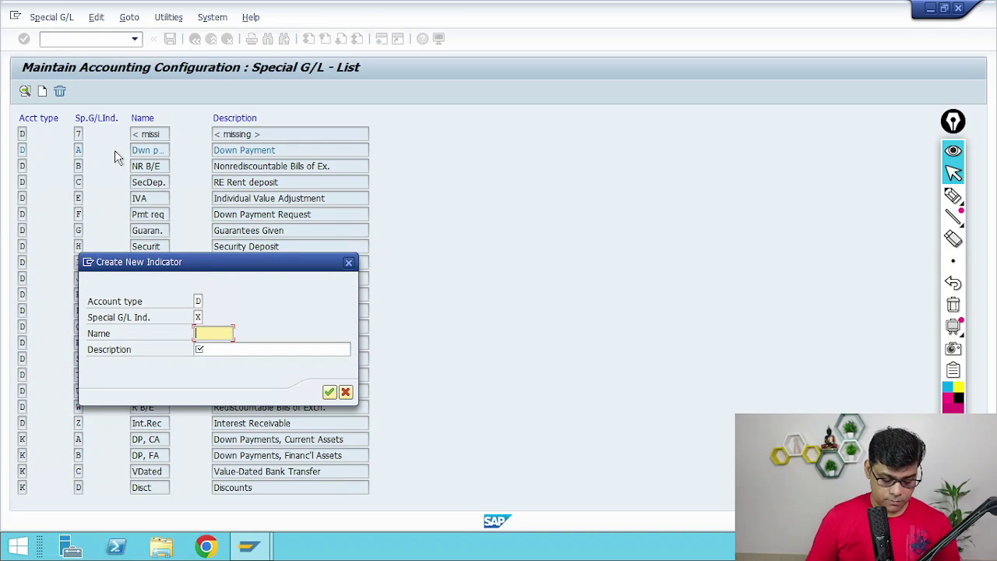
- Name the new indicator "Sec Dep" with the description "Sec Deposit from Customer" and confirm the entry
type("Se")
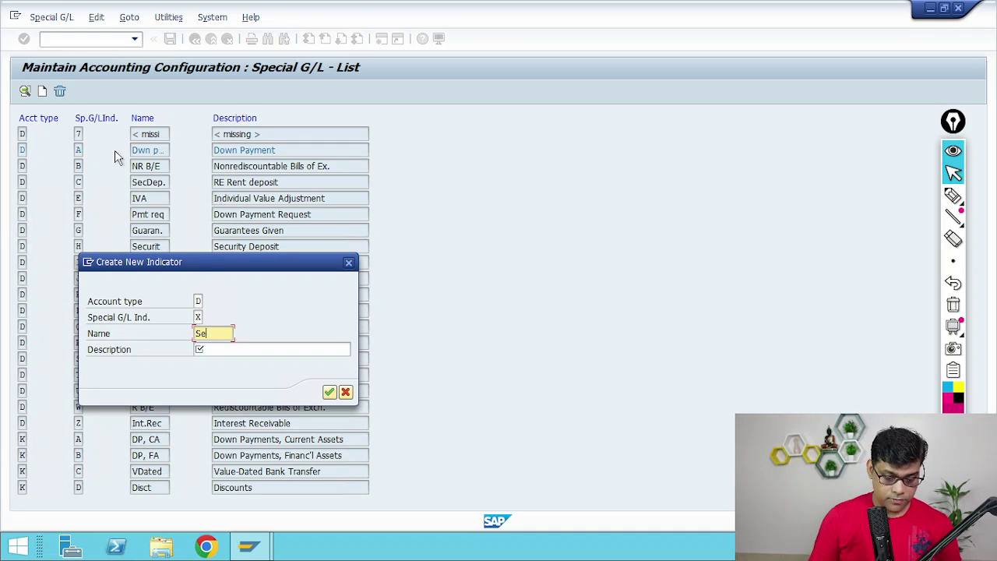
type("c Dep")
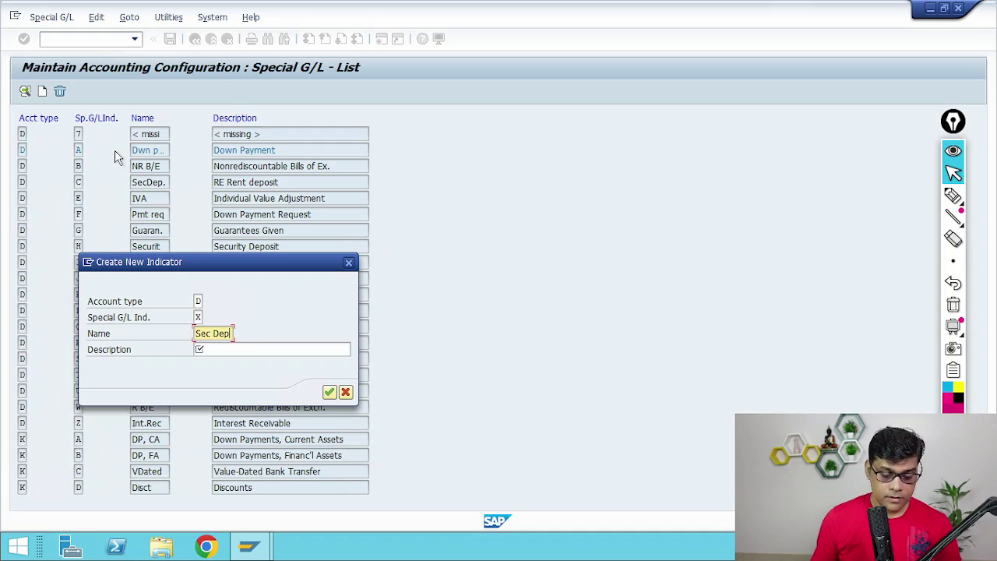
key("Tab")
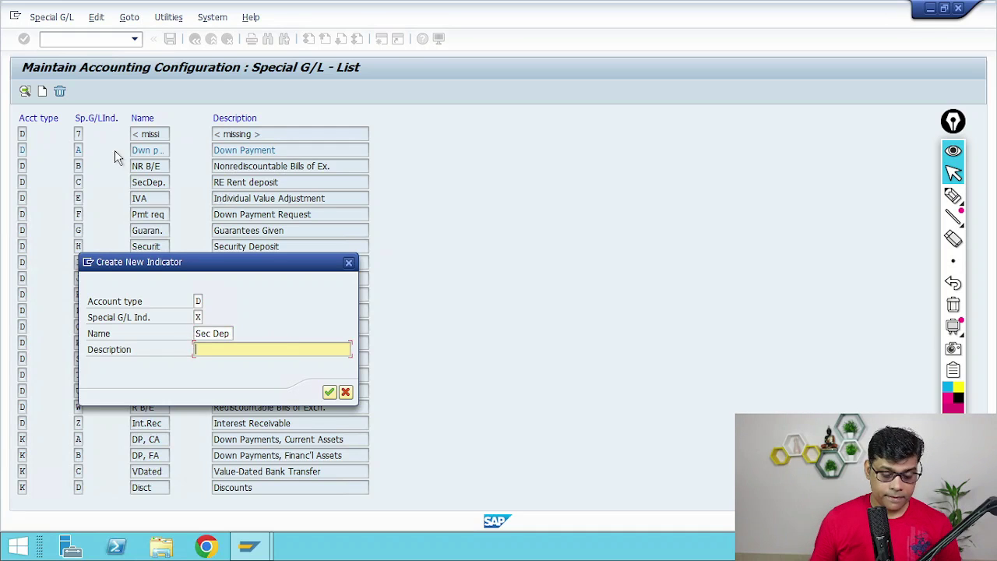
type("Sec De")
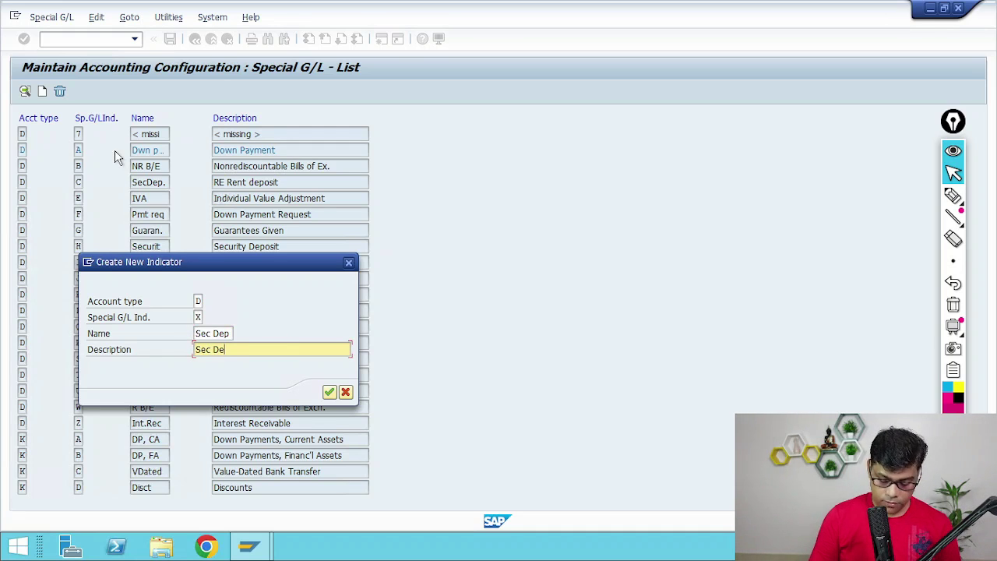
type("posit from ")
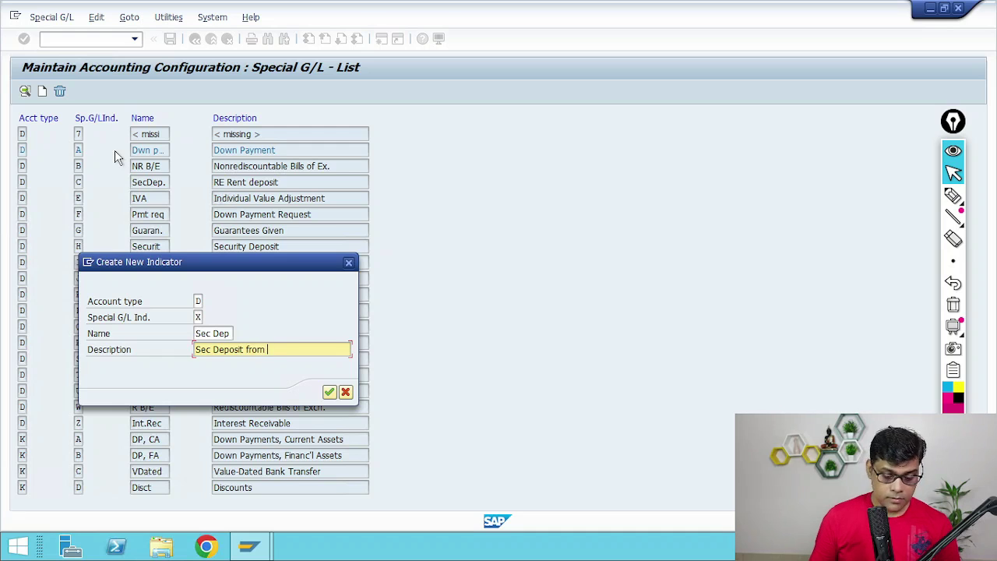
type("Customer")
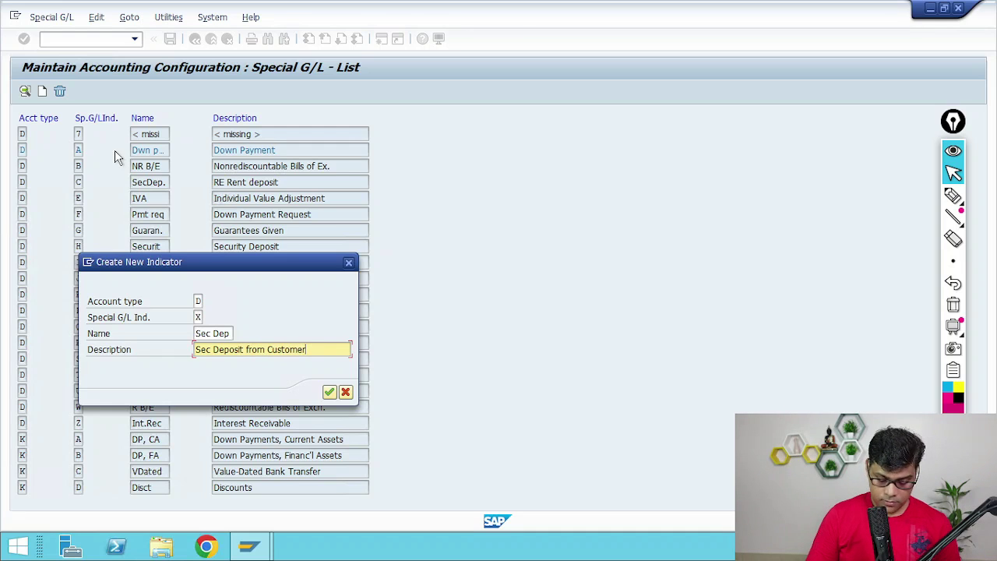
key("Return")
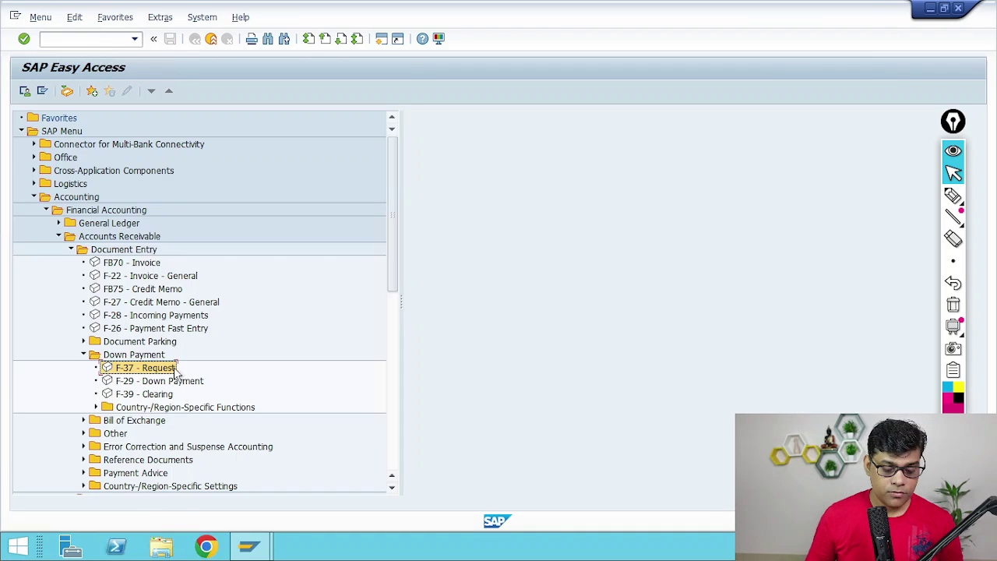
- Open the customer down payment request transaction F-37 and set the company code to Z009
double_click(173, 371)
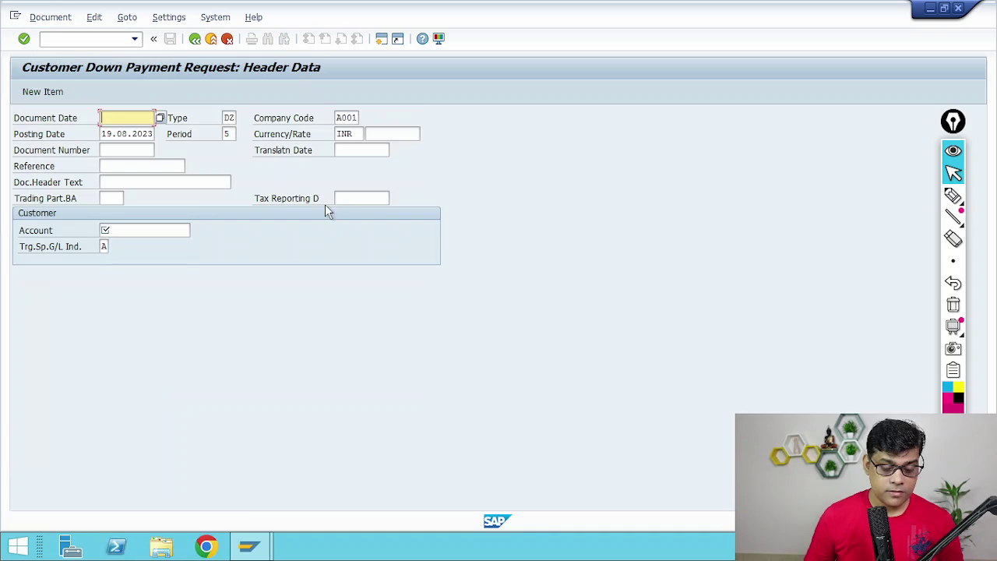
double_click(344, 117)
type("A")
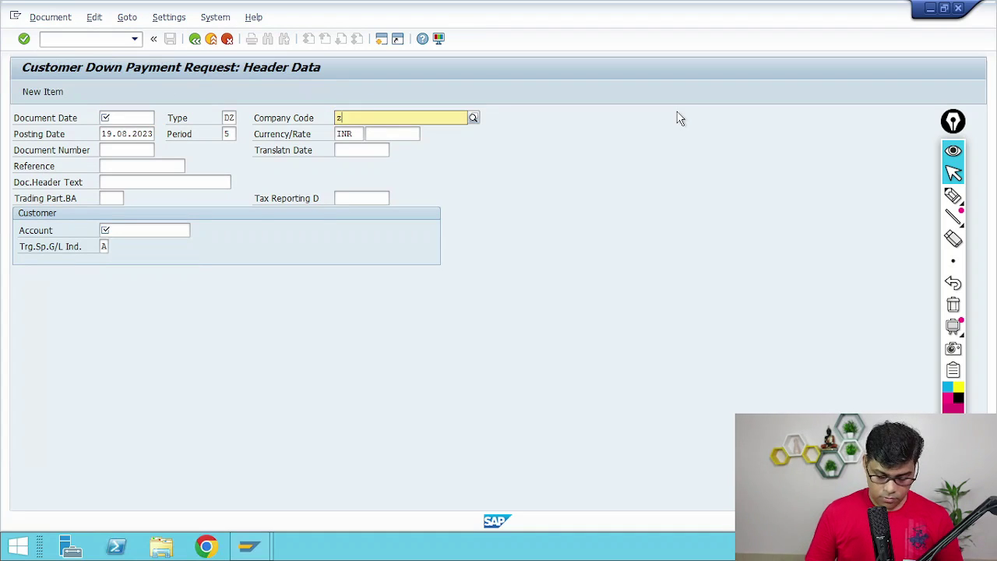
type("009")
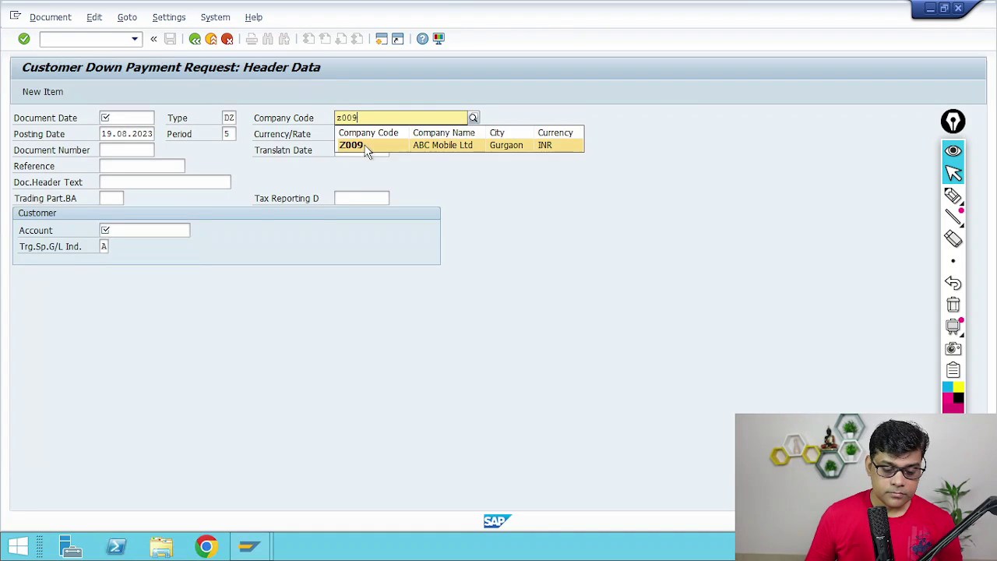
left_click(365, 146)
- Set both the document date and the posting date of the down payment request to 17.08.2023
left_click(133, 118)
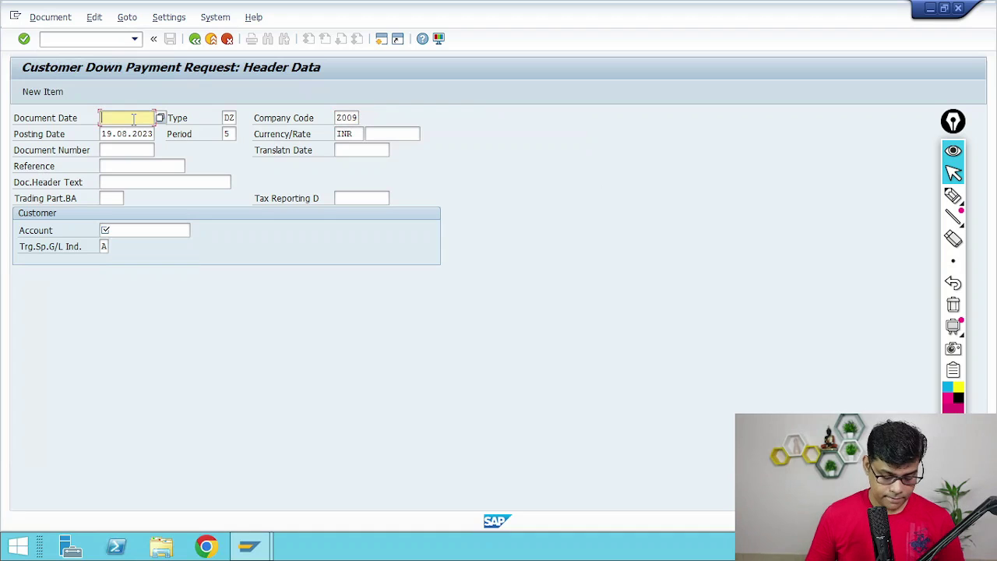
key("F4")
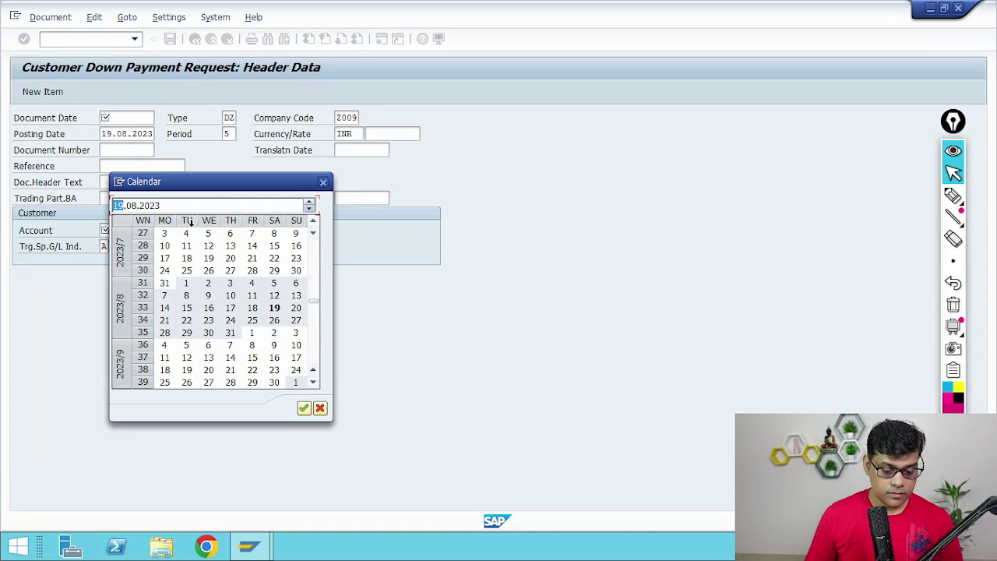
double_click(231, 308)
key("Tab")
key("Tab")
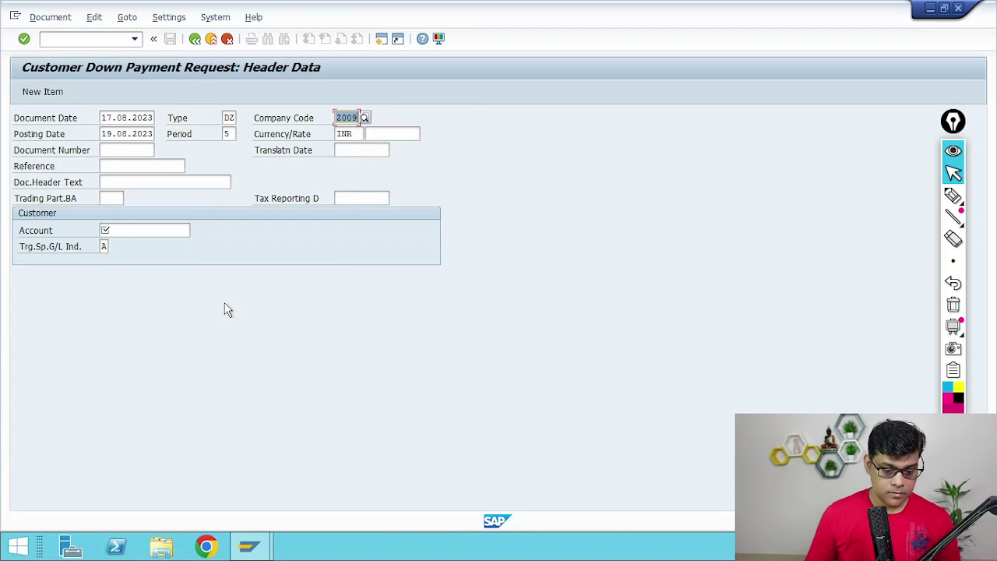
key("Tab")
type("17.08.2023")
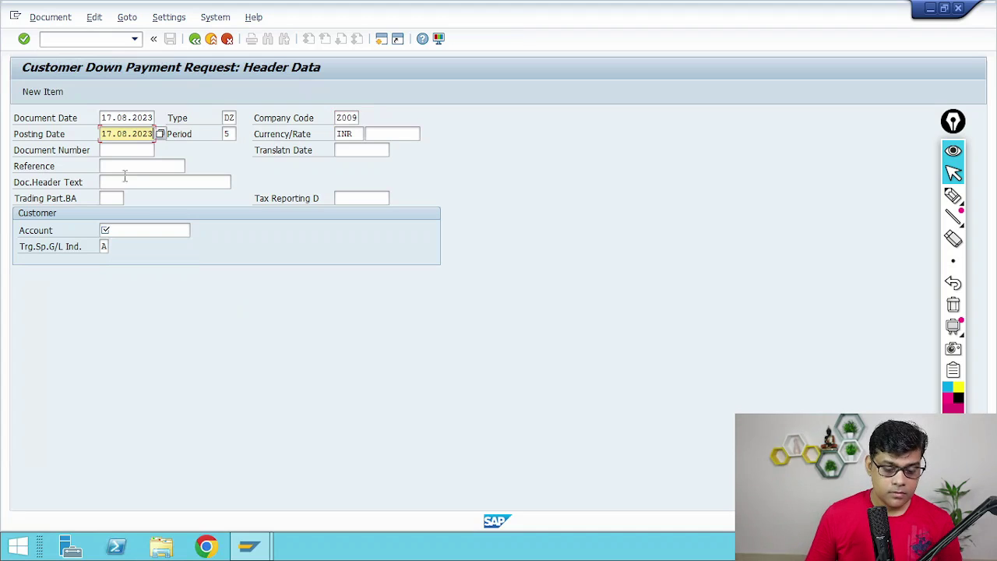
- Search the customers of company code Z009, choose Test Customer #1 as the account, and continue to the customer item
left_click(138, 231)
left_click(196, 228)
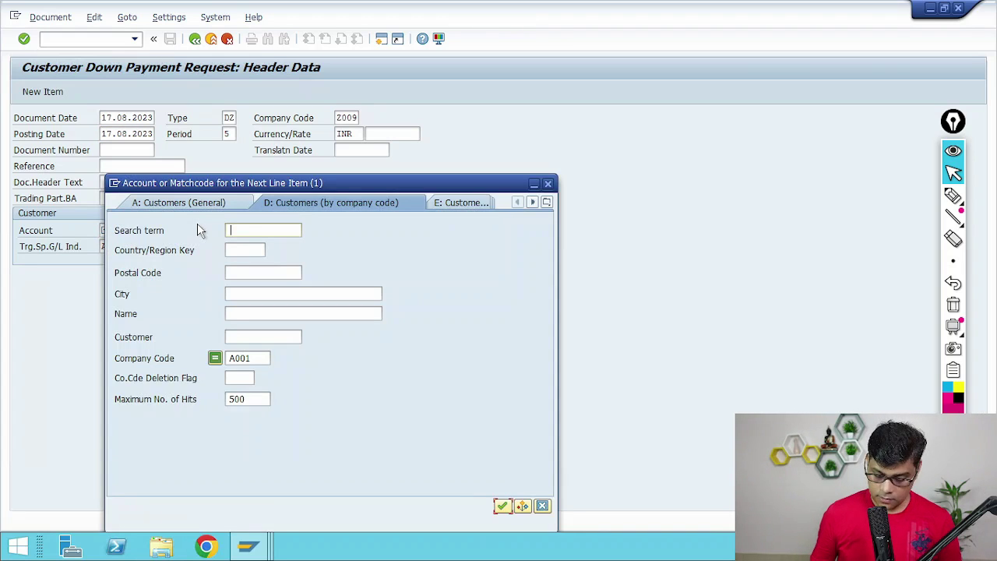
double_click(250, 359)
type("Z009")
key("Return")
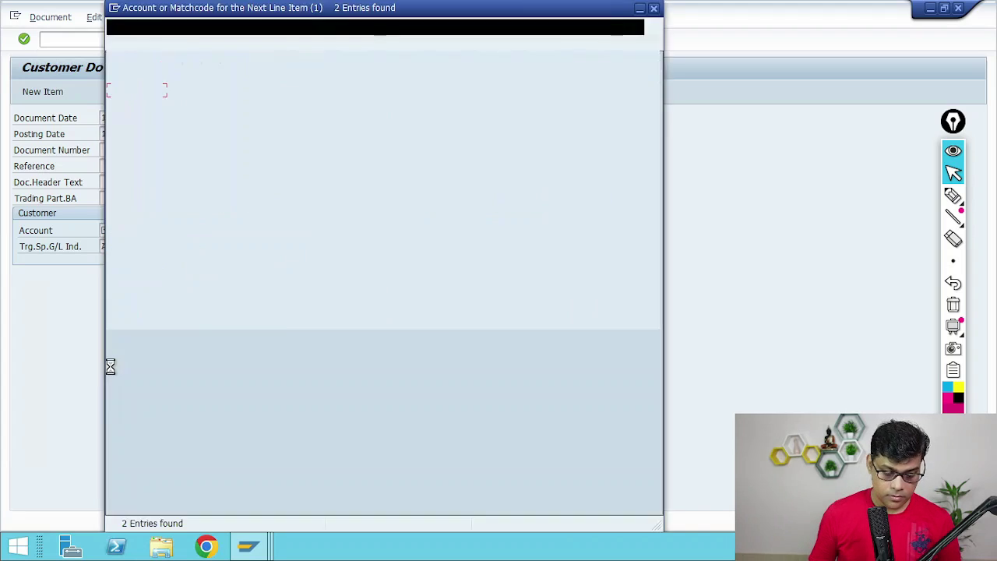
double_click(318, 93)
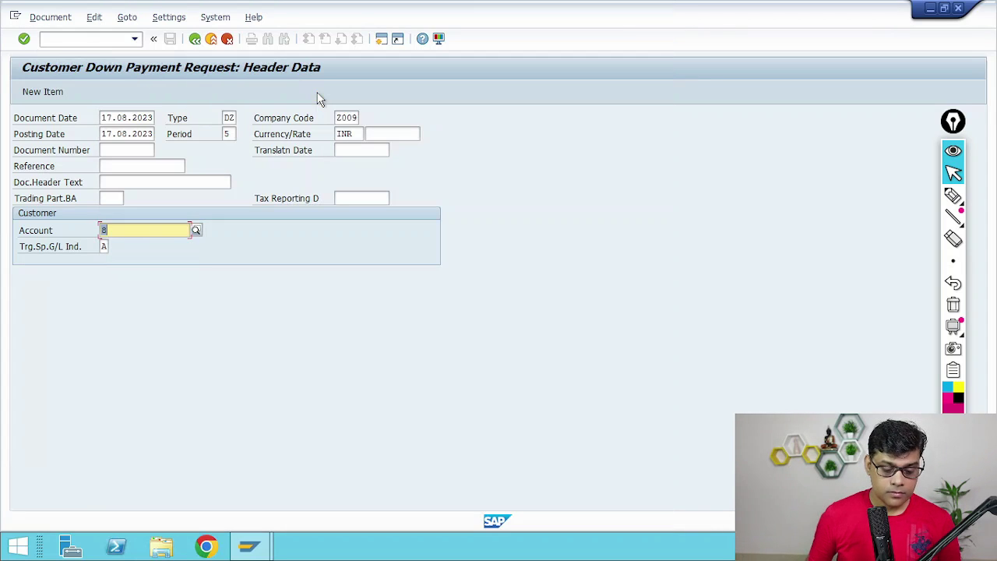
key("Return")
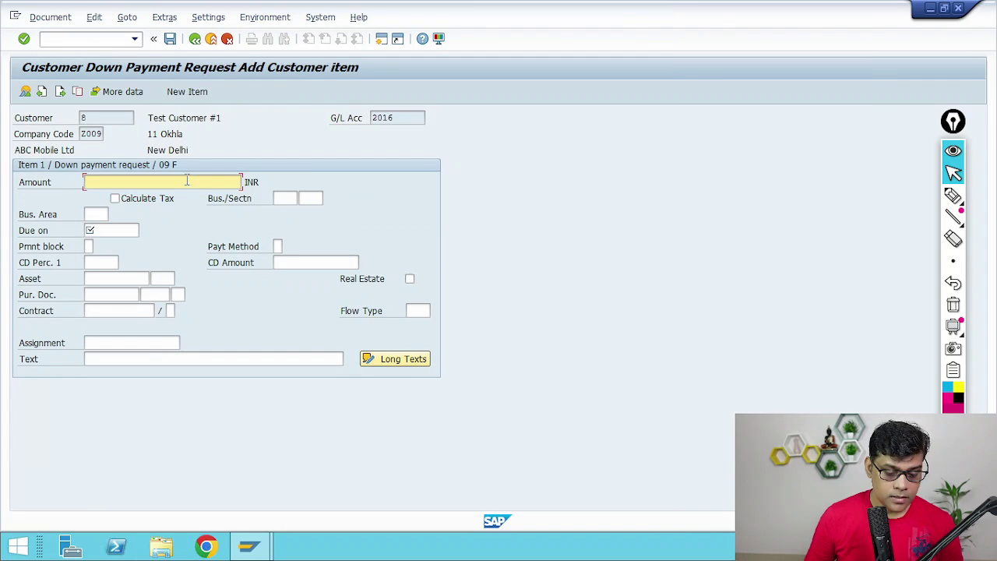
- Enter an amount of 5000 INR and a due date of 17.08.2023 for the down payment request item
type("5000")
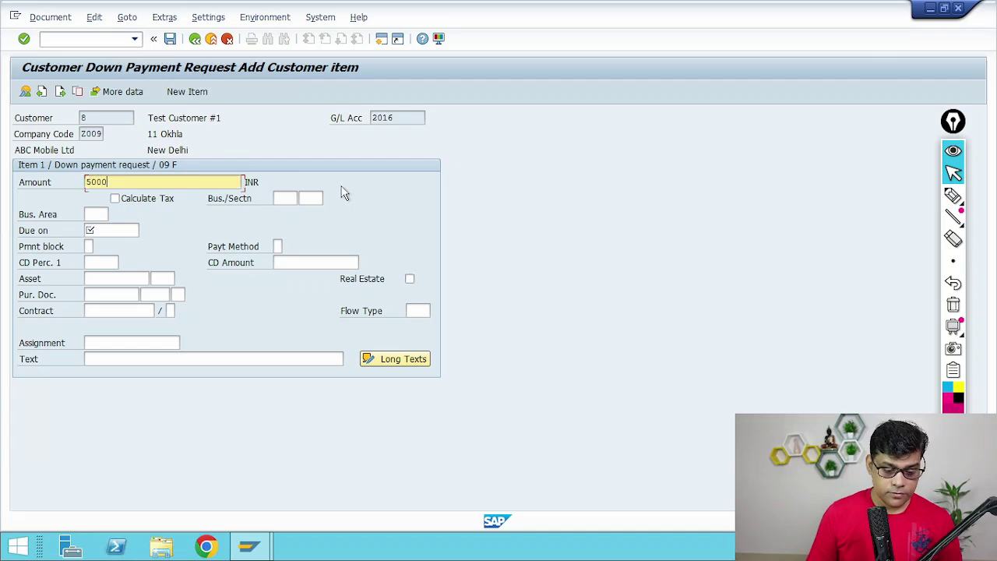
key("Return")
left_click(122, 232)
left_click(145, 230)
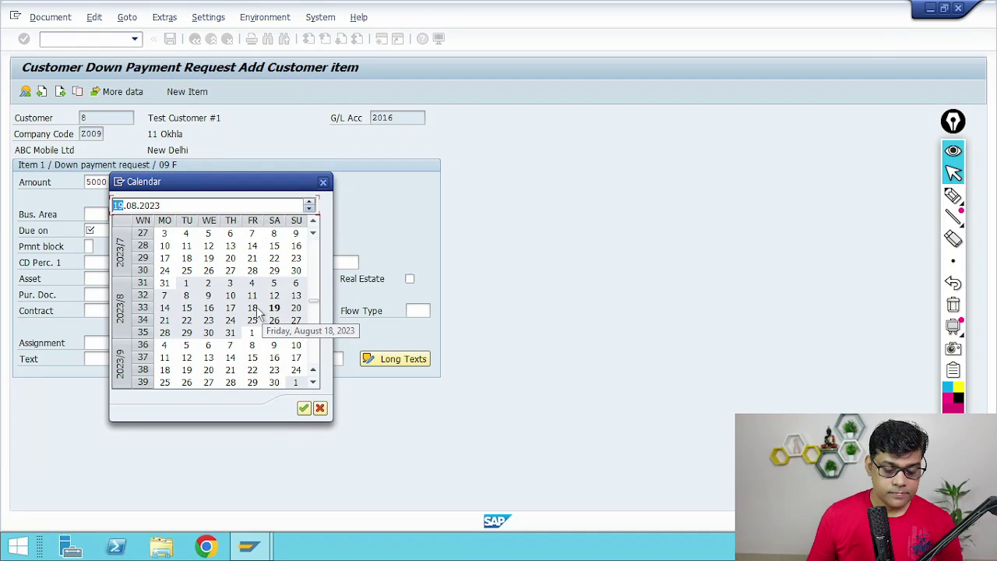
double_click(229, 308)
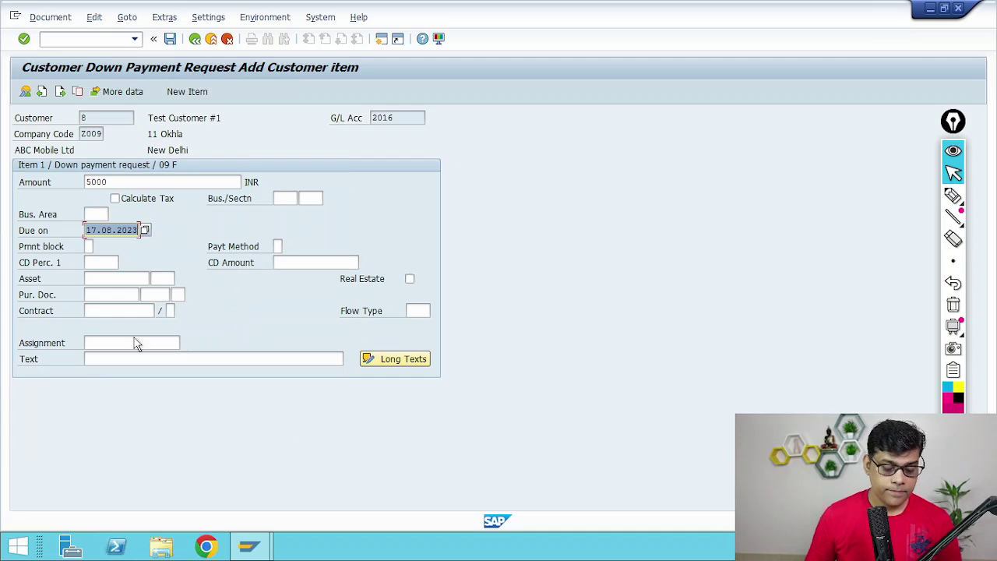
- Enter the item text "ADV Req to Customer" and post the customer down payment request
left_click(92, 361)
type("ADV")
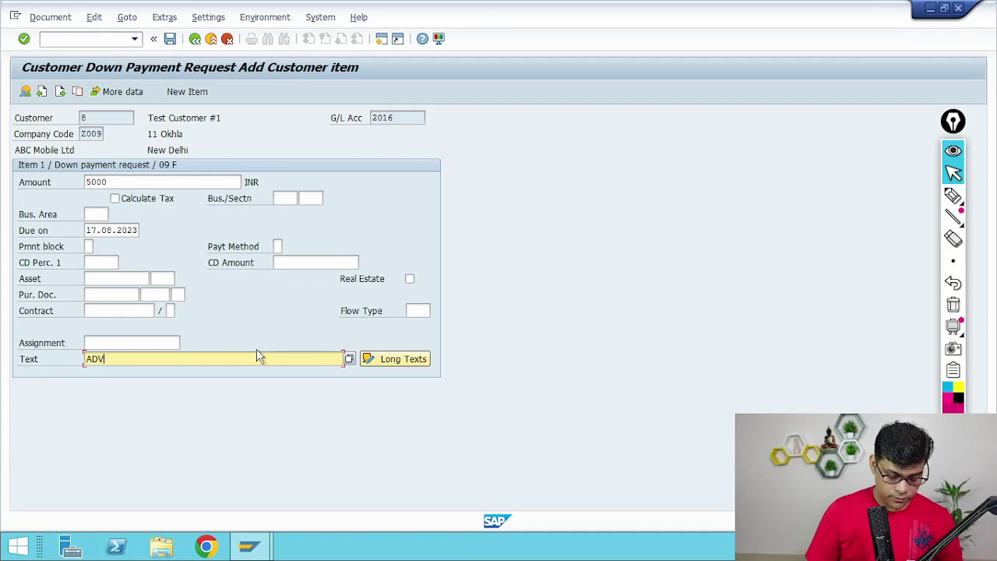
type(" rEq tyo")
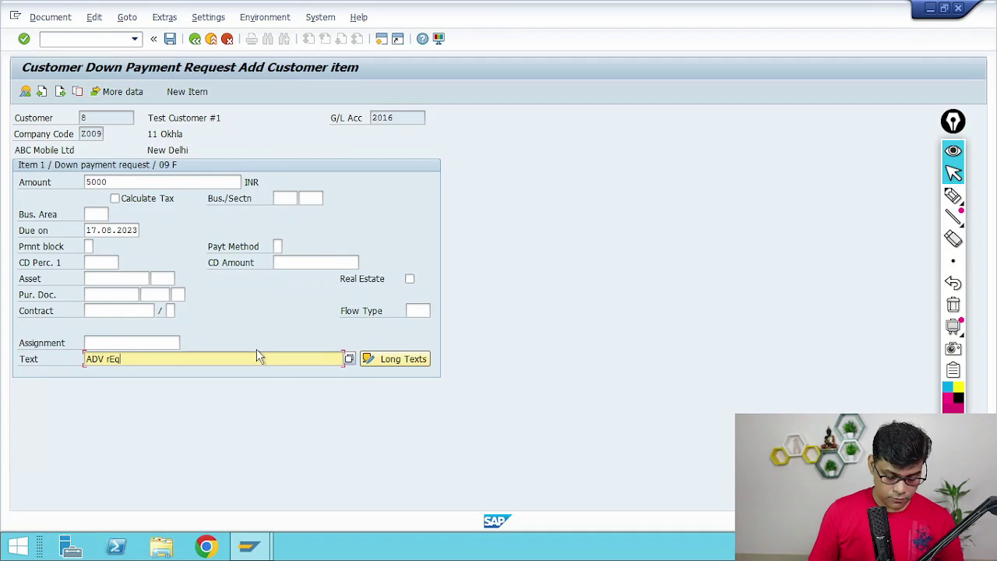
key("BackSpace")
key("BackSpace")
key("BackSpace")
key("BackSpace")
key("BackSpace")
key("BackSpace")
key("BackSpace")
key("BackSpace")
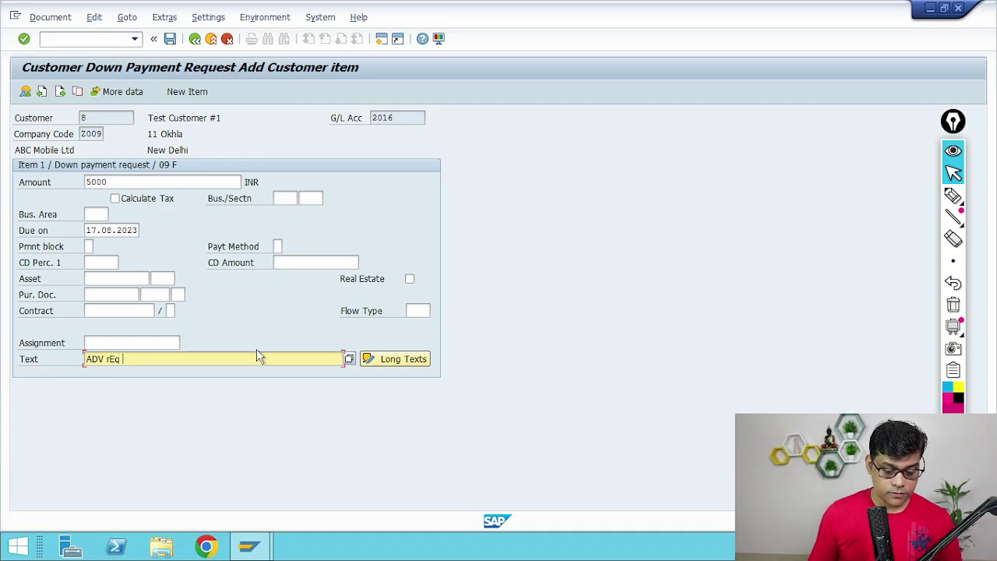
key("BackSpace")
key("BackSpace")
key("BackSpace")
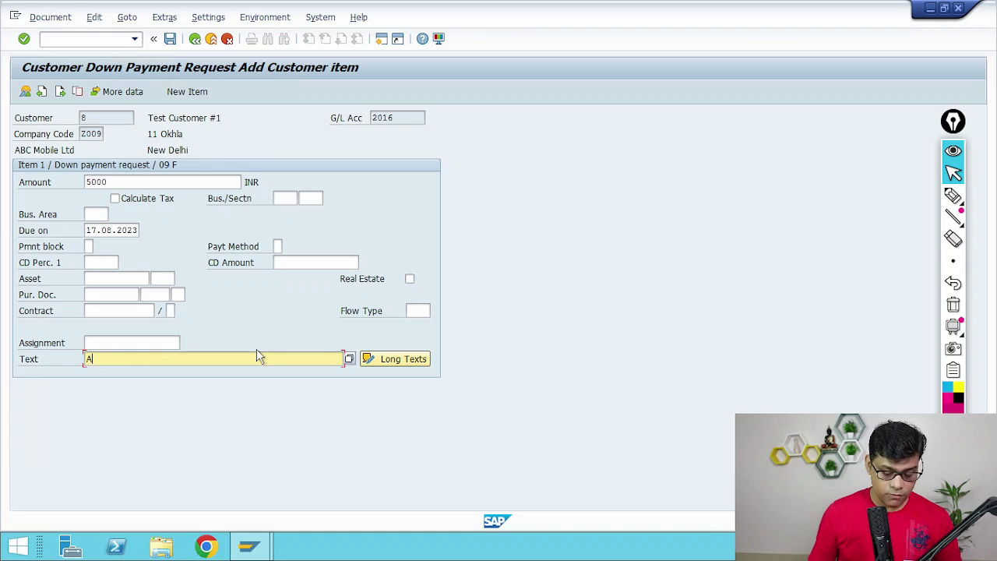
type("DV")
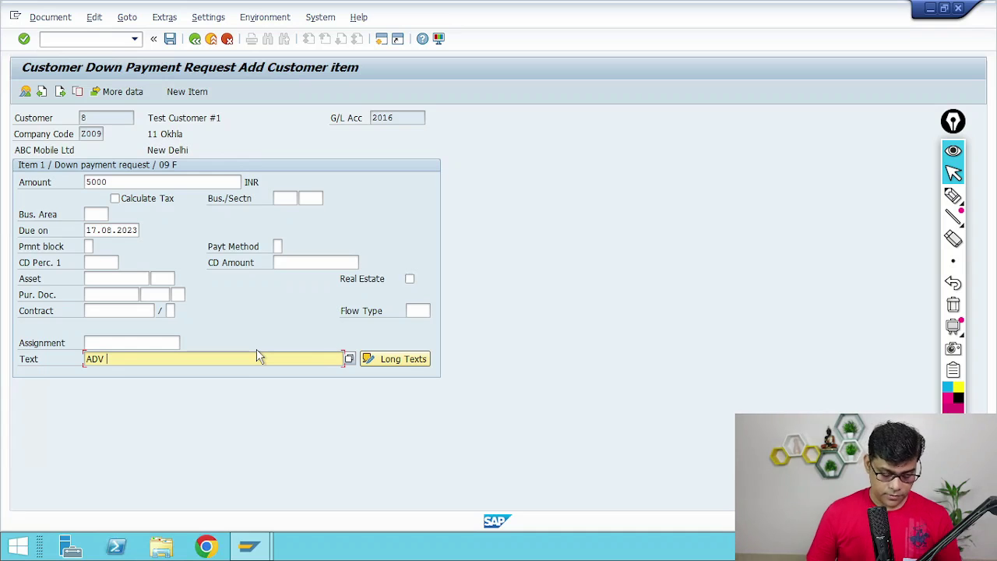
type("rec")
key("BackSpace")
key("BackSpace")
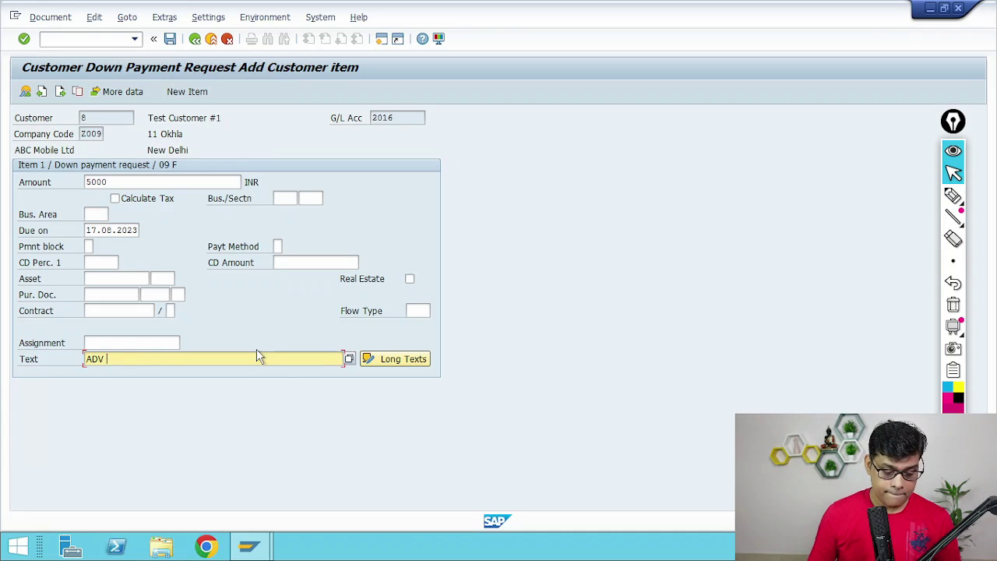
type("Req r")
key("BackSpace")
type("t")
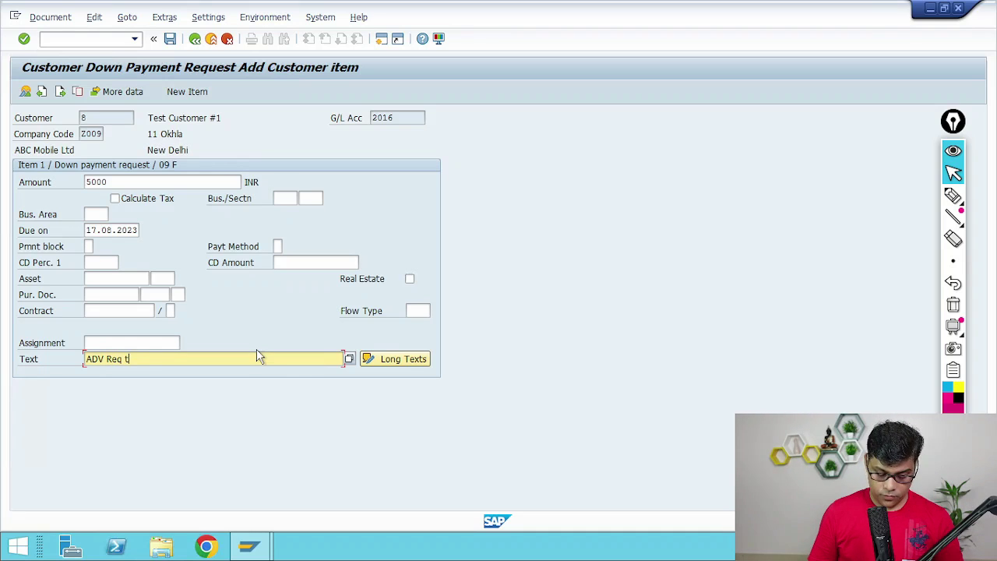
type("o Customer")
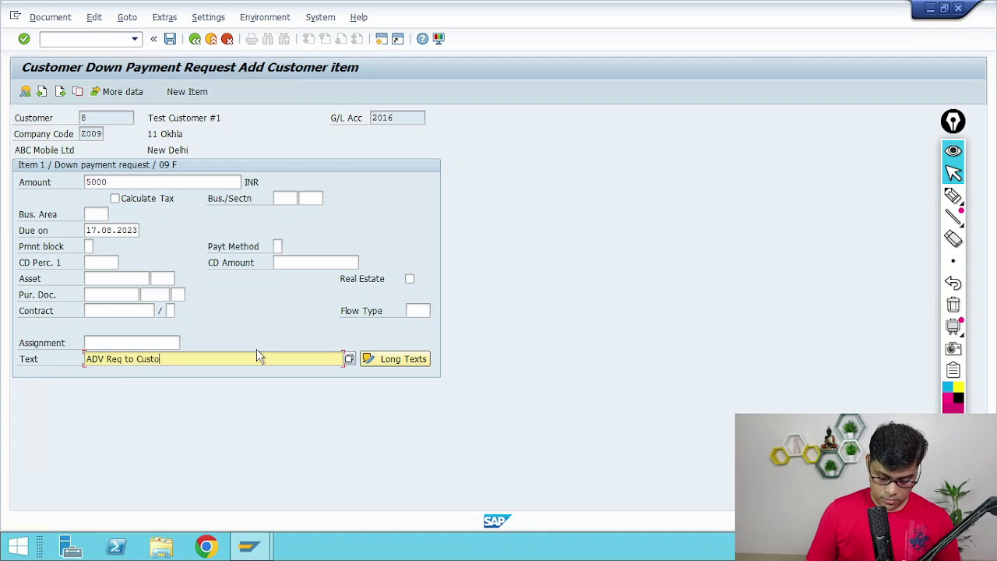
left_click(170, 39)
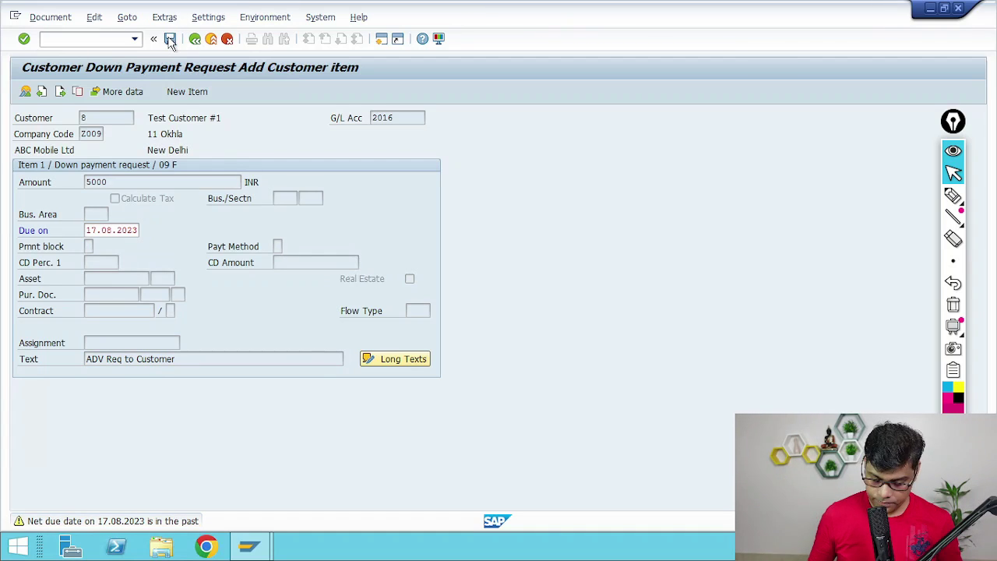
left_click(170, 39)
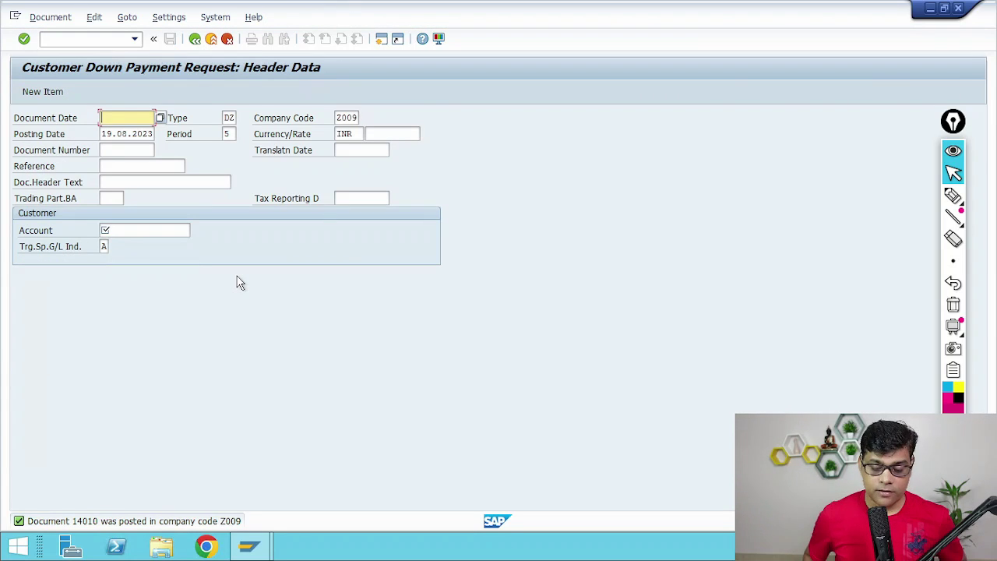
- Open the customer line item display FBL5N in a new session
left_click(380, 38)
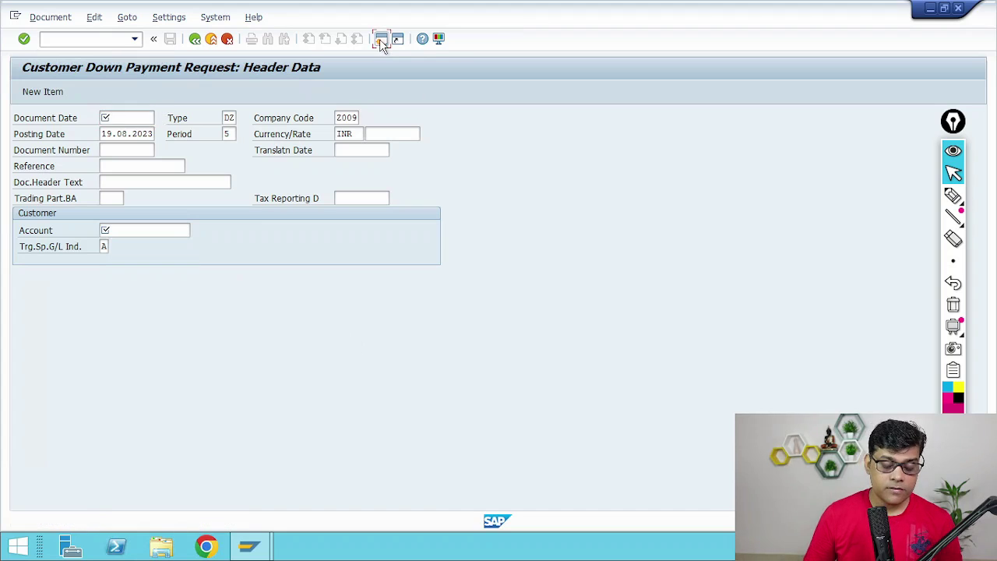
type("fb")
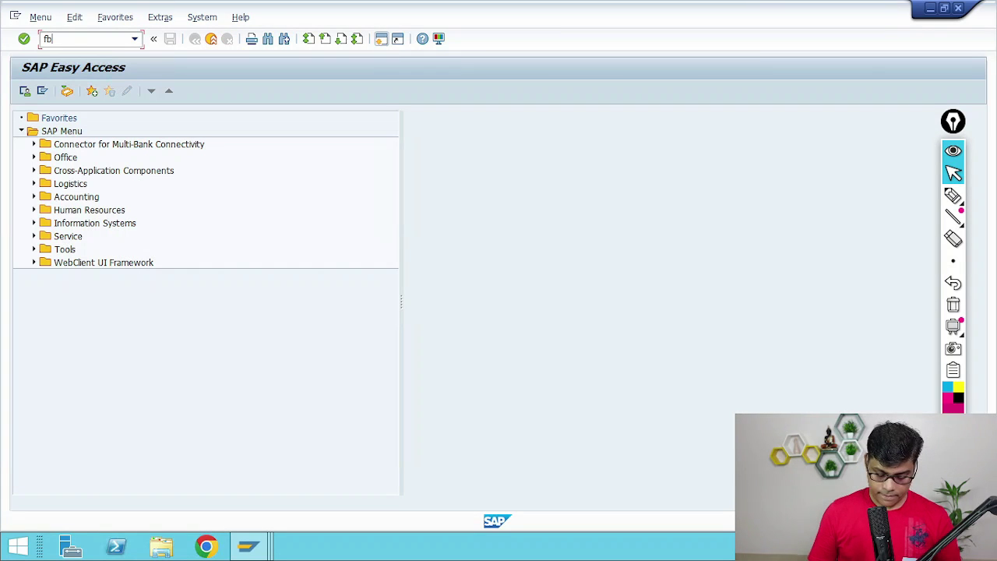
type("l5n")
key("Return")
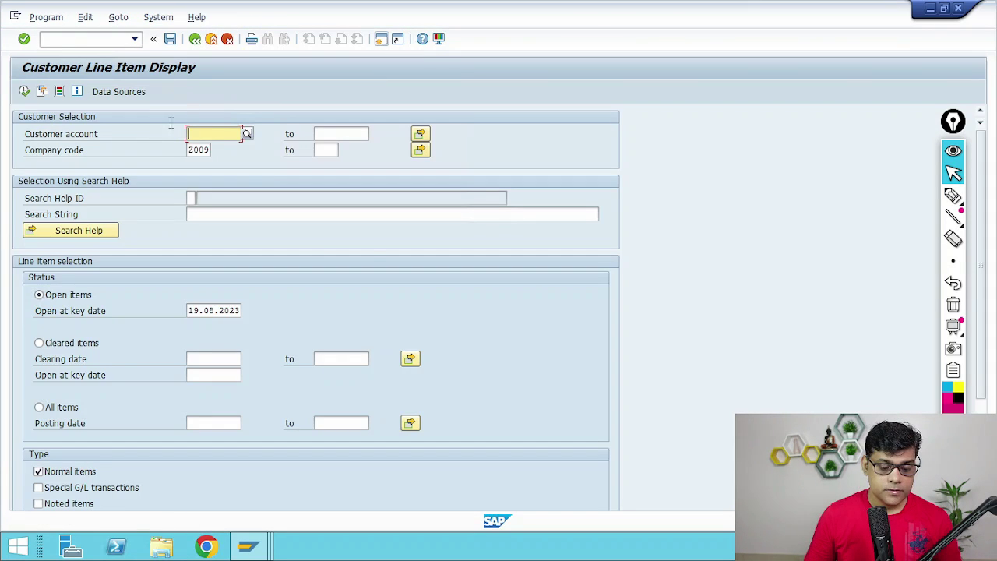
- List all customer items of company code Z009 with posting dates from 17.08.2023 to 17.08.2023 and review the list
left_click(65, 408)
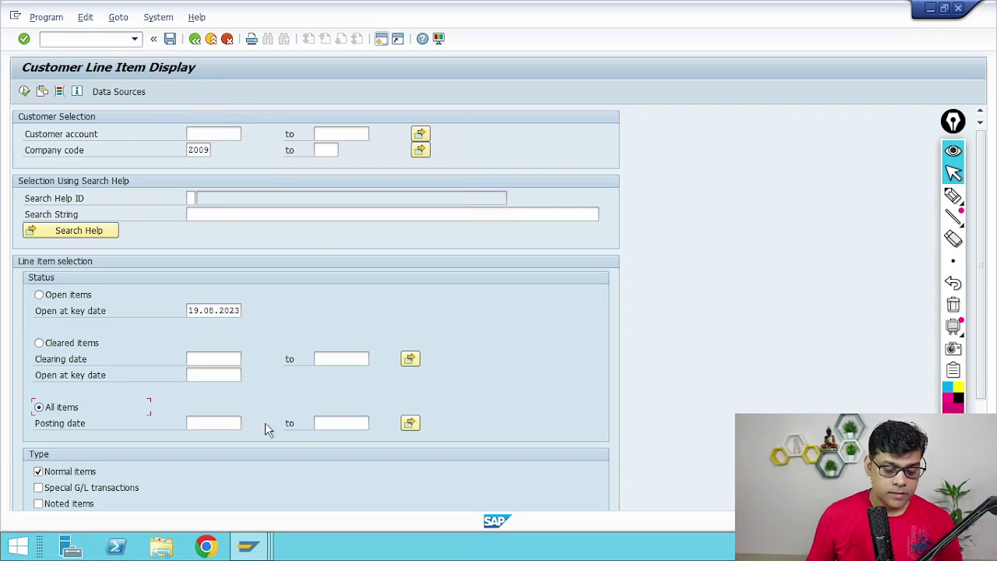
left_click(226, 423)
left_click(246, 422)
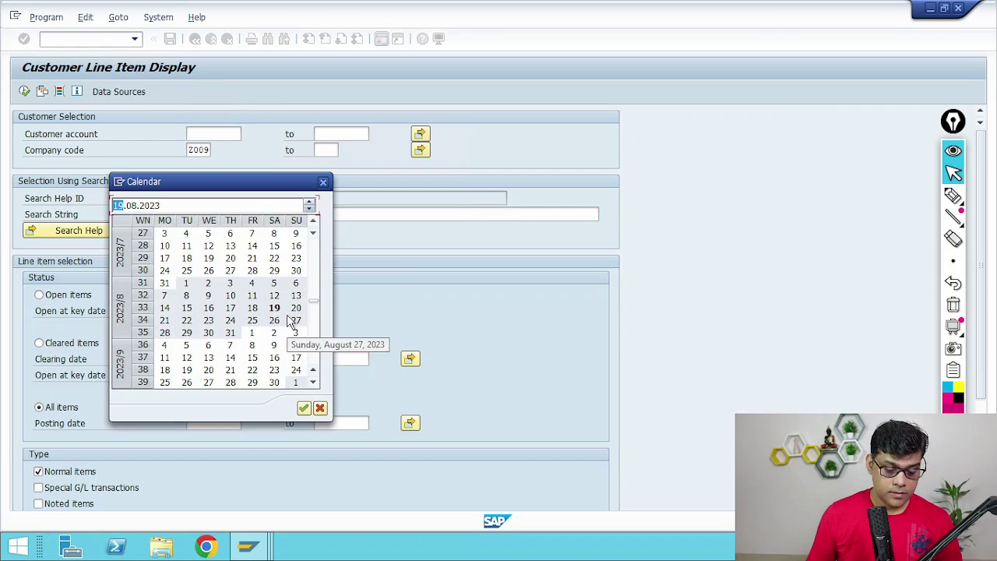
double_click(229, 308)
key("Tab")
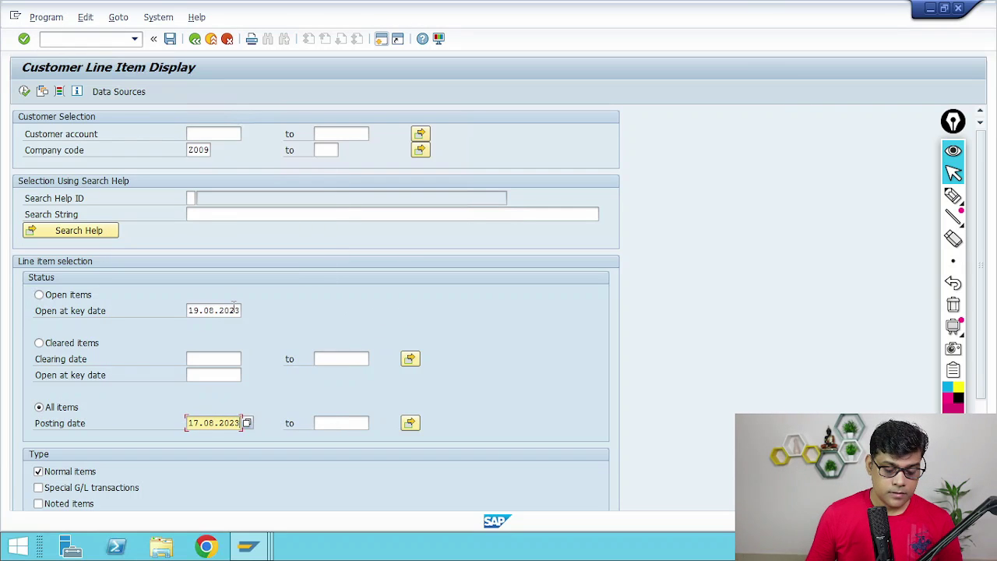
type("17.08.2023")
left_click(24, 91)
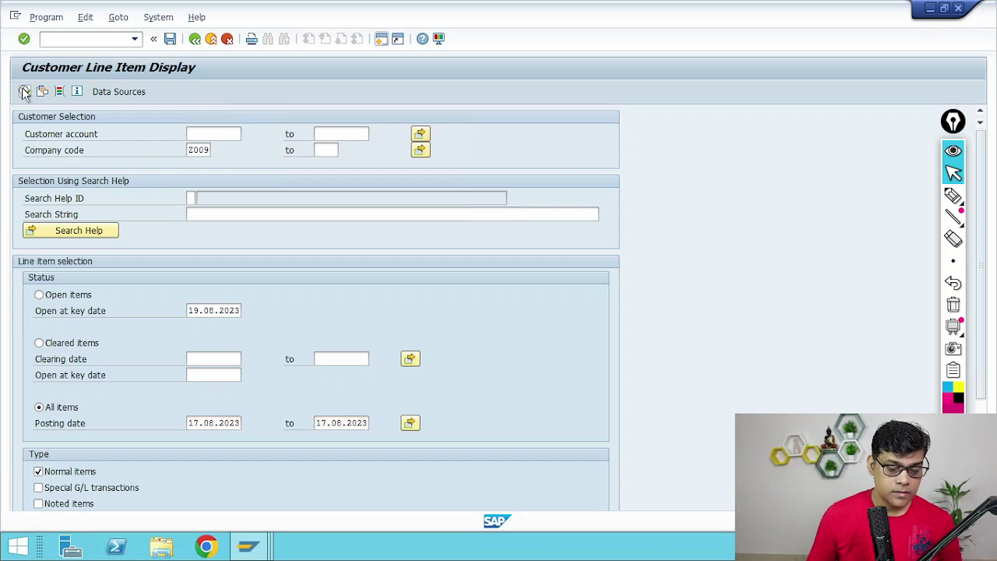
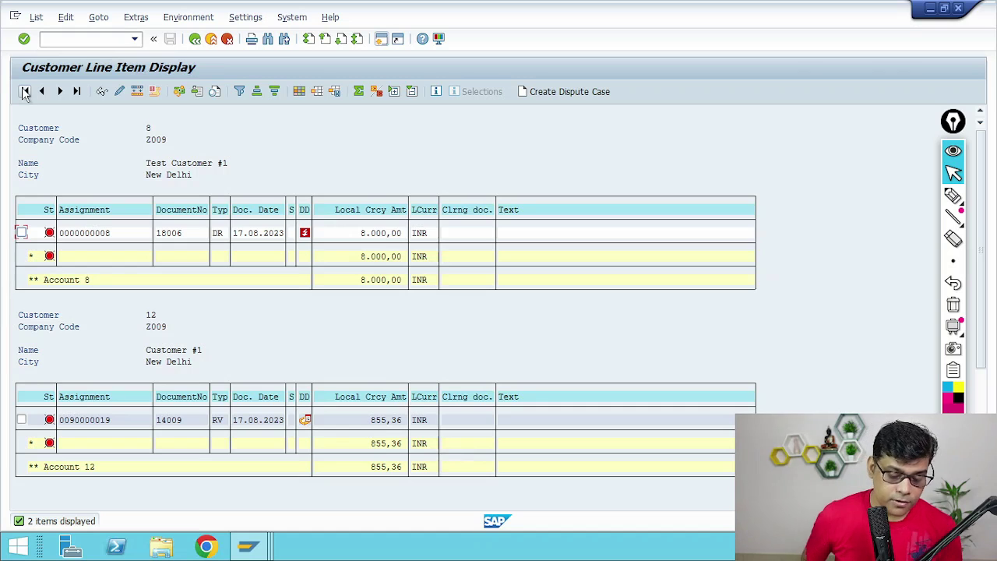
scroll(254, 252, "down", 4)
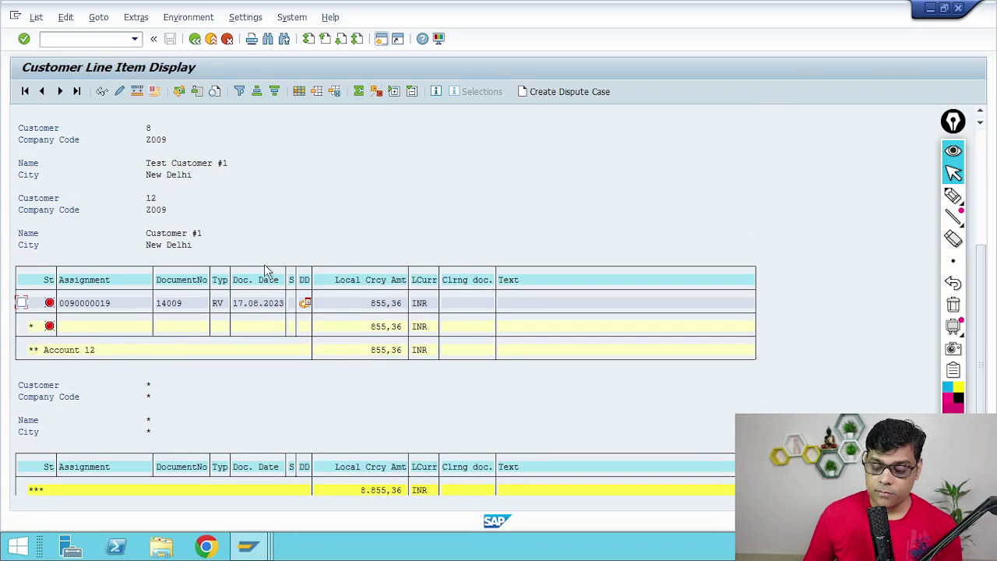
scroll(265, 270, "up", 3)
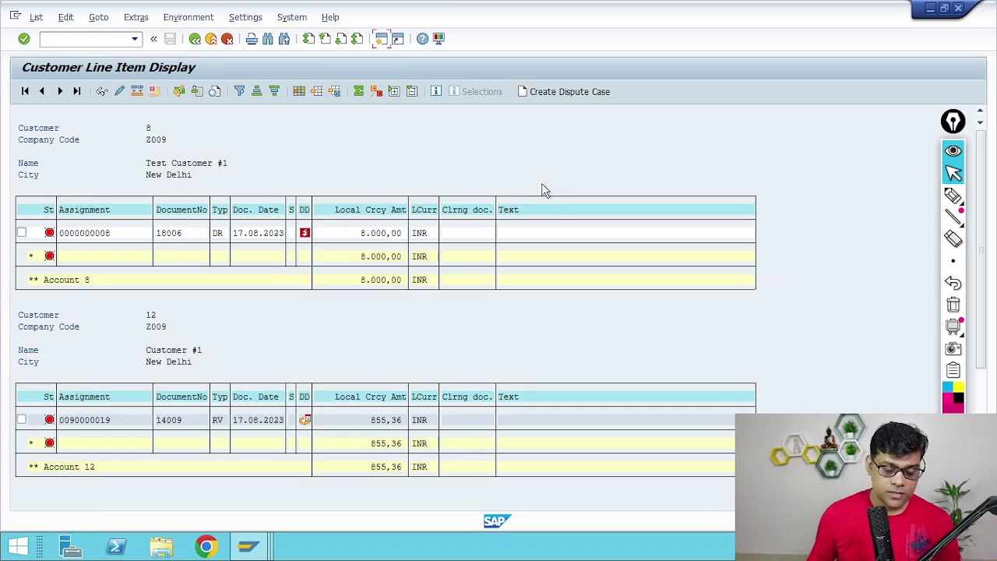
- Open the G/L account line item display in a new session and list all items of account 2000 in company code Z009
key("shift+F3")
type("fbl3")
key("Return")
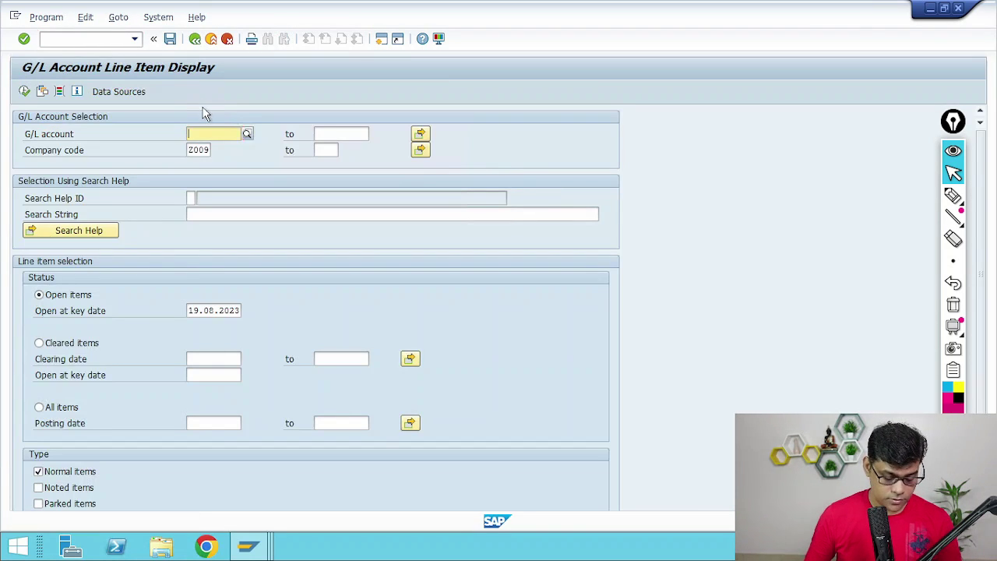
type("2000")
key("Tab")
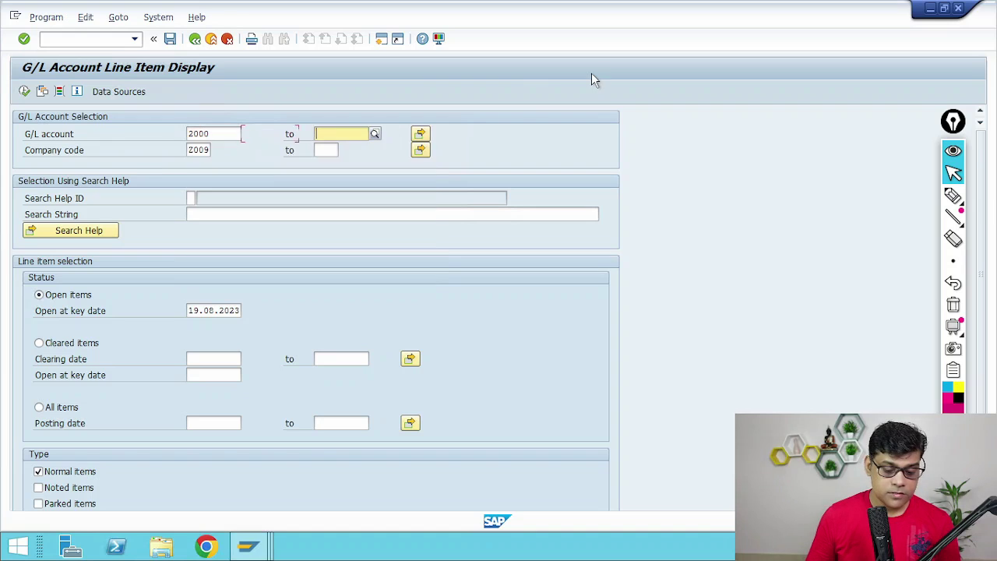
left_click(39, 406)
left_click(94, 300)
left_click(24, 91)
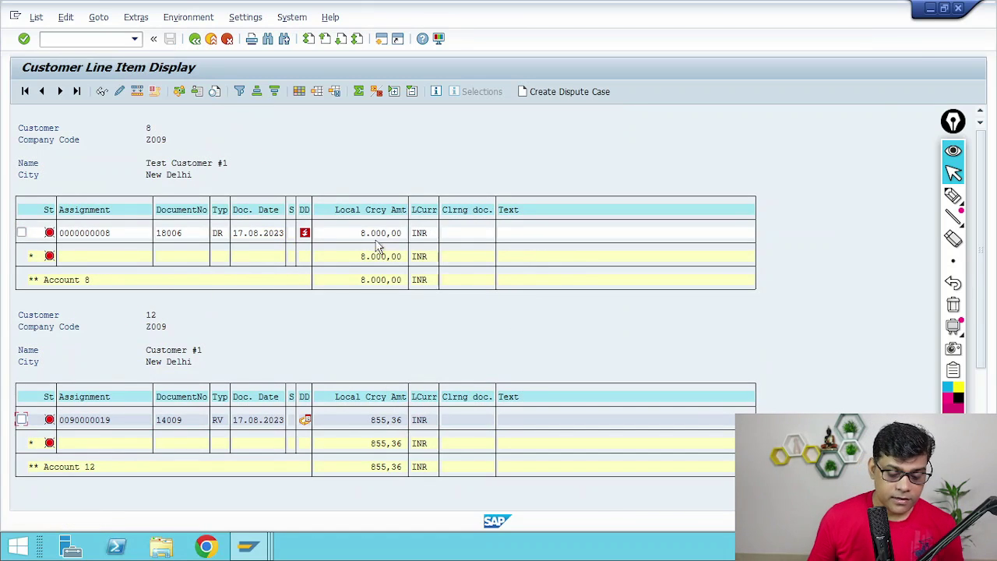
- Compare the customer item amounts for customers 8 and 12 with the line items of G/L account 2000
left_click(376, 234)
left_click(392, 421)
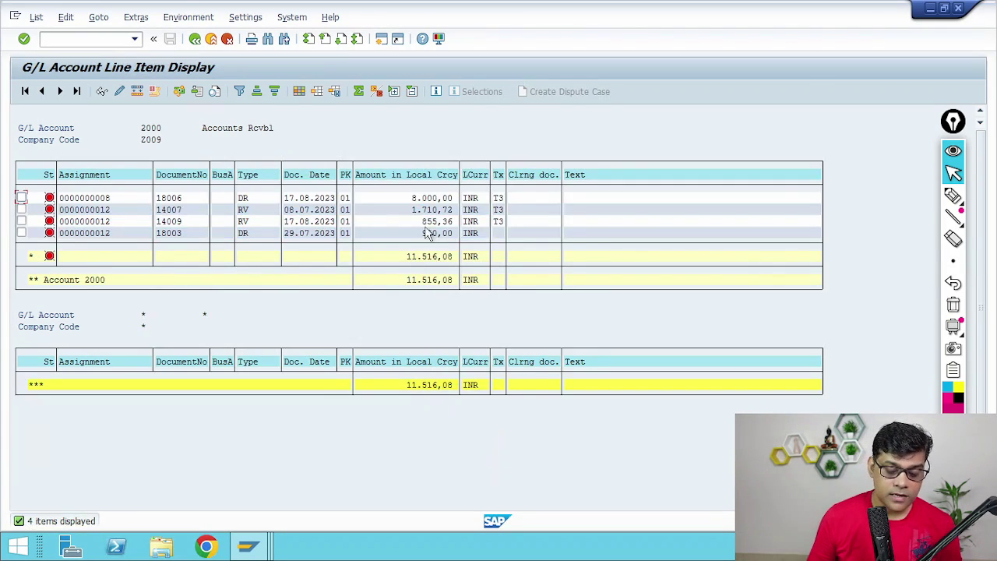
left_click(441, 222)
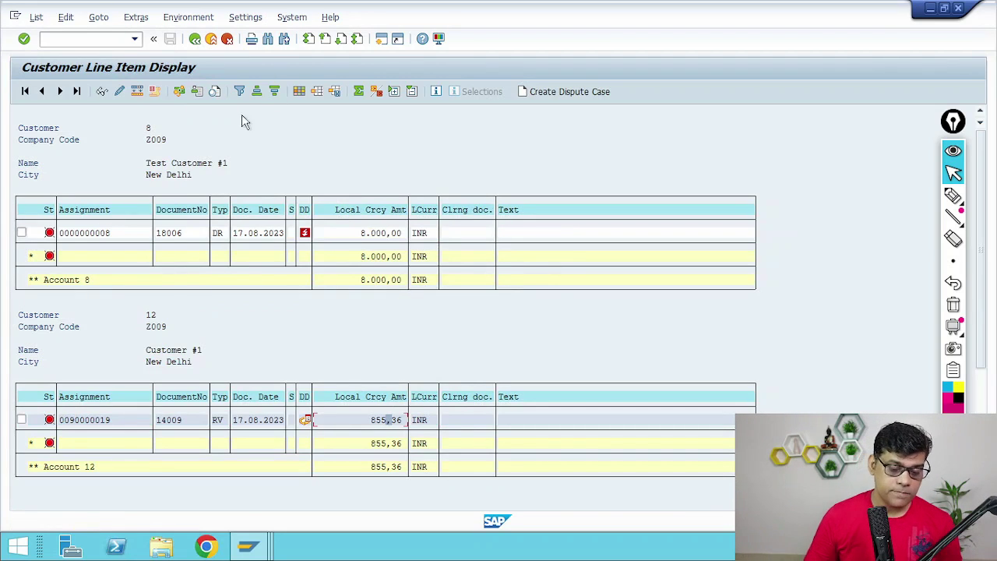
- Return to the customer line item selection, include noted items, and run the list again
left_click(194, 38)
scroll(291, 281, "down", 3)
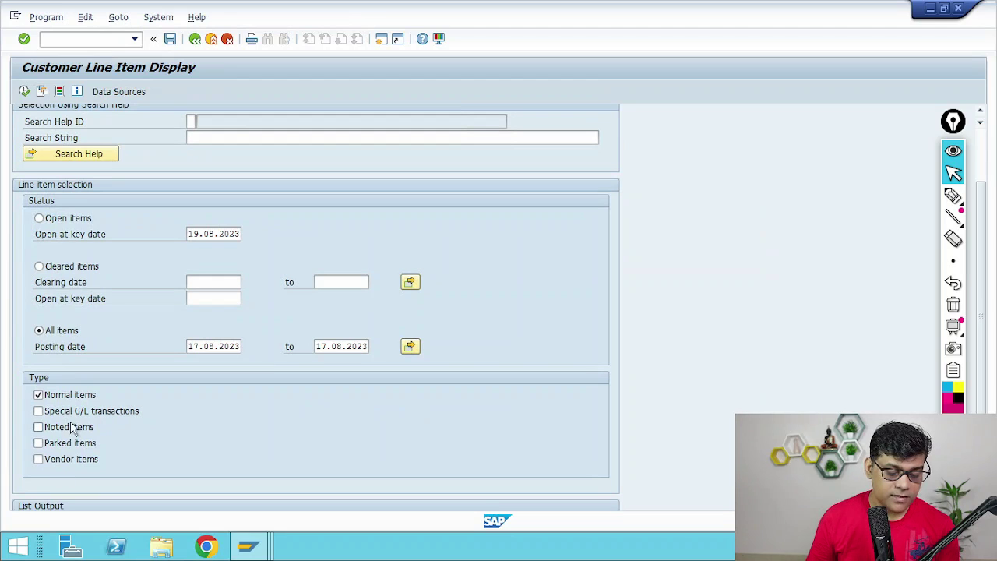
left_click(72, 433)
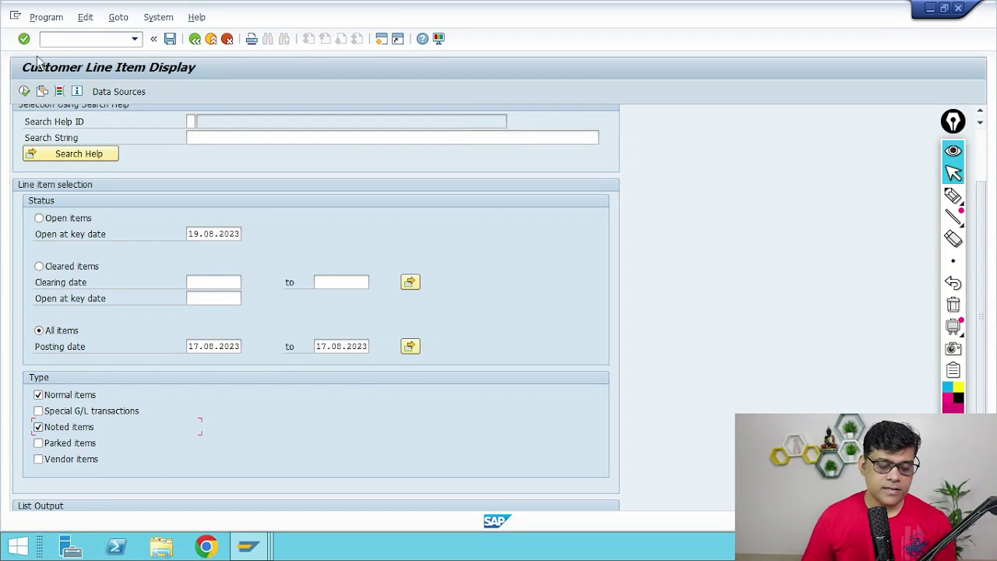
left_click(24, 91)
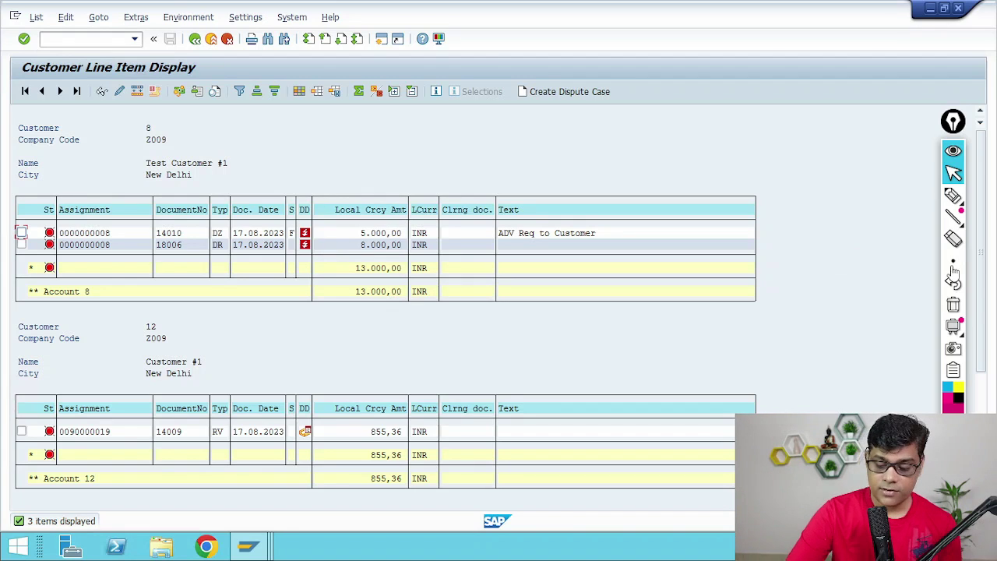
- Mark the special G/L indicator F and the amount of the down payment request line for customer 8
left_click(953, 195)
mouse_move(296, 241)
left_mouse_down()
mouse_move(307, 229)
mouse_move(300, 253)
left_mouse_up()
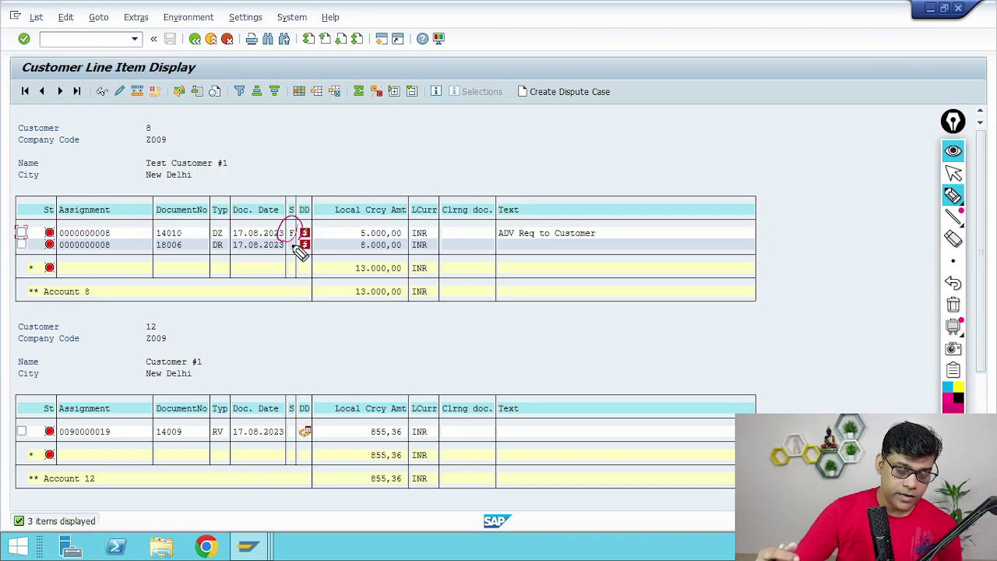
left_click_drag(404, 250, 446, 238)
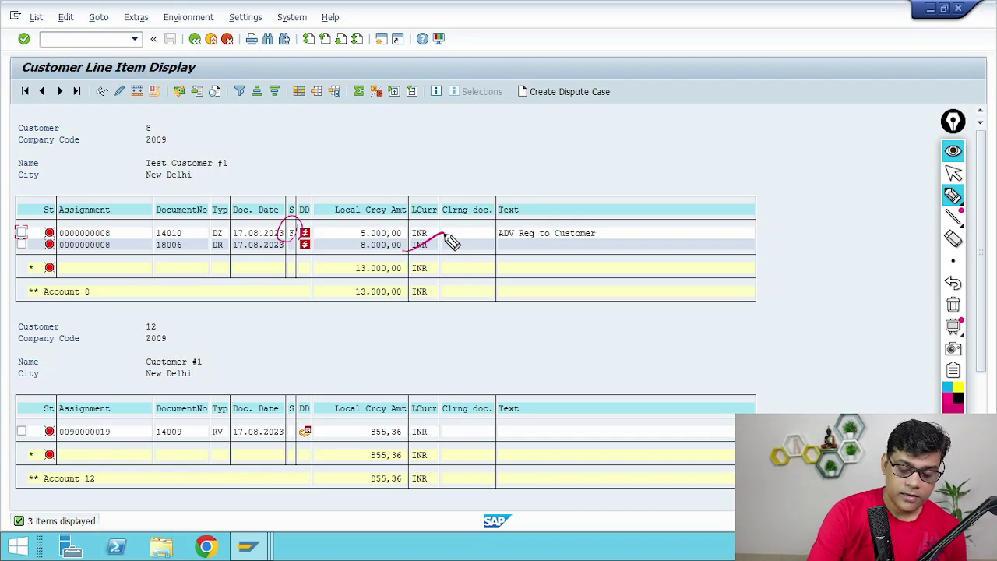
left_click_drag(302, 231, 320, 205)
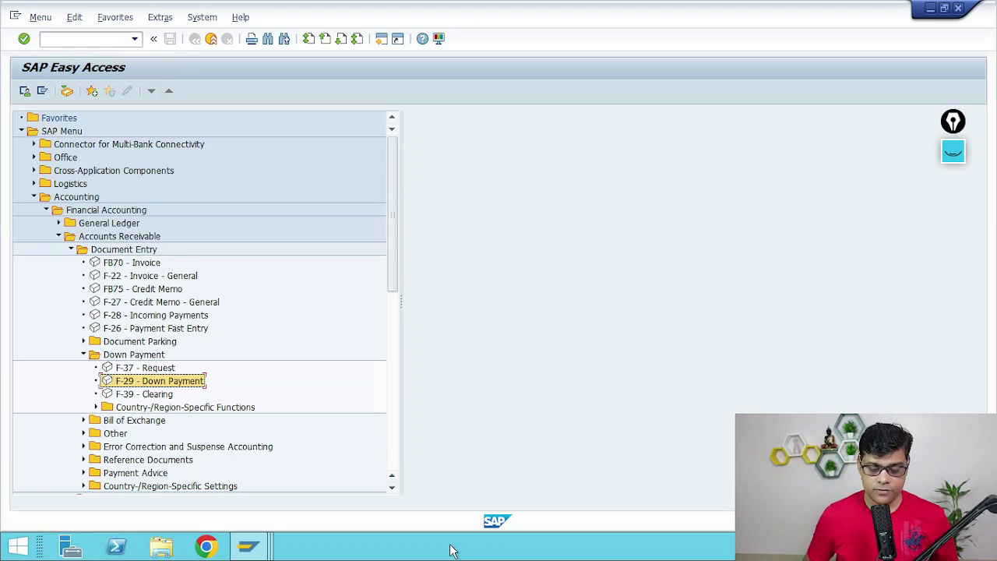
- Switch to the customer line item list to review the noted item and return to the SAP Easy Access session
left_click(248, 545)
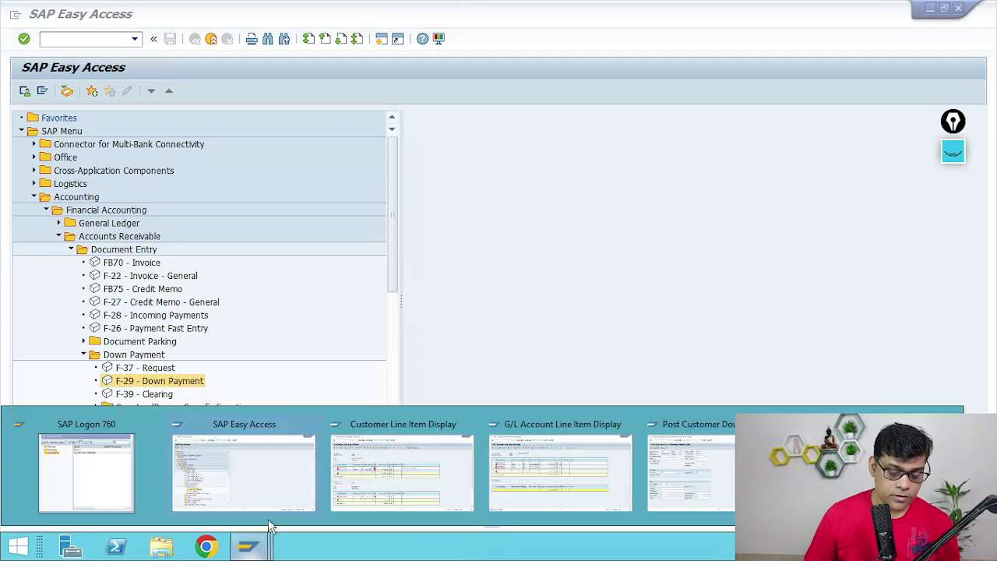
left_click(450, 477)
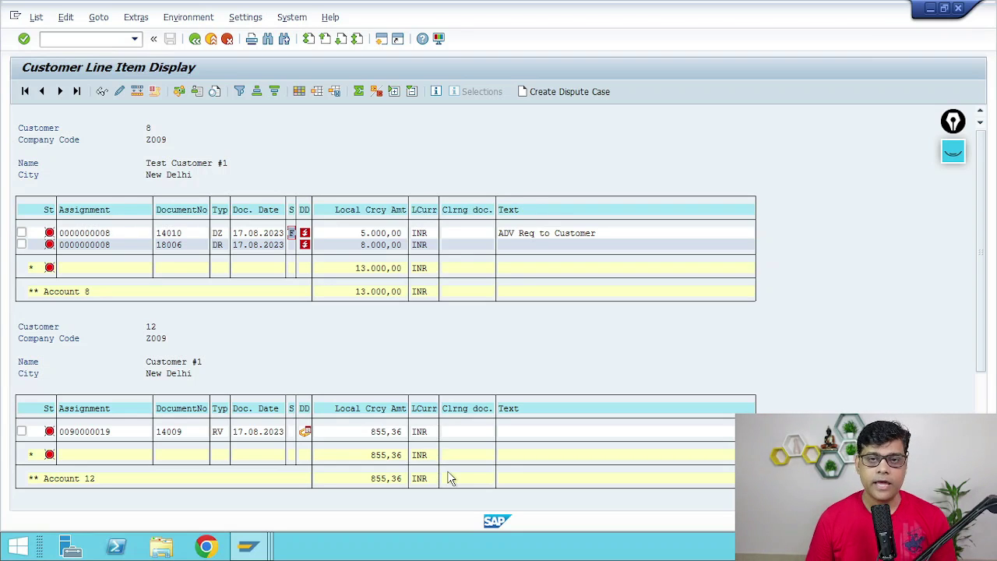
mouse_move(249, 545)
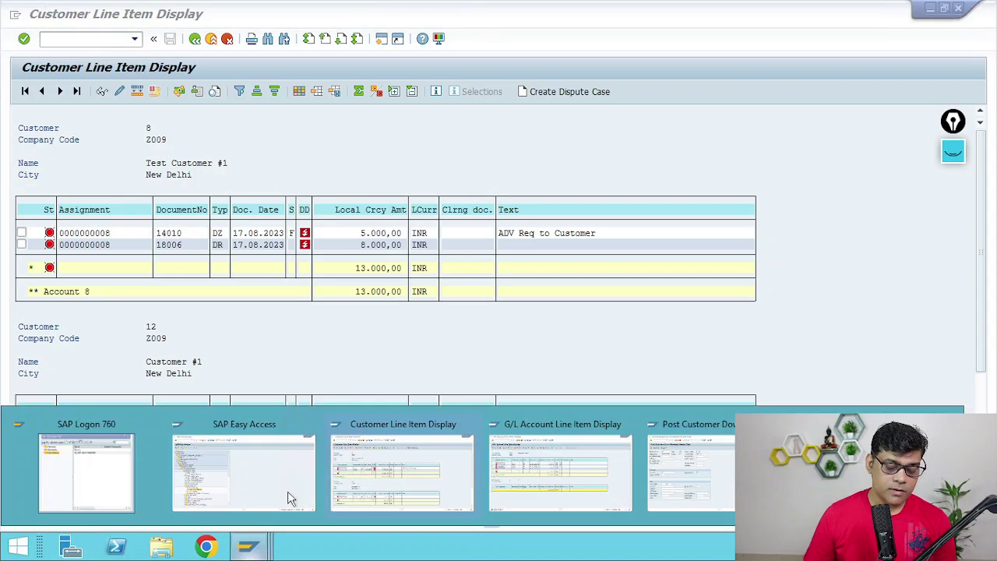
left_click(288, 487)
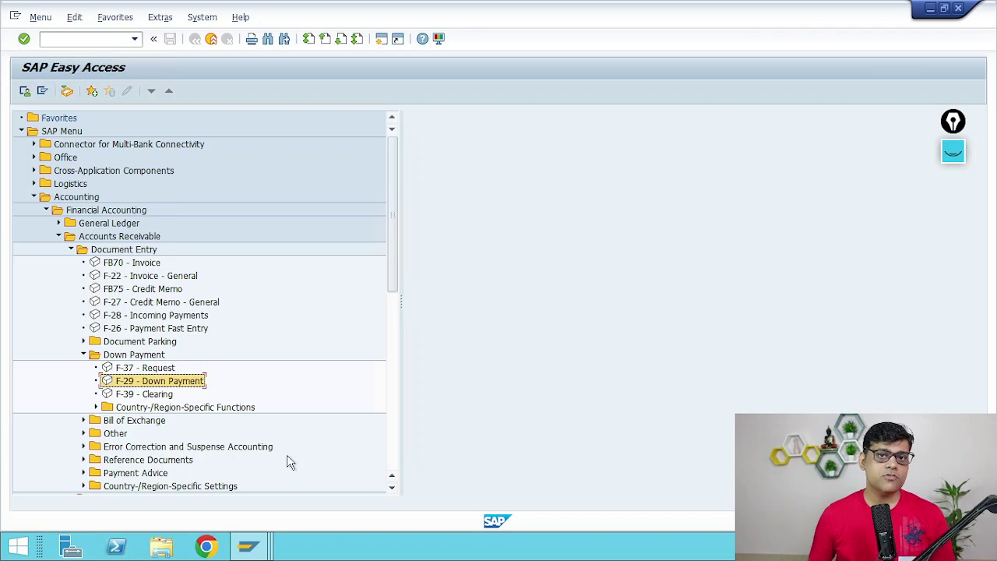
- Switch to the customer line item list, view the full document behind customer 8's down payment request, and return to the list
left_click(249, 545)
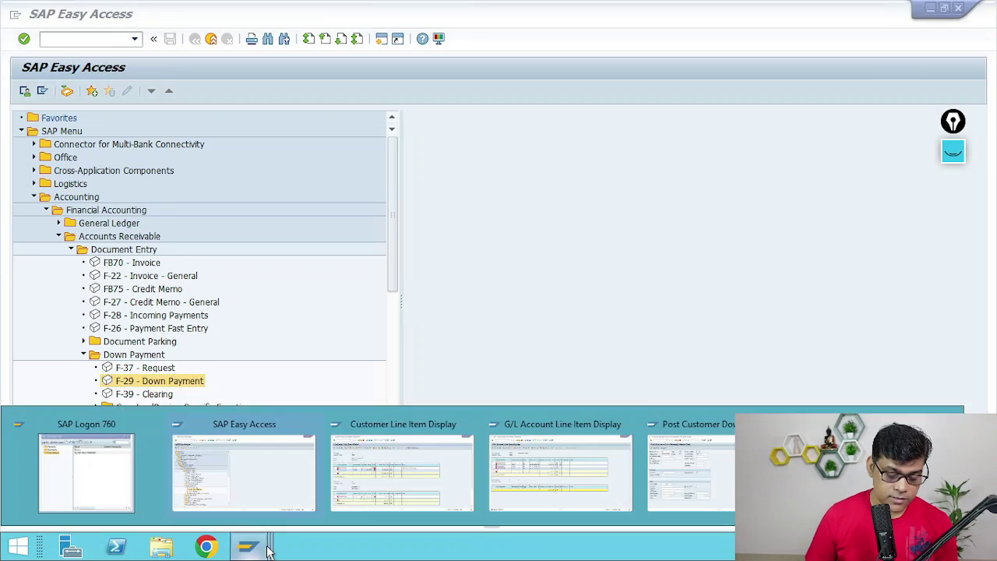
left_click(459, 466)
double_click(387, 236)
left_click(60, 92)
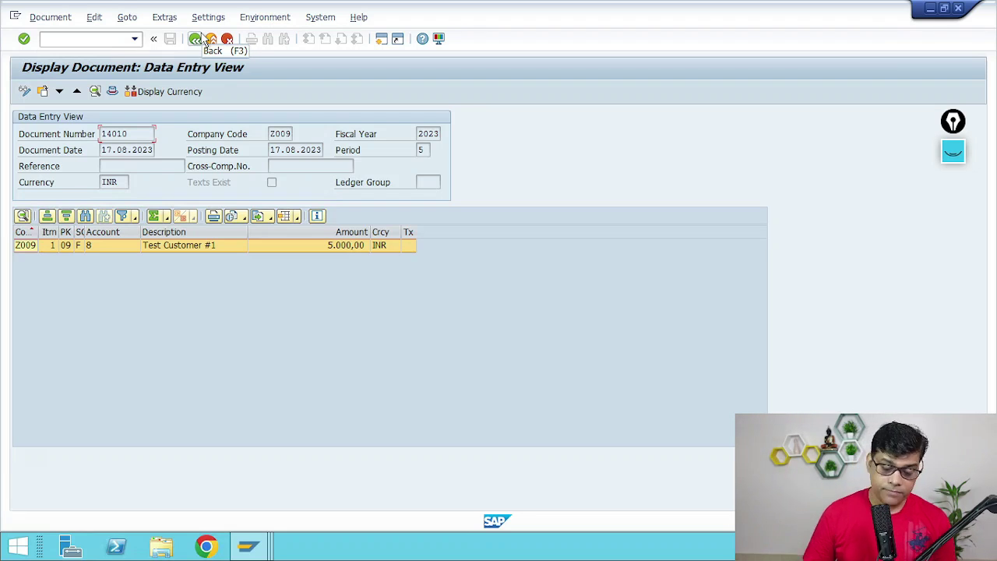
left_click(203, 41)
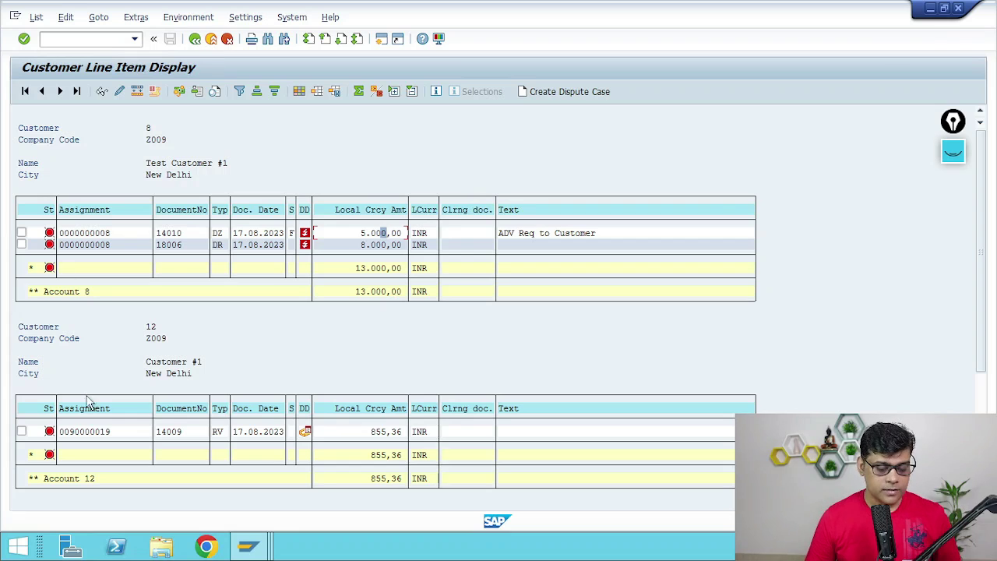
- Open transaction F-29 from the SAP Easy Access session and set the document date and posting date to 18.08.2023
left_click(249, 545)
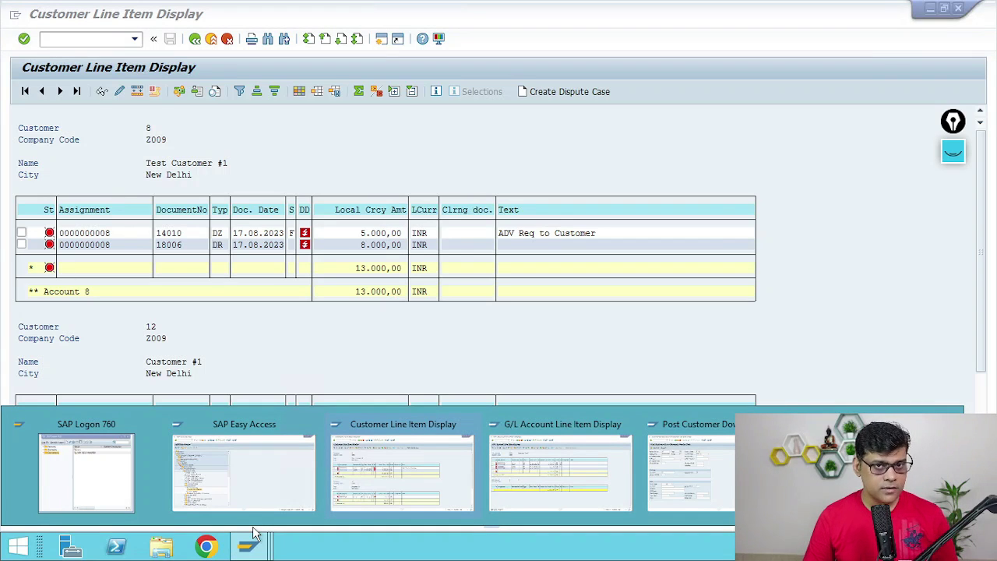
left_click(244, 471)
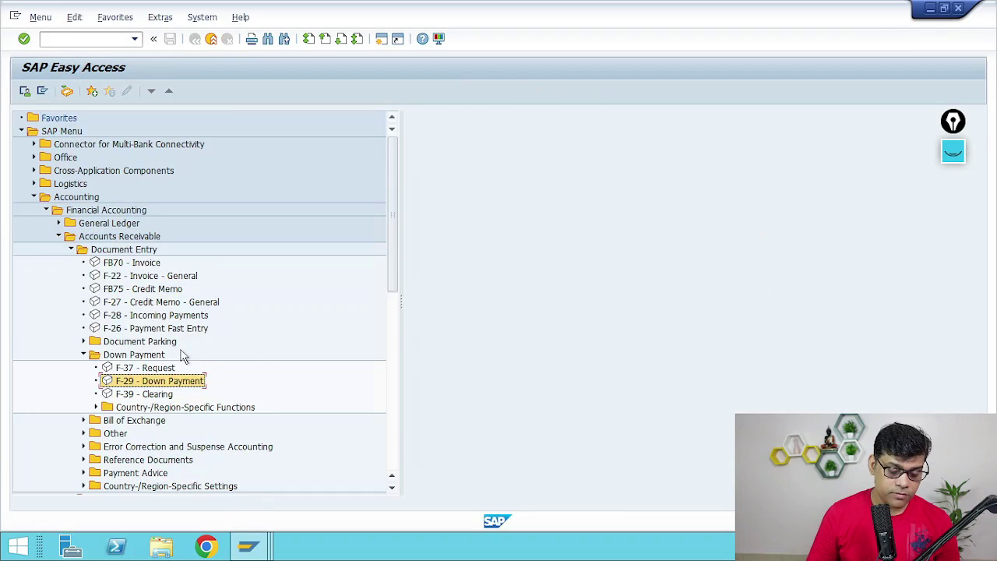
double_click(161, 381)
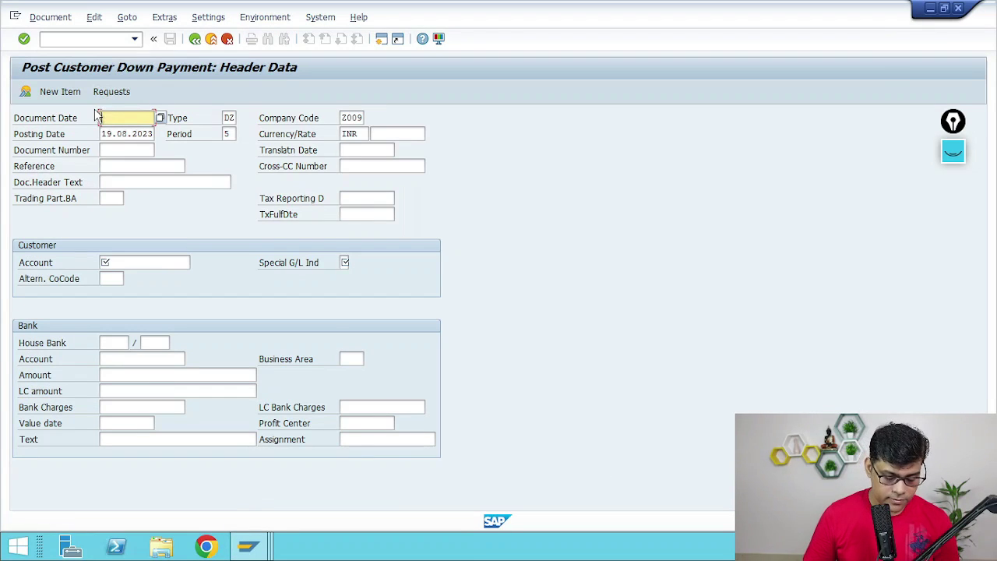
key("F4")
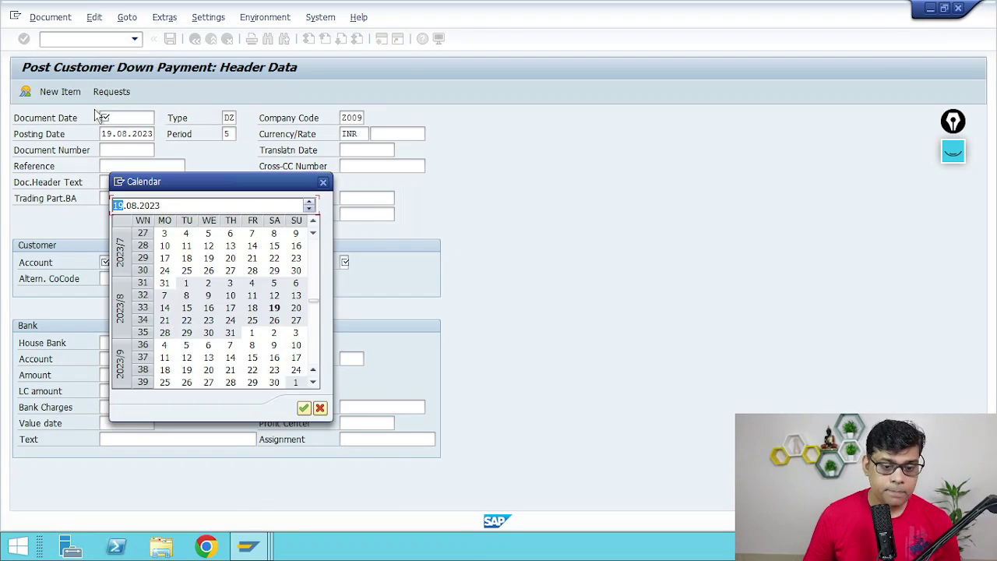
double_click(252, 308)
key("Tab")
key("Tab")
type("18.08.2023")
key("Tab")
key("Tab")
key("Tab")
key("Tab")
- Select customer 8 from company code Z009 as the customer account and set its special G/L indicator to A
left_click(151, 263)
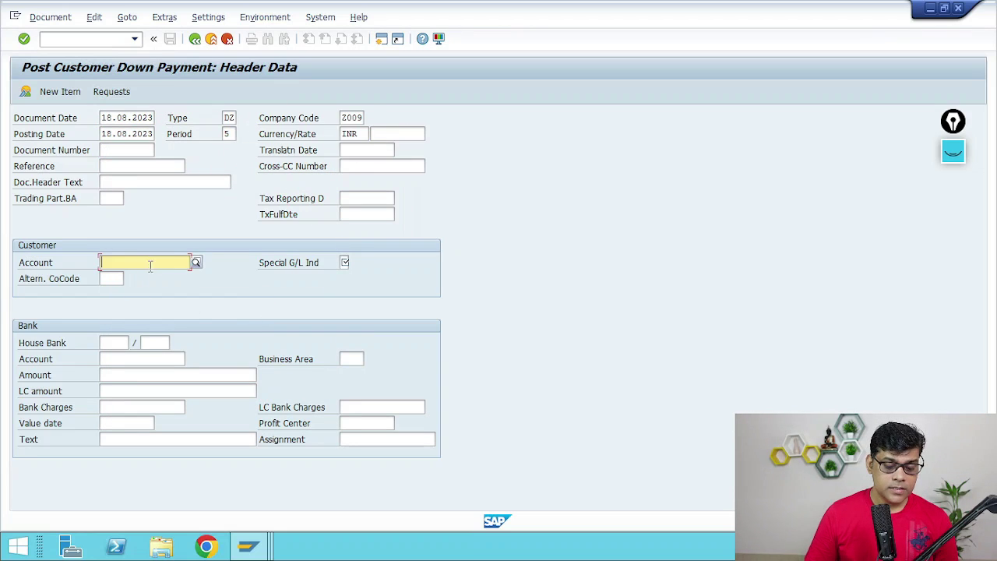
left_click(195, 262)
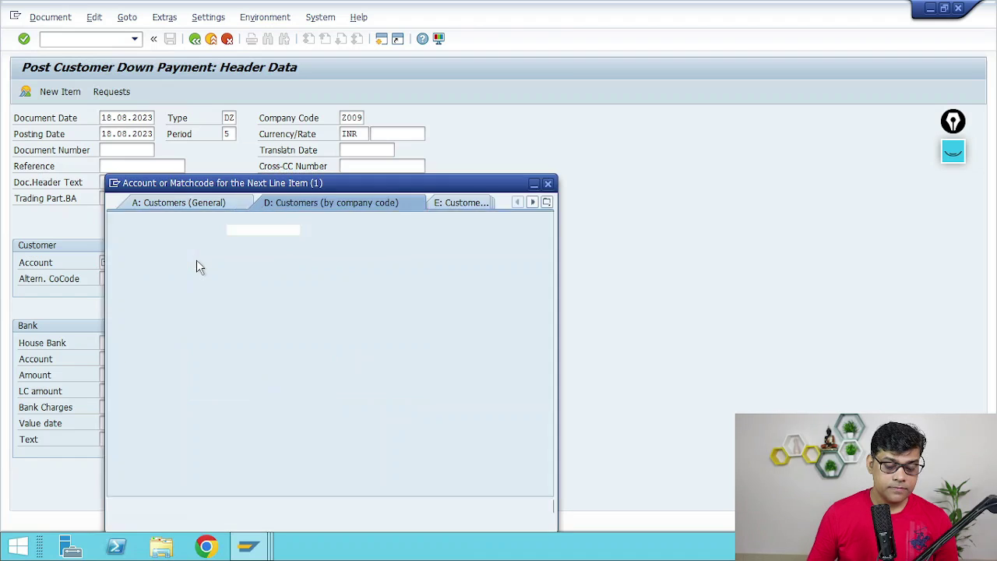
key("Return")
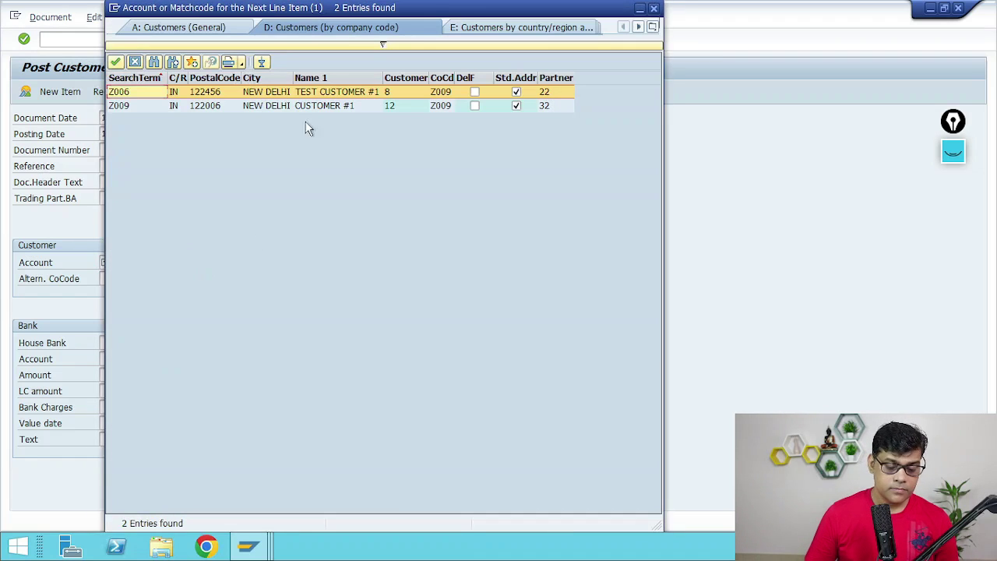
double_click(187, 93)
key("Tab")
key("Tab")
type("A")
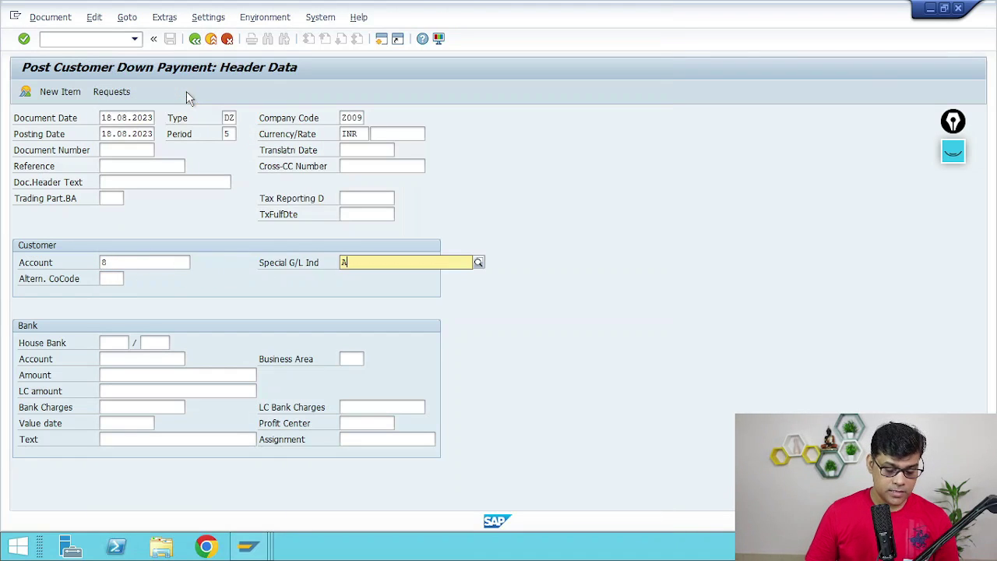
left_click(357, 286)
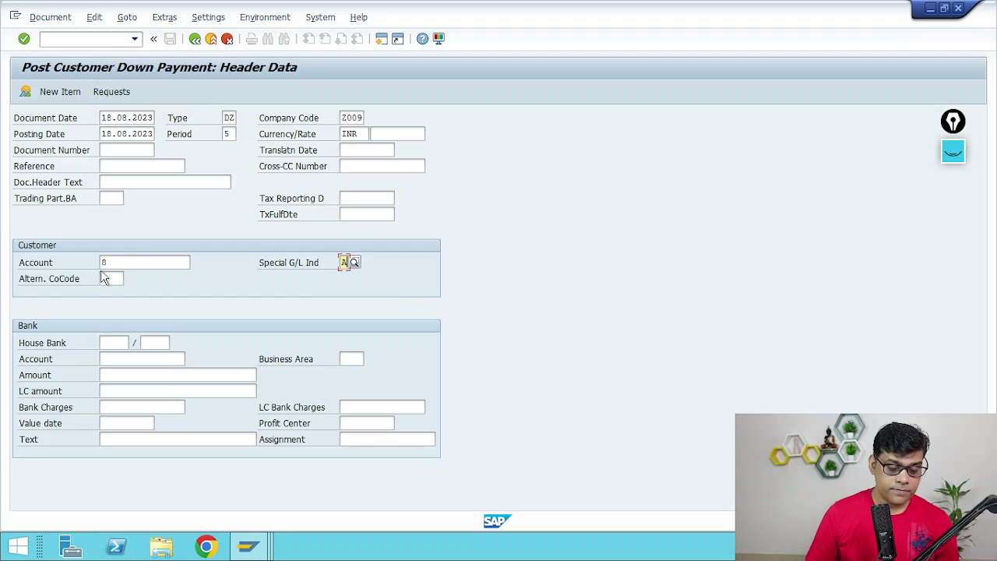
- Select house bank HDFC with account ID H9301 for the down payment
left_click(117, 343)
left_click(132, 343)
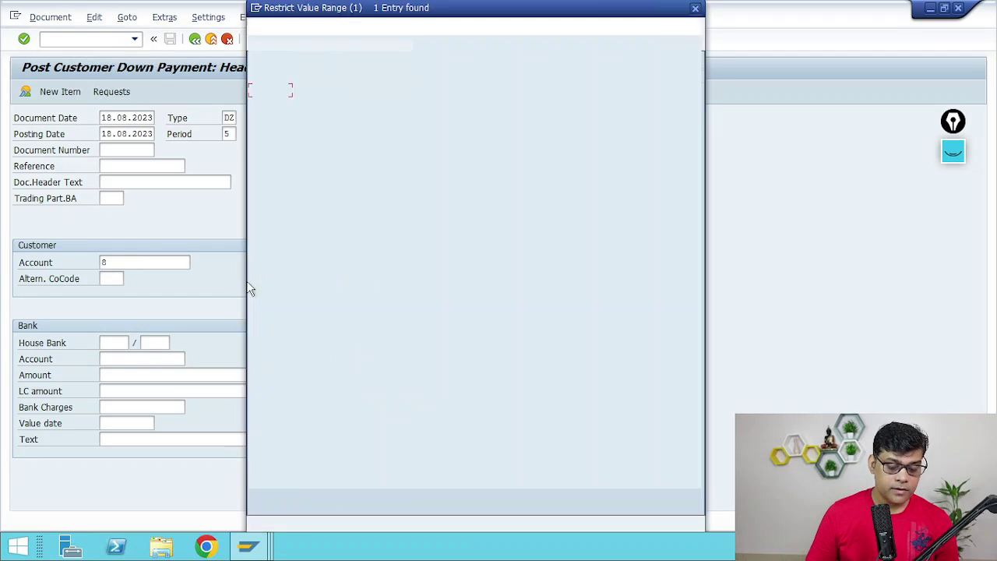
key("Return")
key("Tab")
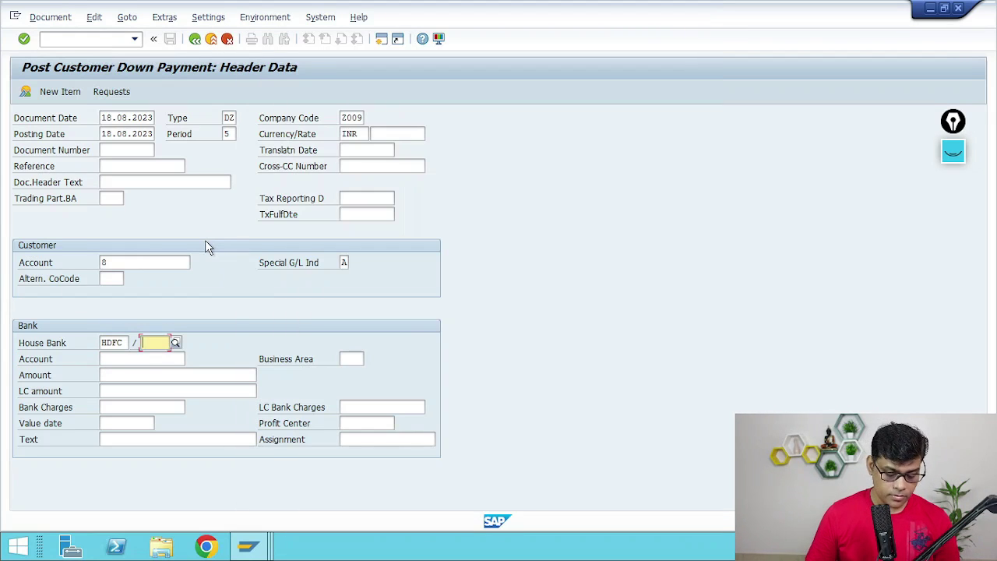
key("F4")
double_click(298, 98)
- Choose G/L account 1002, Incoming Transaction, as the bank account and set the amount to 5000
left_click(128, 361)
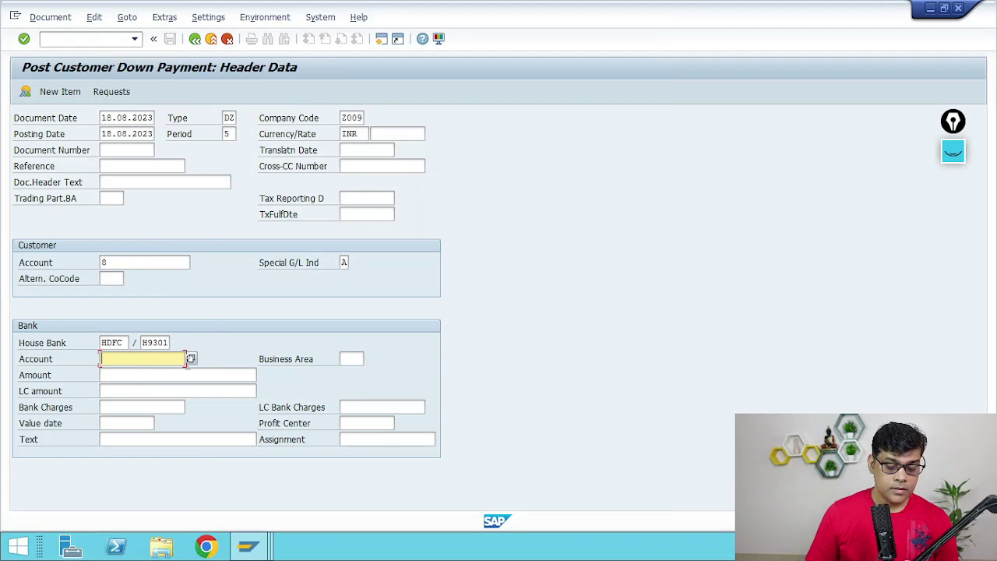
left_click(190, 357)
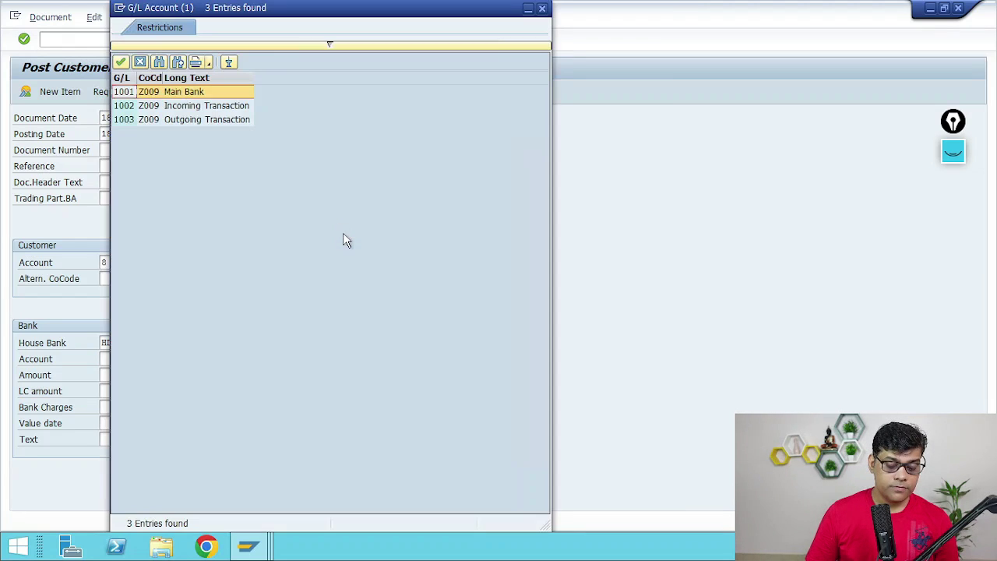
double_click(176, 110)
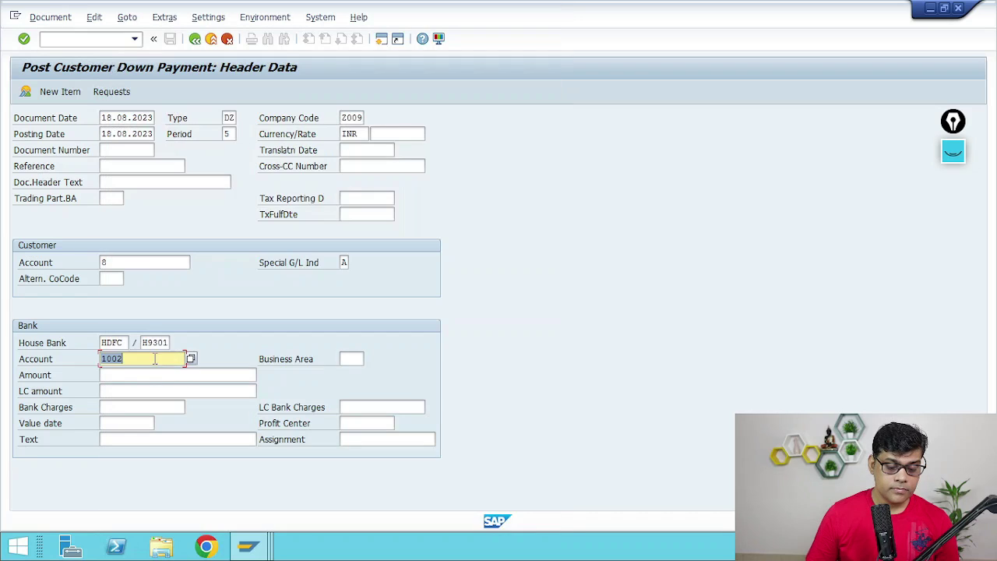
key("Tab")
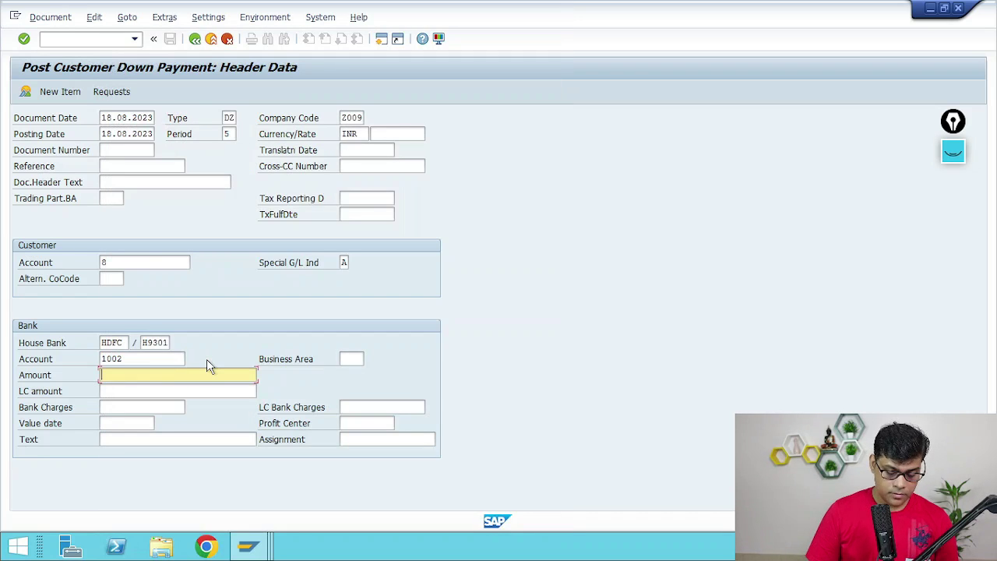
type("5")
type("00")
key("Tab")
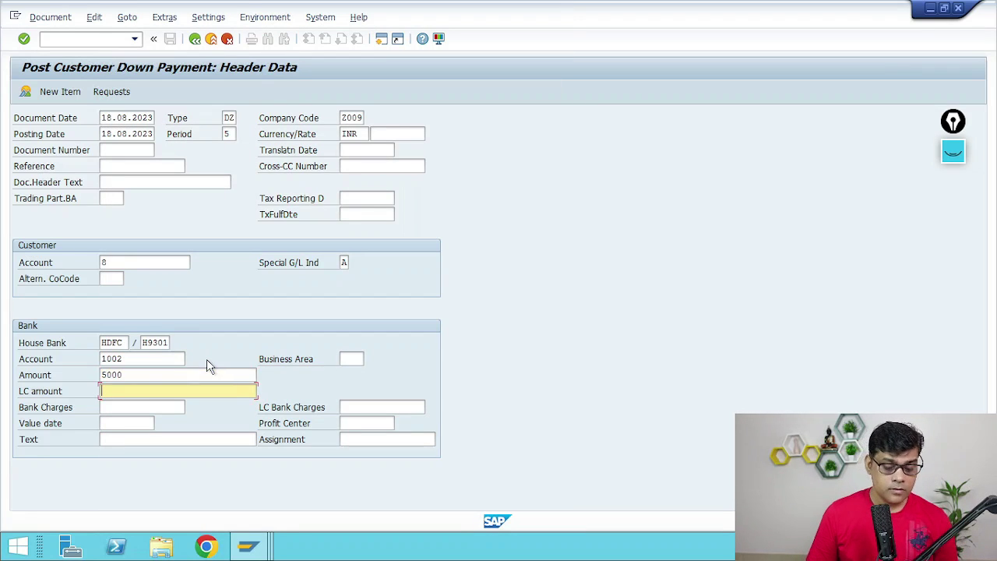
- Set the bank item's value date to 18.08.2023
left_click(133, 423)
left_click(160, 423)
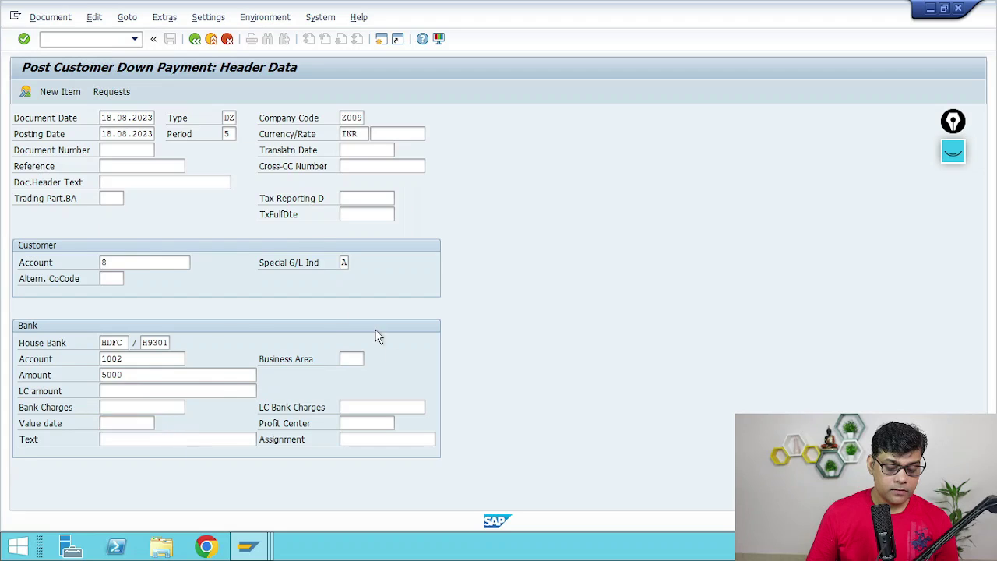
double_click(253, 308)
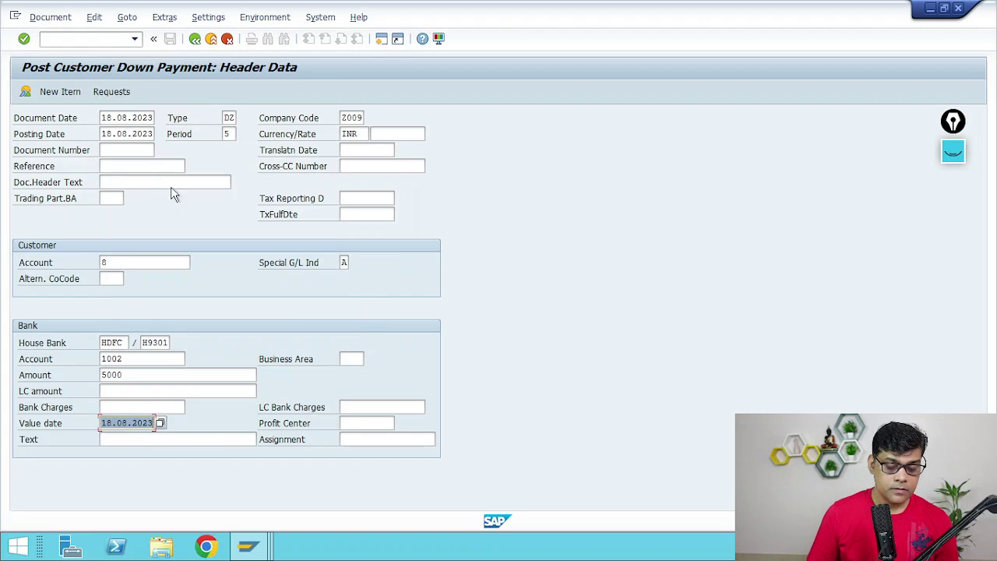
- Select the customer's open down payment request, create the down payment from it, and post the document
left_click(113, 97)
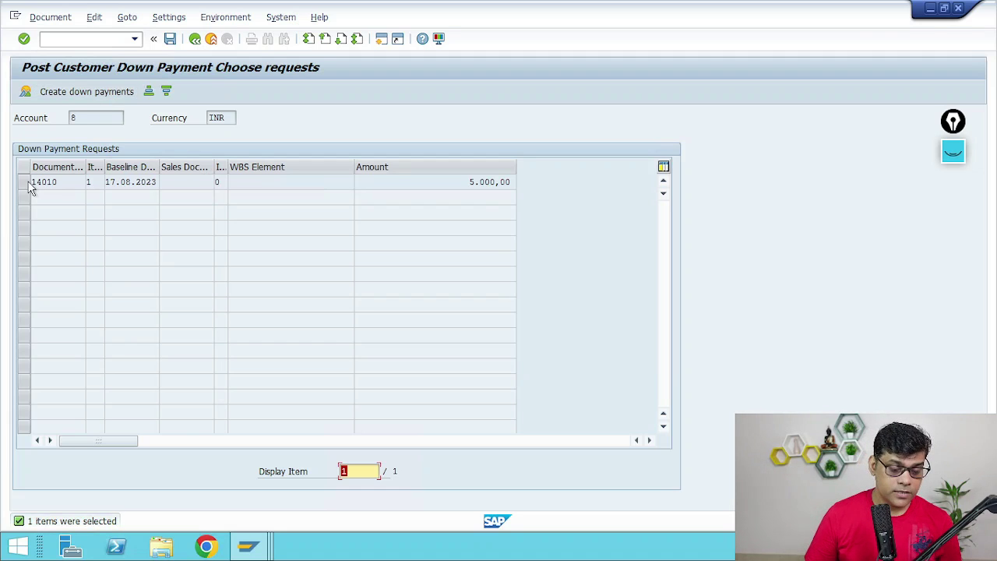
left_click(28, 184)
left_click(109, 95)
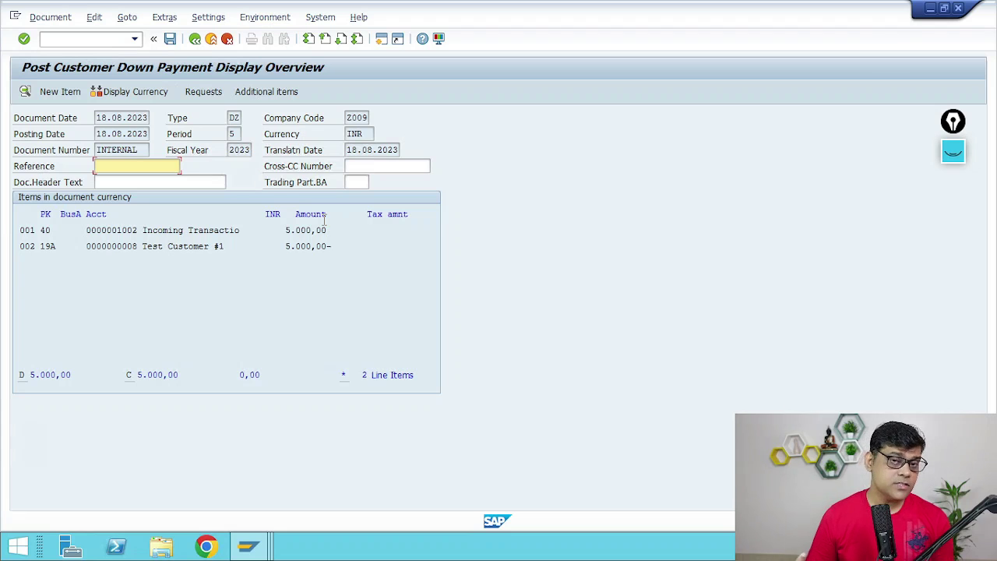
left_click(170, 39)
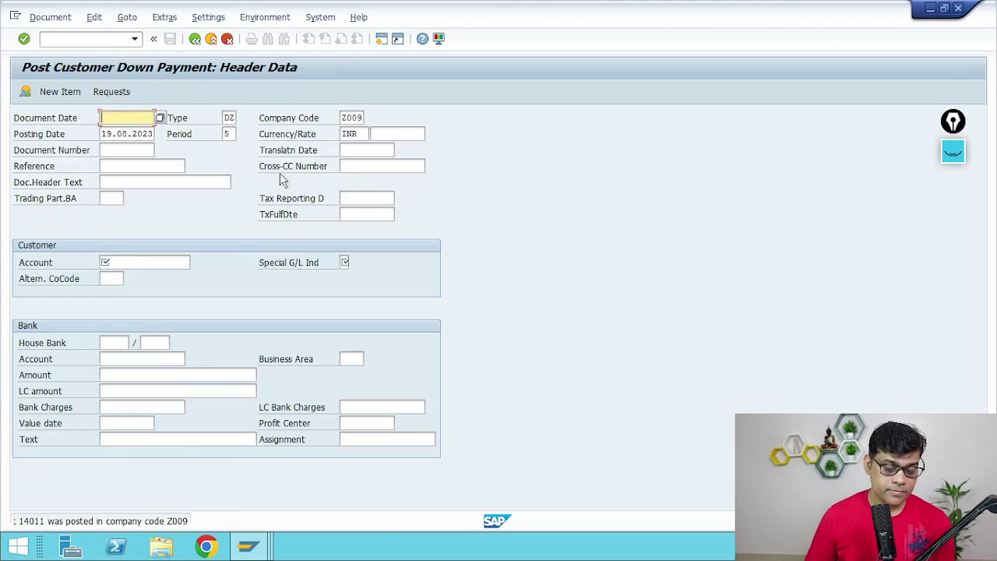
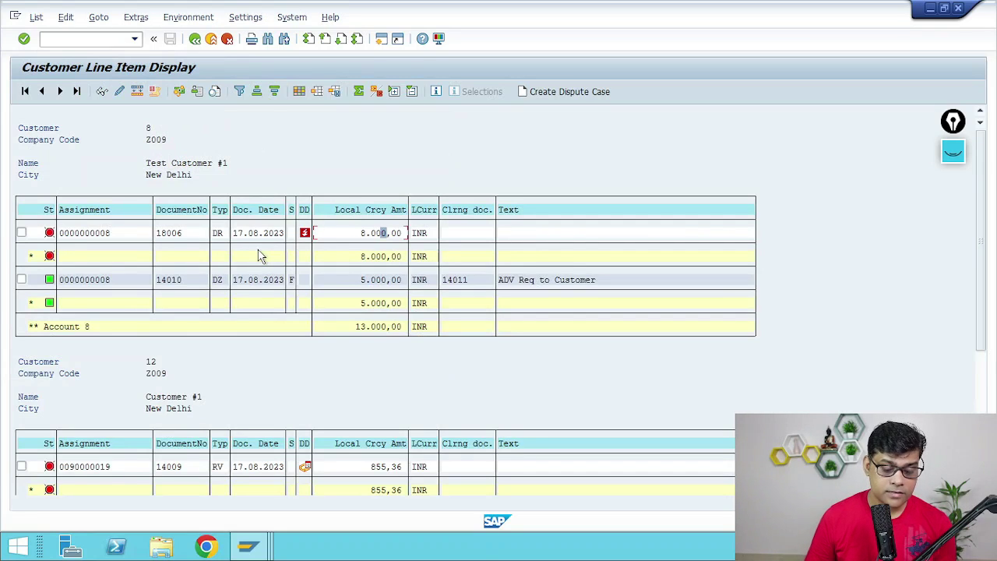
- Examine the open invoice line item of customer 8 dated 17.08.2023 and return to the customer line item list
double_click(380, 237)
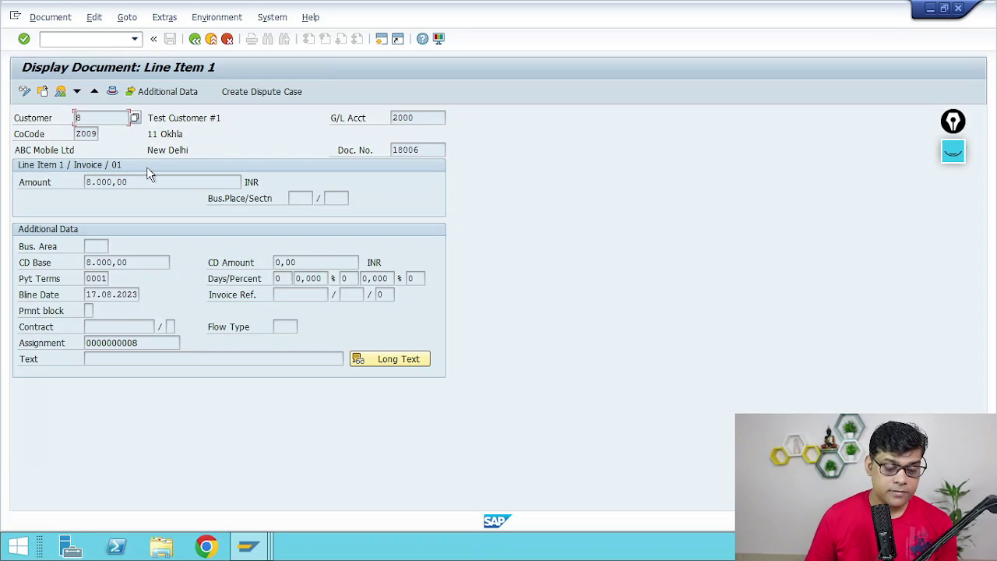
left_click(195, 39)
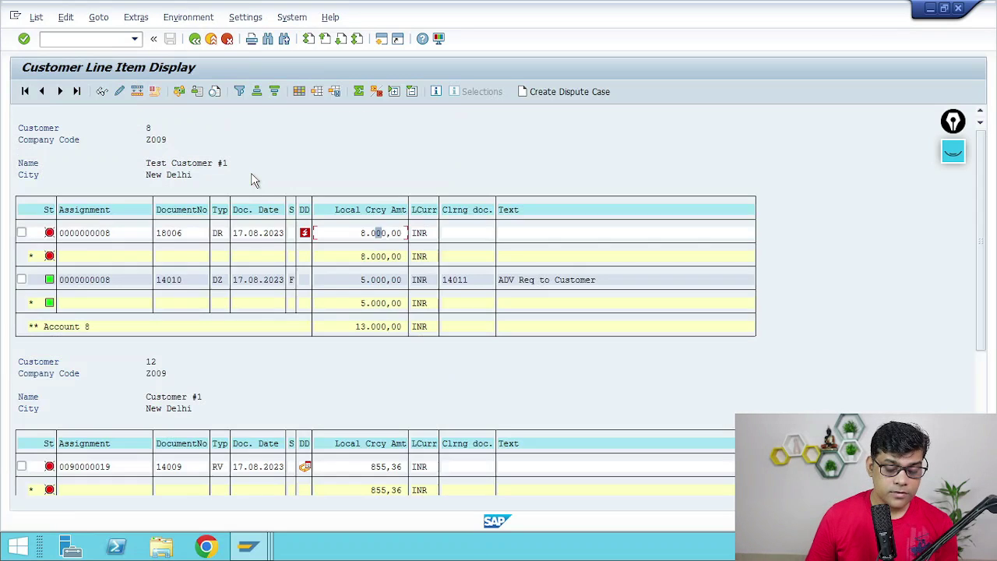
left_click(440, 269)
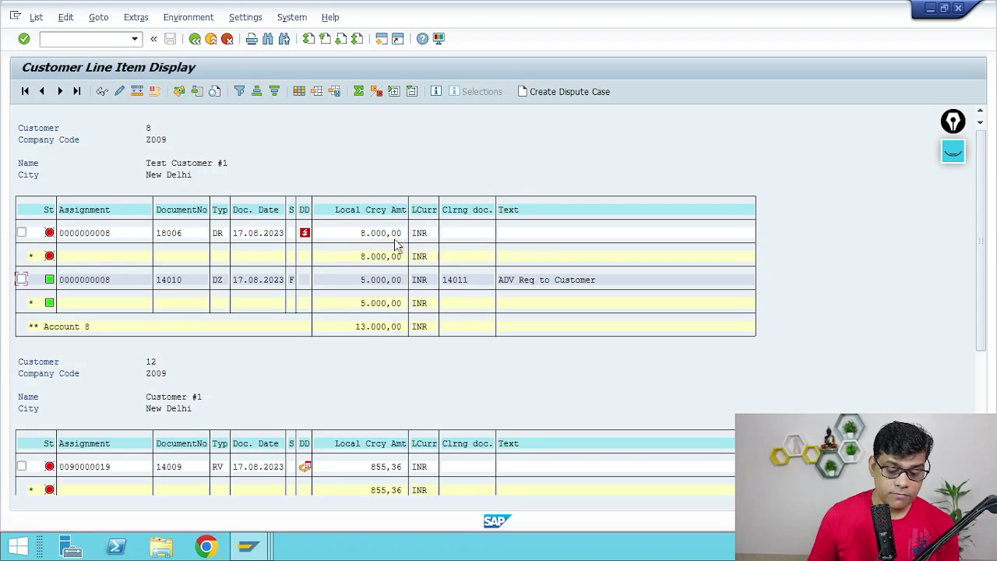
- Return to the customer line item selection, include special G/L transactions, and run the list again
left_click(195, 43)
scroll(171, 423, "down", 3)
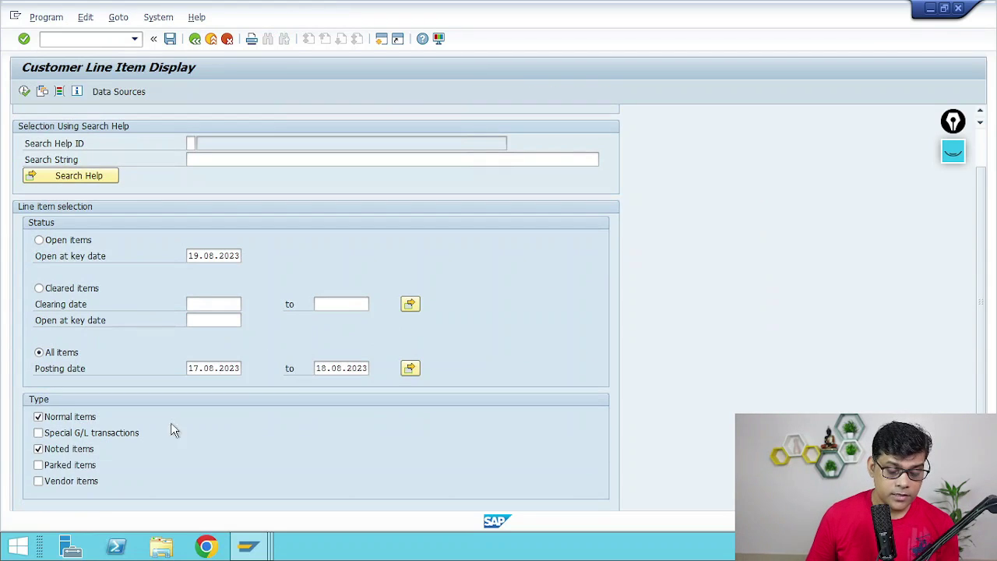
left_click(75, 435)
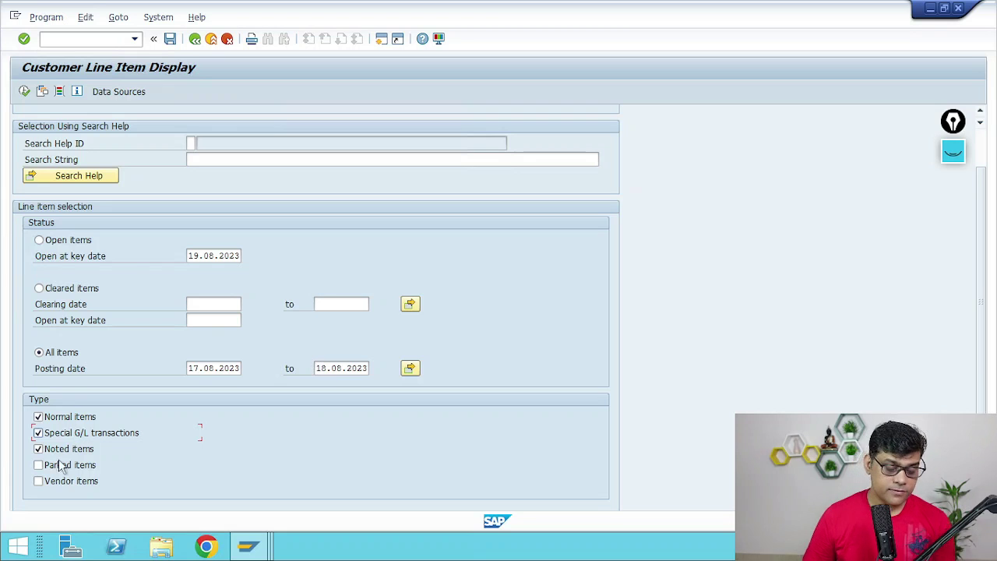
left_click(24, 91)
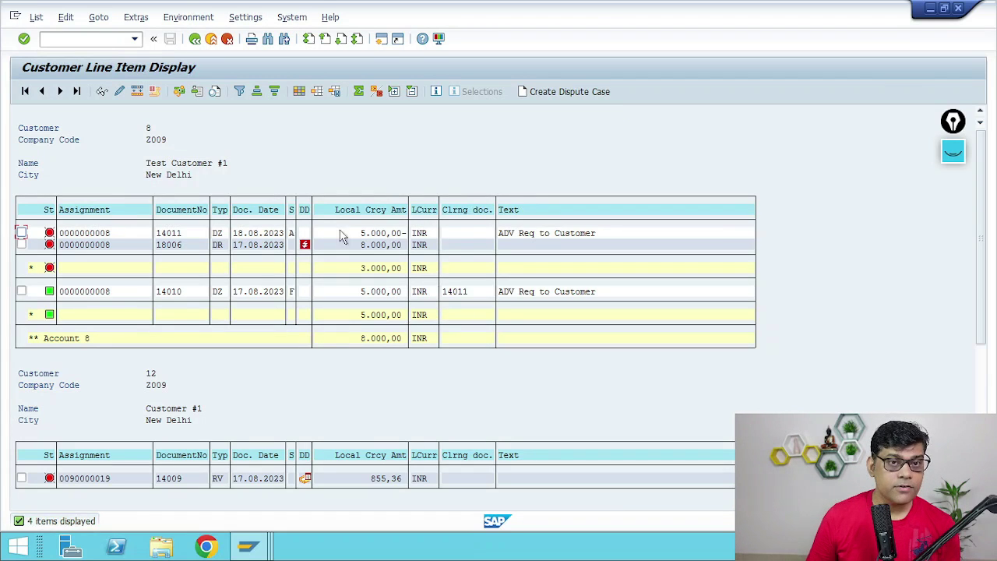
- Examine customer 8's special G/L indicator A line and both items of its down payment document, and return to the list
double_click(390, 240)
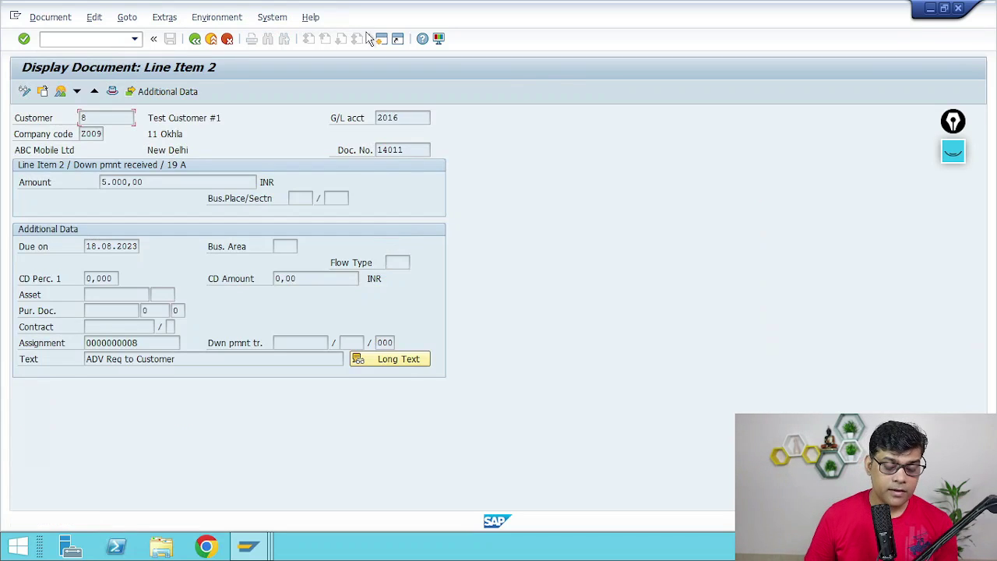
left_click(61, 92)
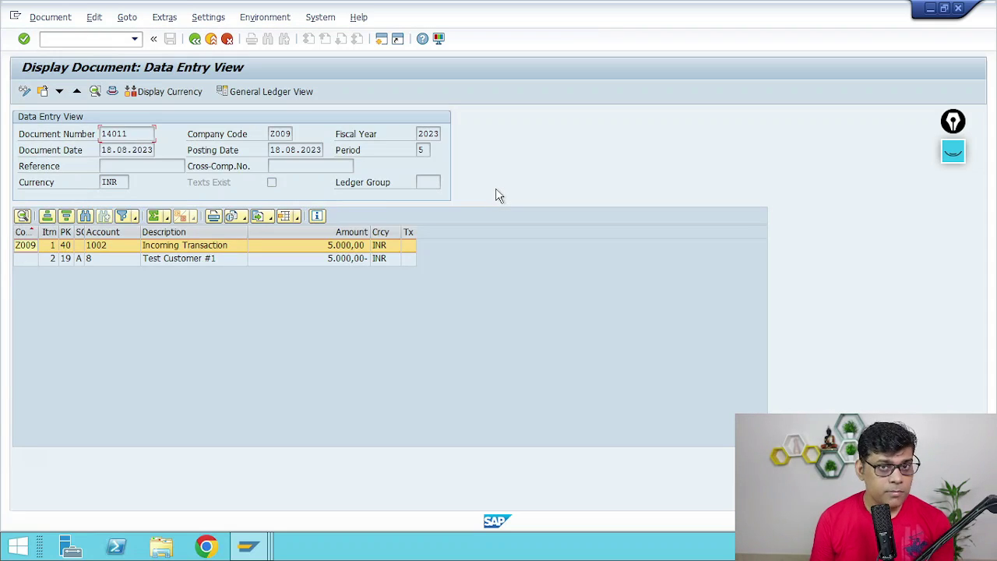
left_click(209, 244)
left_click(215, 263)
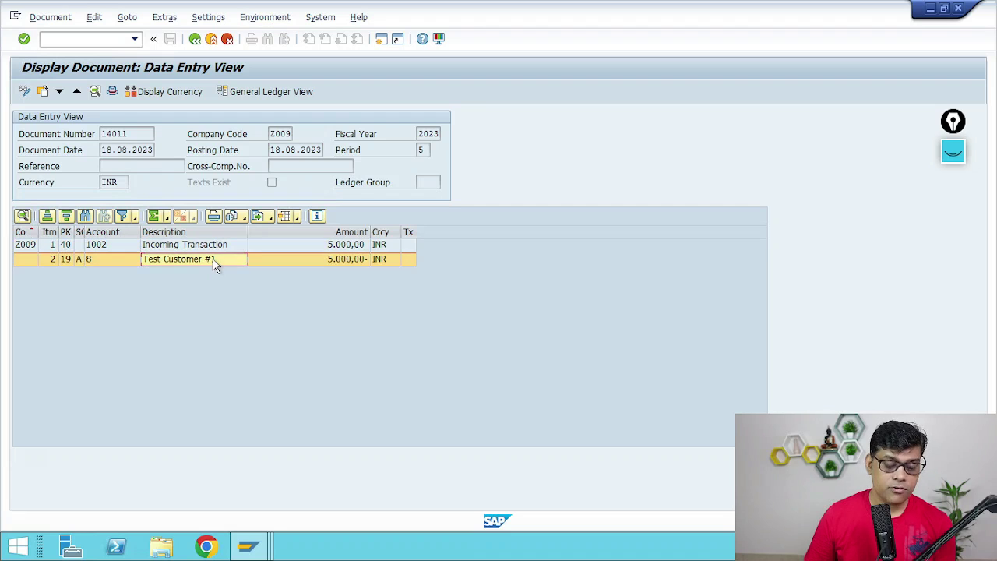
left_click(195, 38)
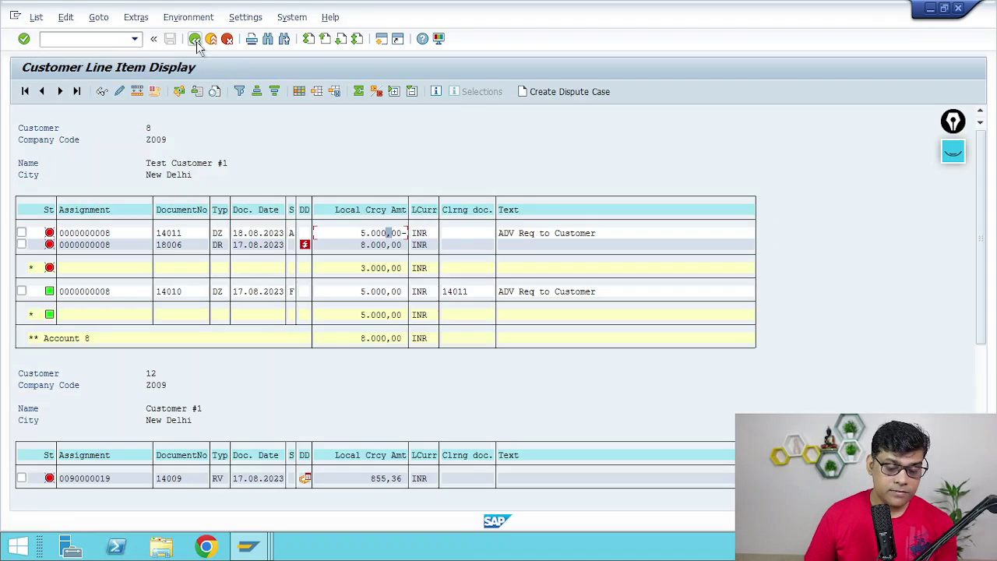
- Switch to the G/L account line item list for account 2000 in company code Z009 and refresh it
left_click(247, 548)
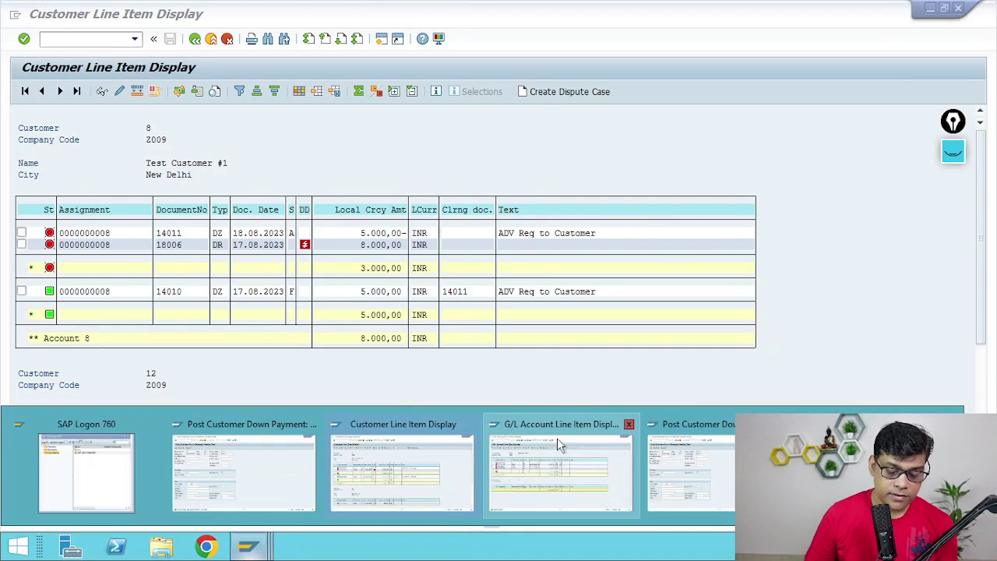
left_click(545, 458)
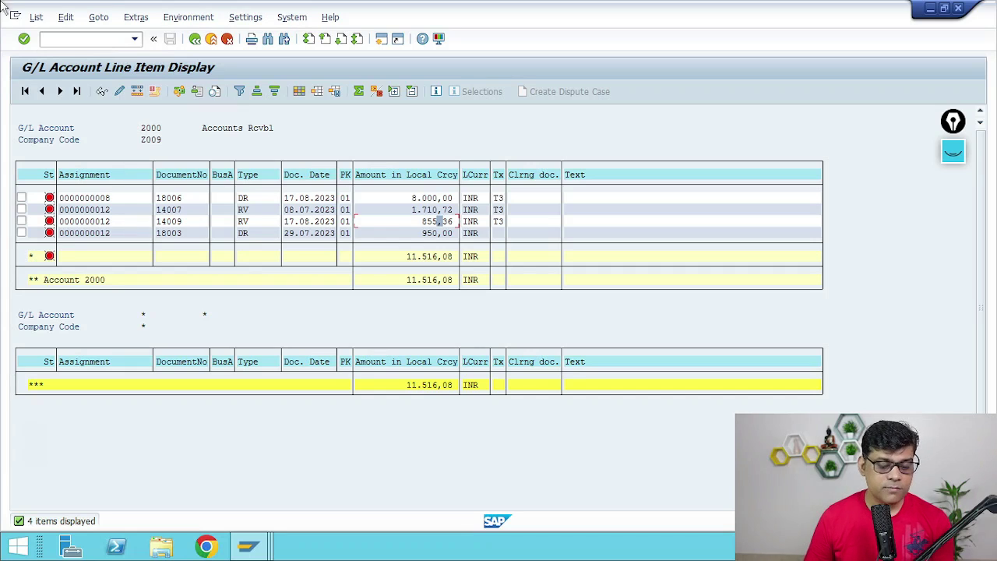
left_click(36, 17)
left_click(57, 52)
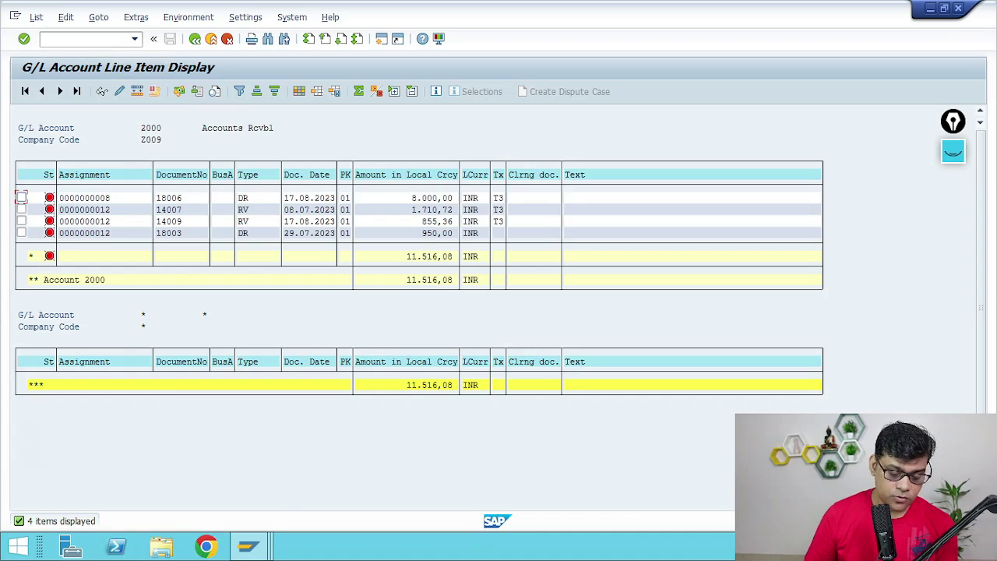
- Open the document behind customer 8's special G/L indicator A item and examine the advance line in its general ledger view
left_click(248, 545)
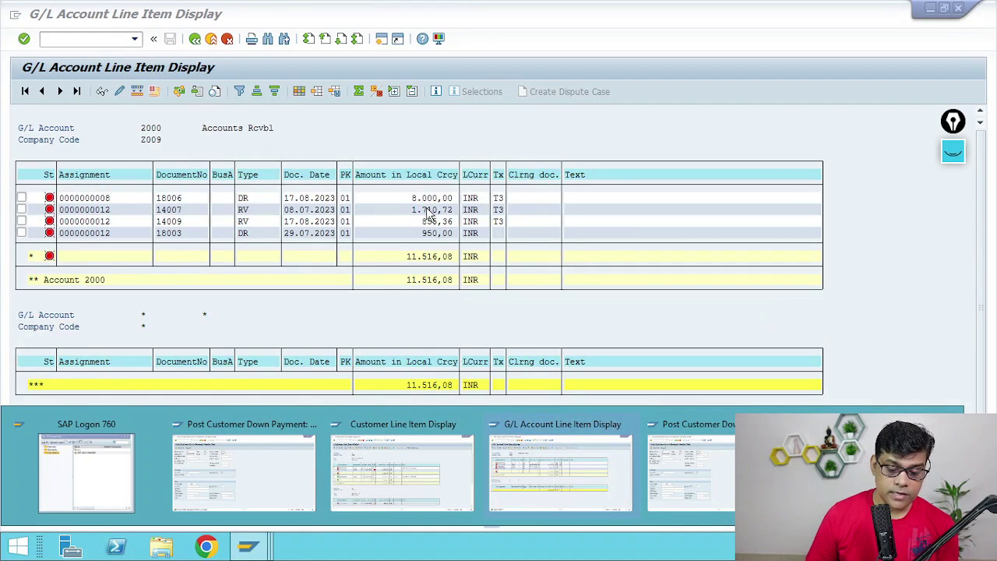
left_click(413, 476)
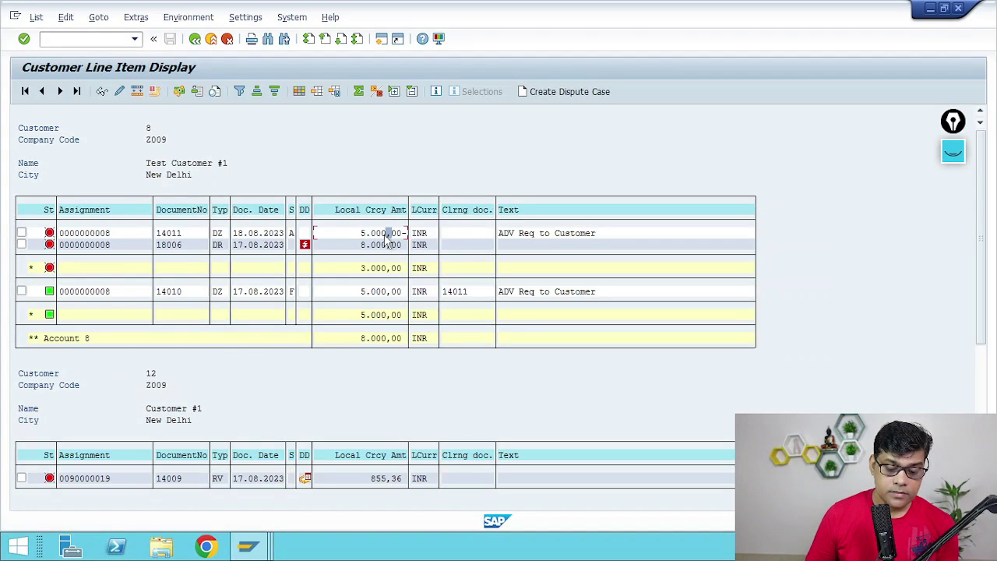
double_click(384, 233)
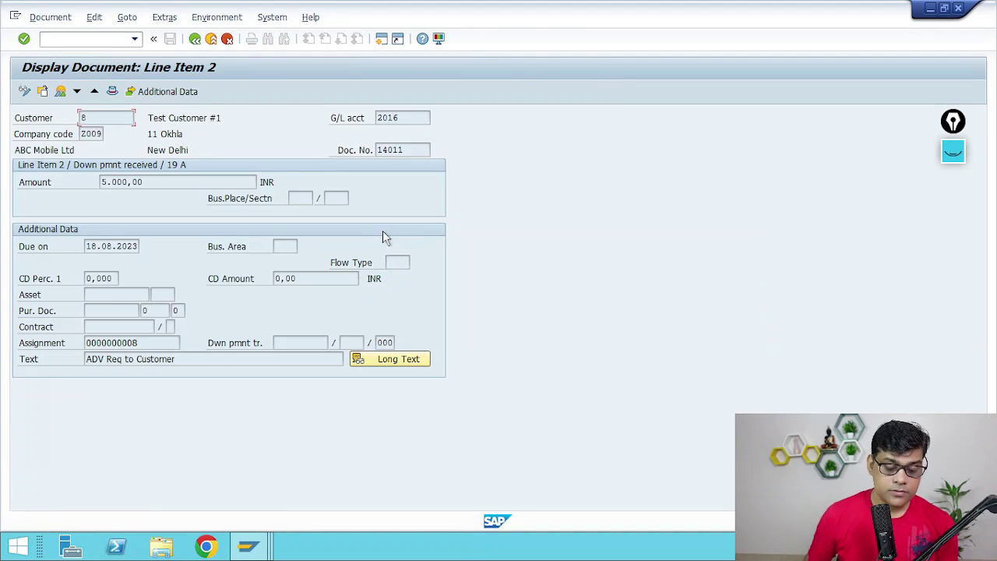
left_click(60, 92)
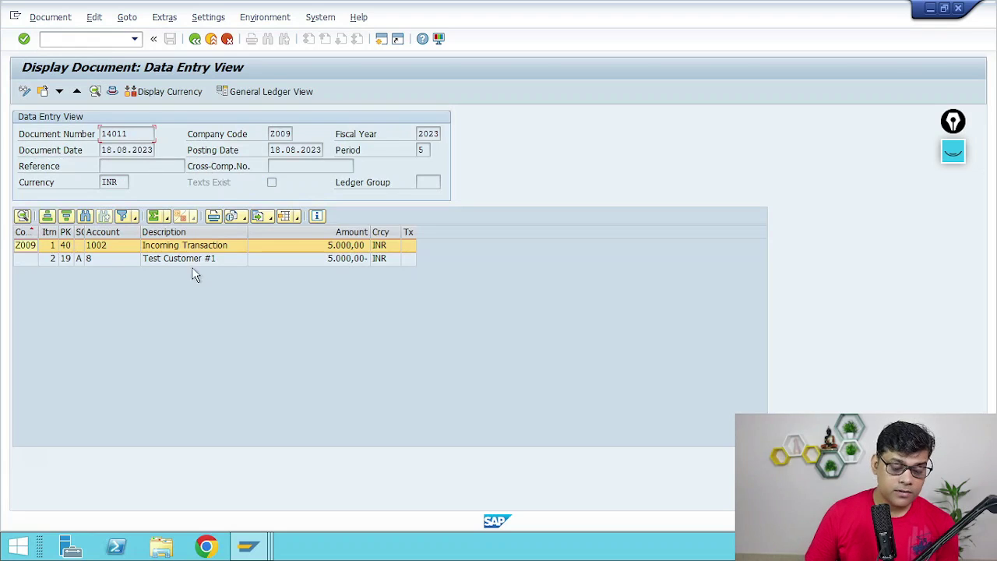
left_click(105, 259)
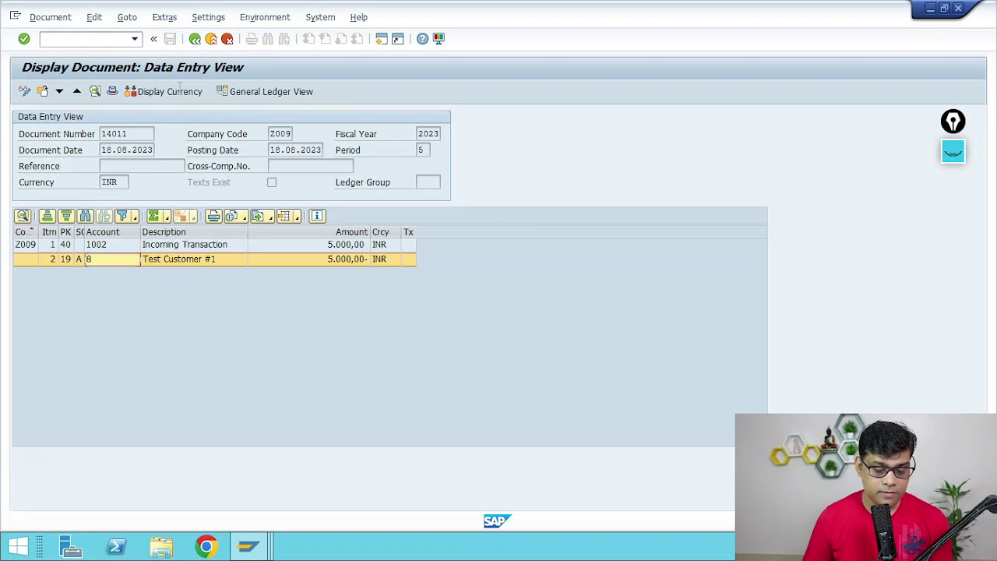
left_click(281, 92)
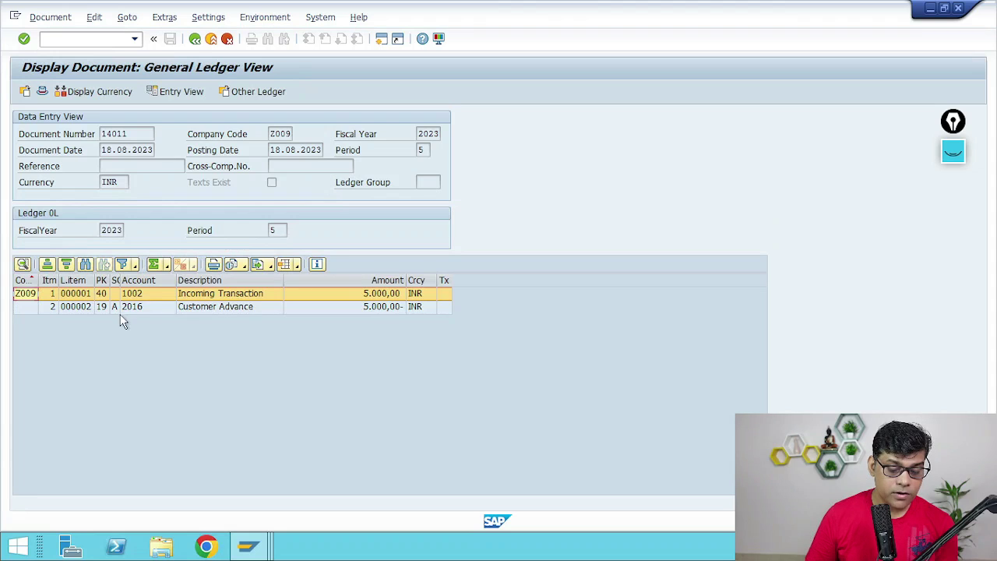
left_click(135, 309)
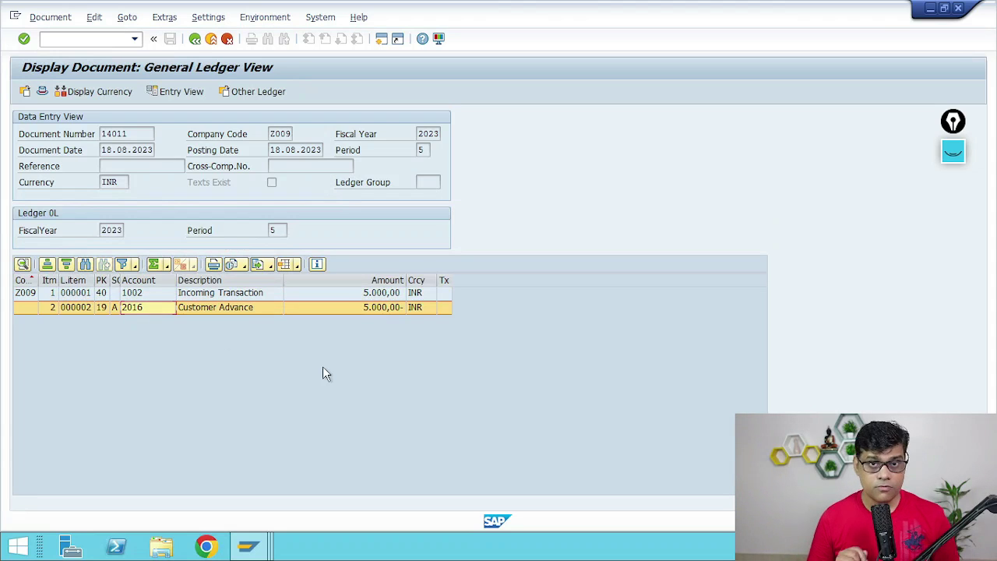
- Add G/L account 2016 to account 2000 in the G/L line item selection and run the list for open items
mouse_move(248, 546)
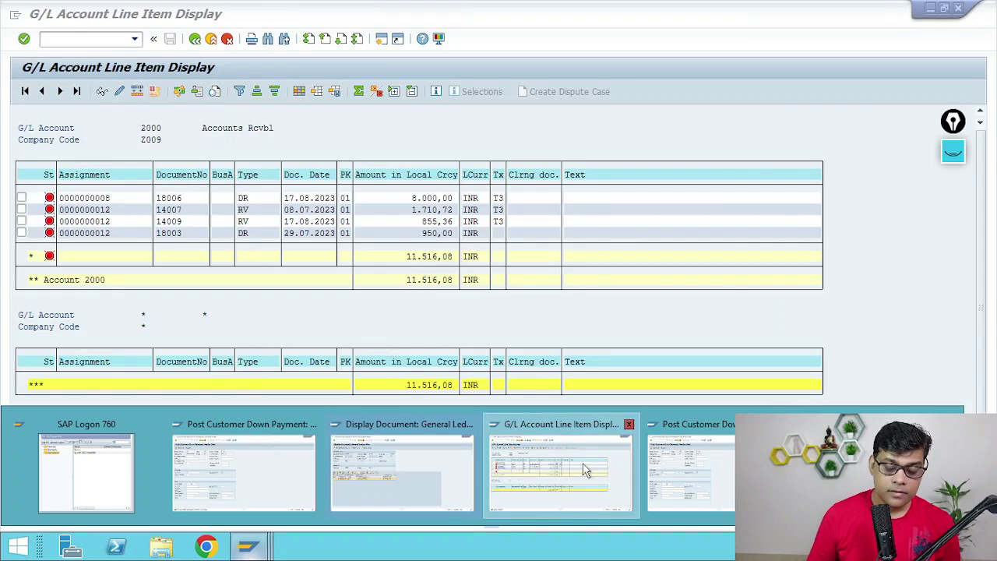
left_click(609, 461)
left_click(195, 45)
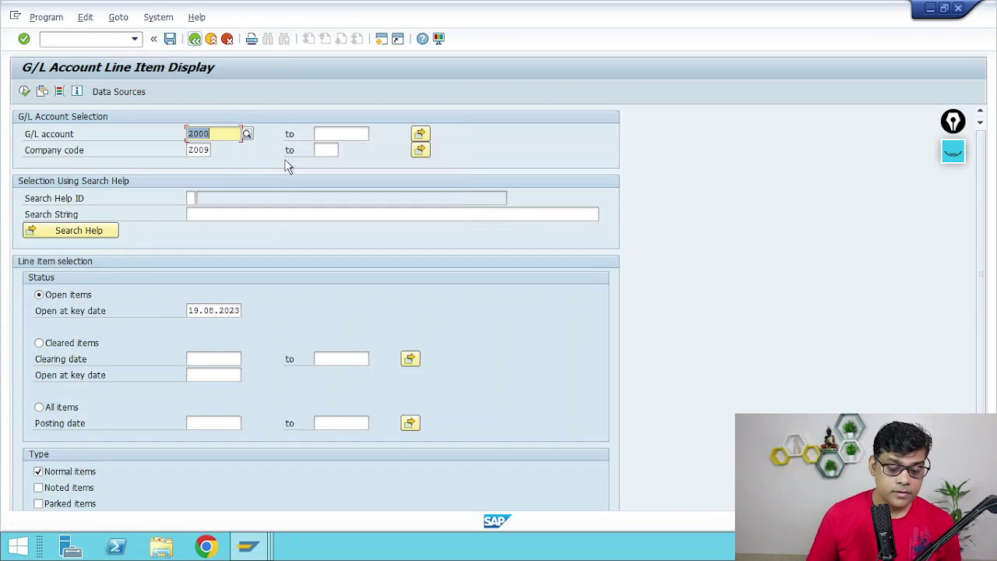
left_click(420, 133)
left_click(78, 220)
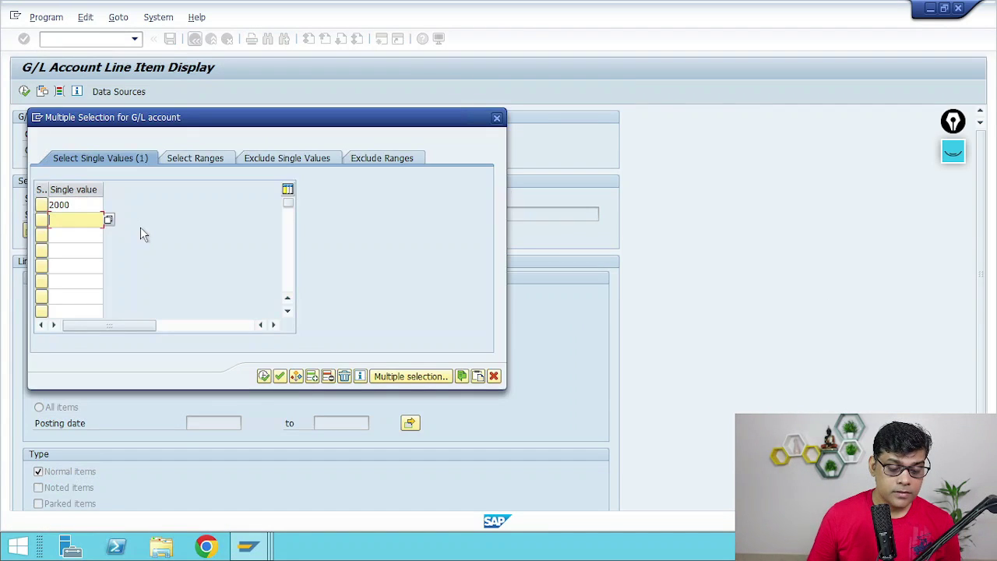
type("2016")
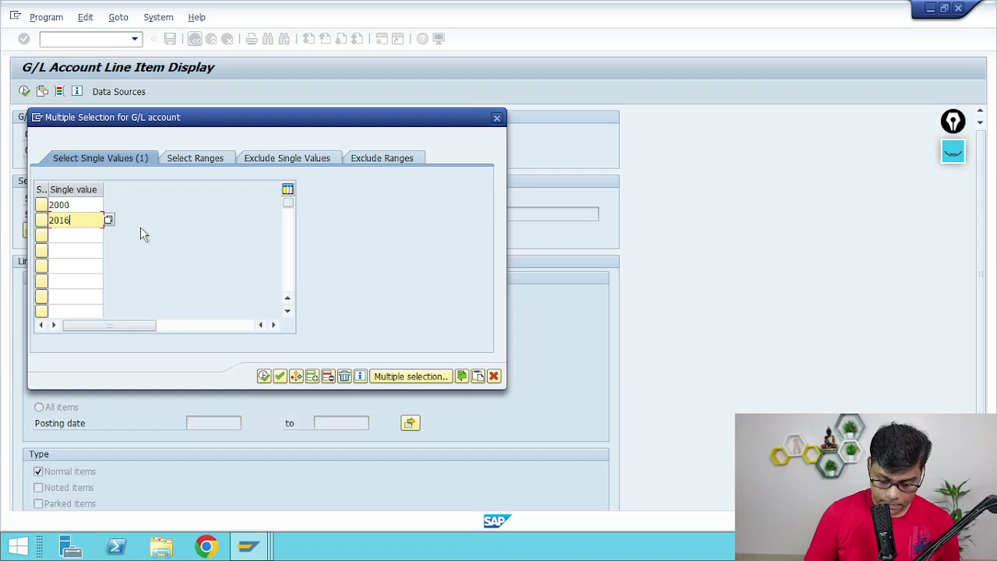
key("Return")
left_click(264, 377)
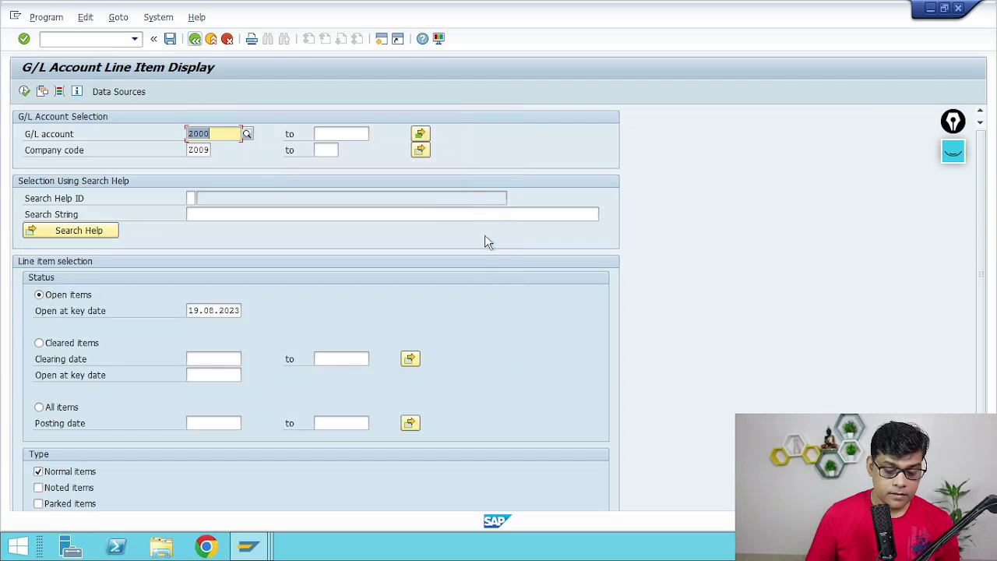
left_click(25, 92)
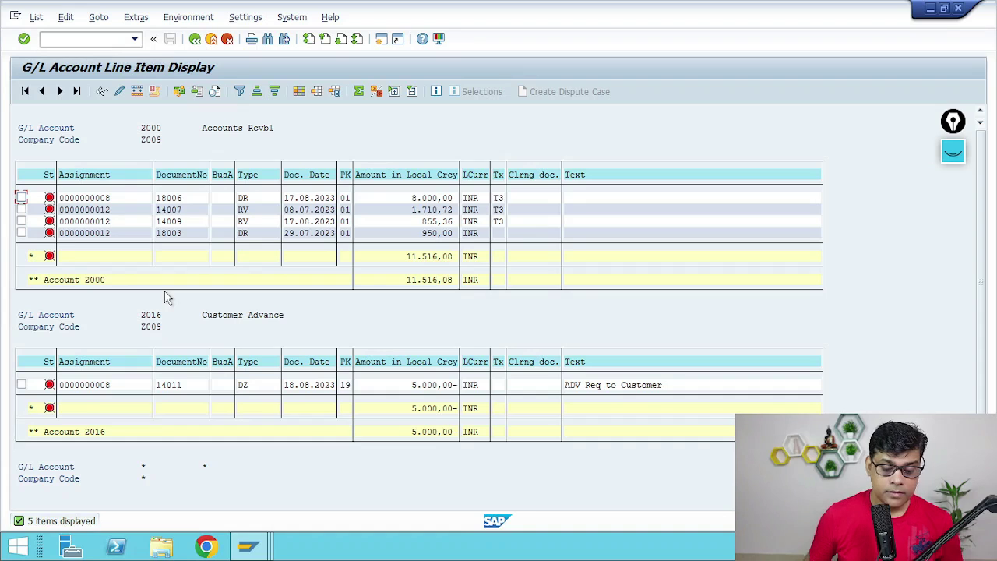
- Examine the Customer Advance item and mark the account 2000 and 2016 items with pen brackets, labelling the latter "Adv"
left_click(434, 384)
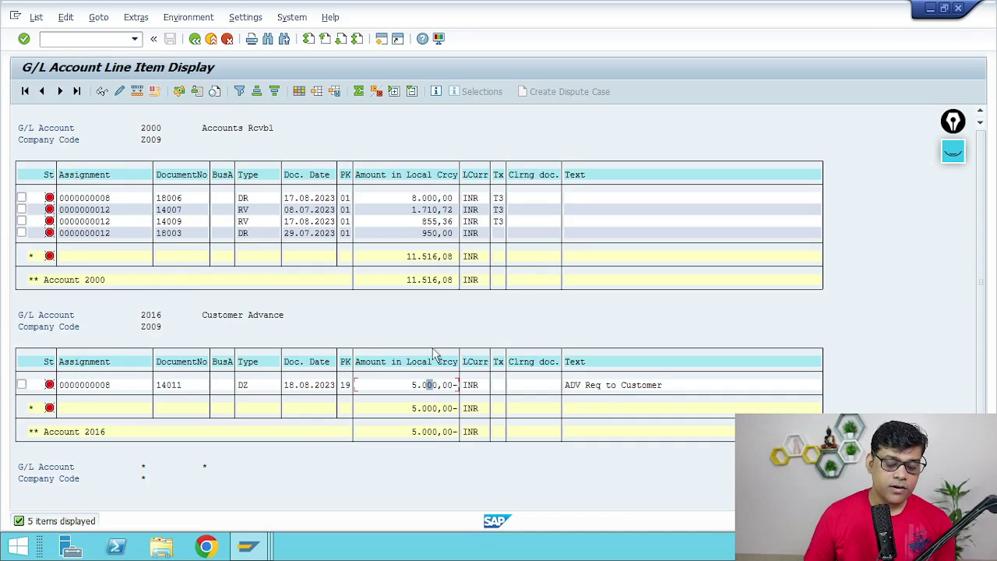
left_click(447, 385)
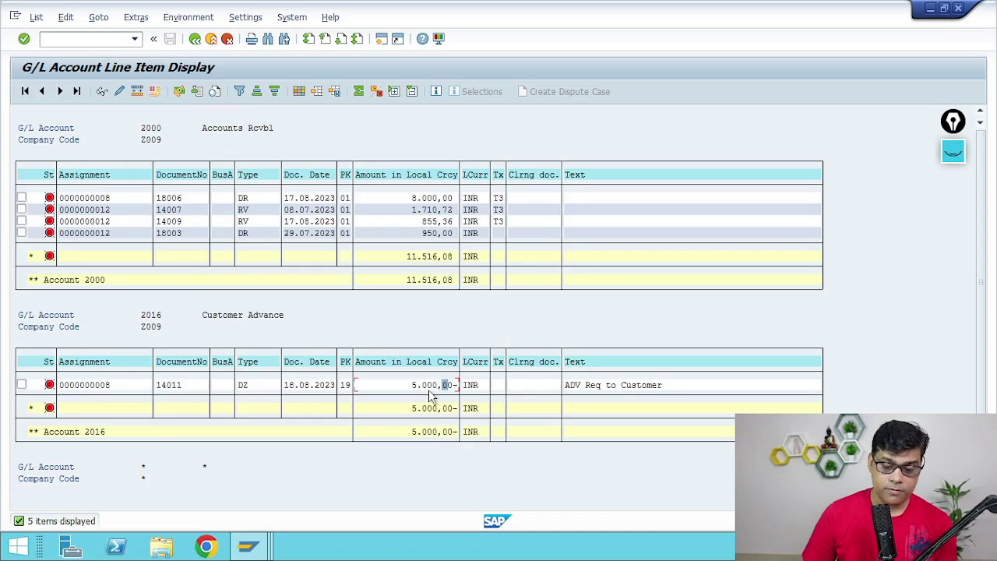
mouse_move(955, 156)
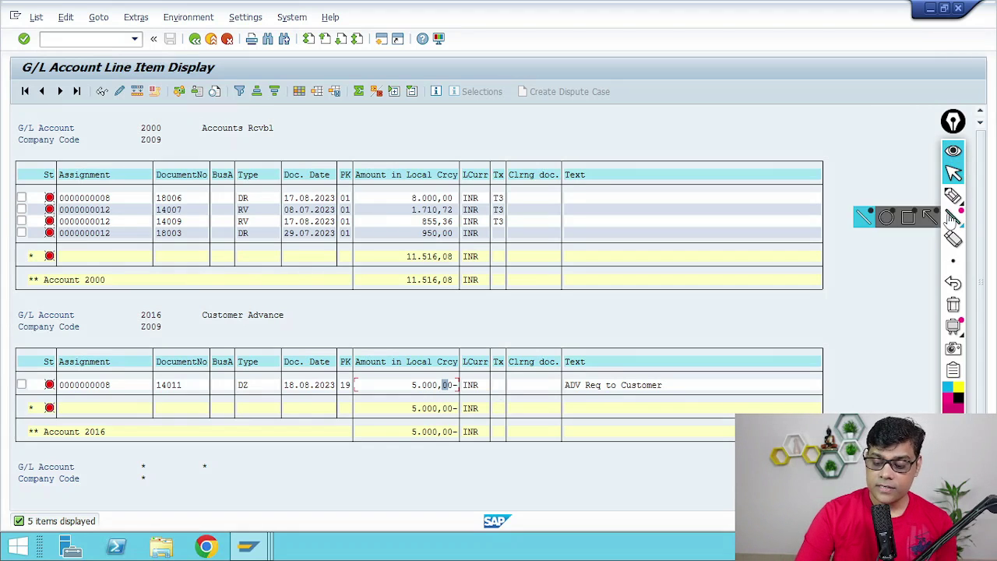
left_click(953, 195)
mouse_move(530, 161)
left_mouse_down()
mouse_move(528, 272)
mouse_move(516, 271)
left_mouse_up()
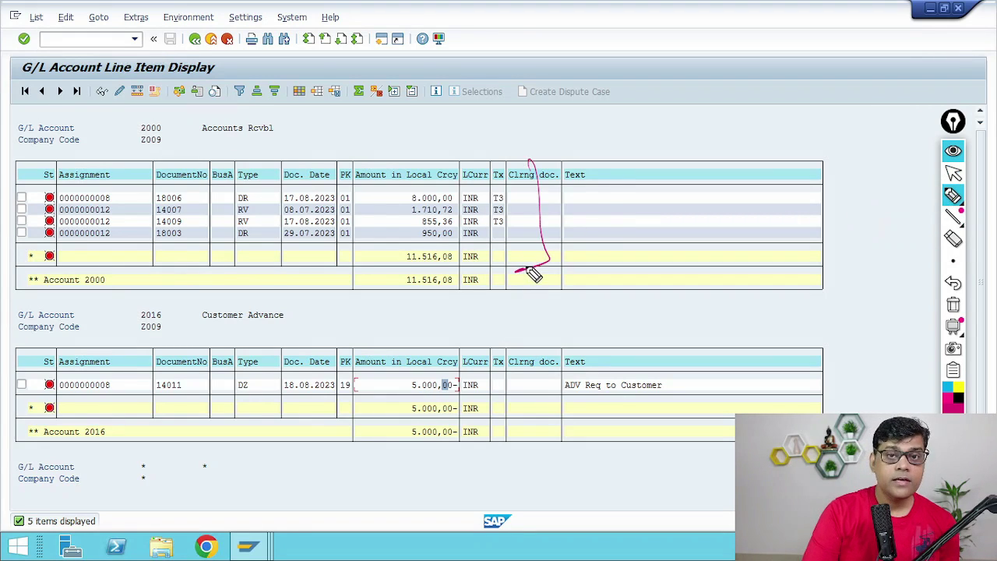
mouse_move(588, 199)
left_mouse_down()
mouse_move(623, 196)
mouse_move(622, 186)
left_mouse_up()
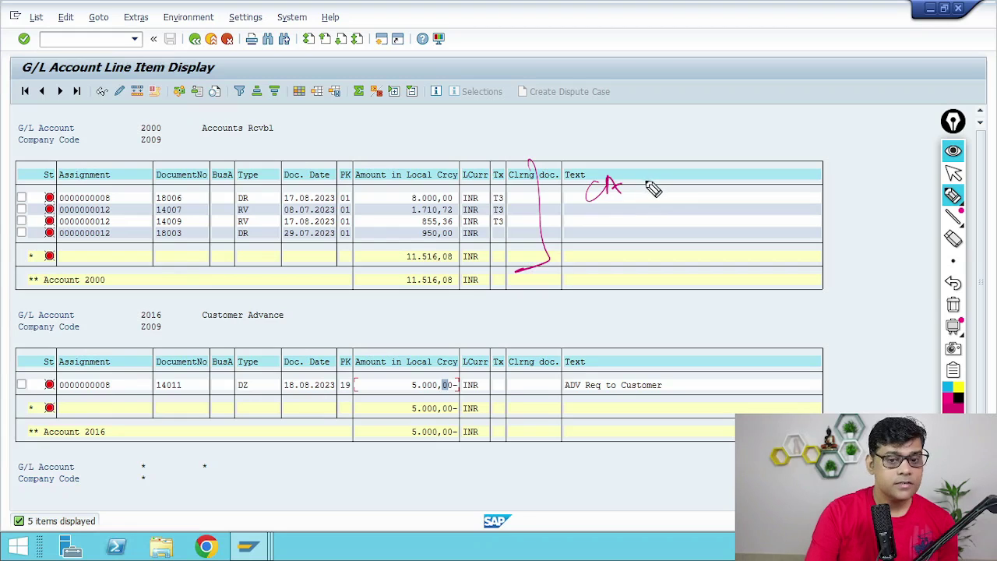
left_click_drag(648, 361, 644, 425)
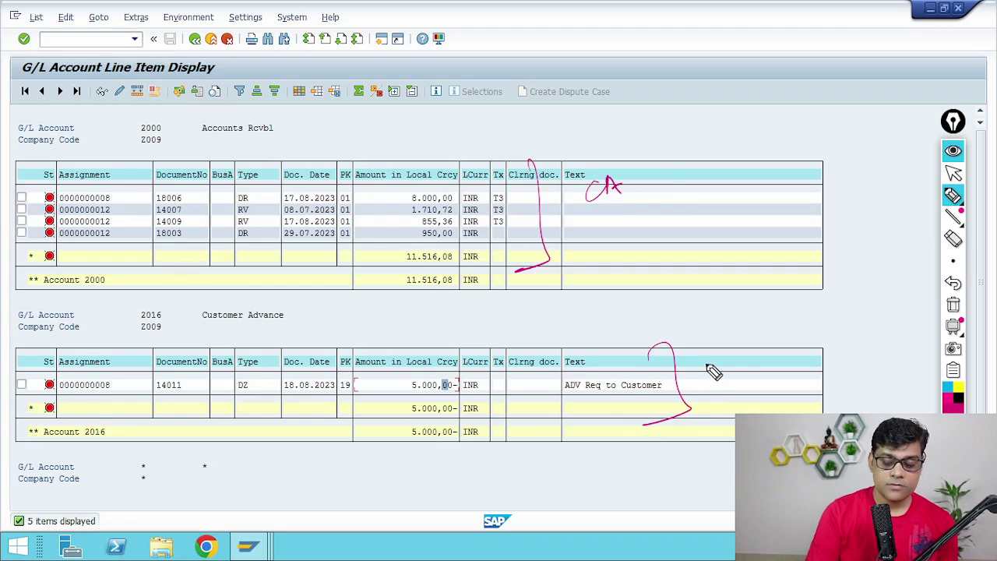
left_click_drag(696, 383, 766, 352)
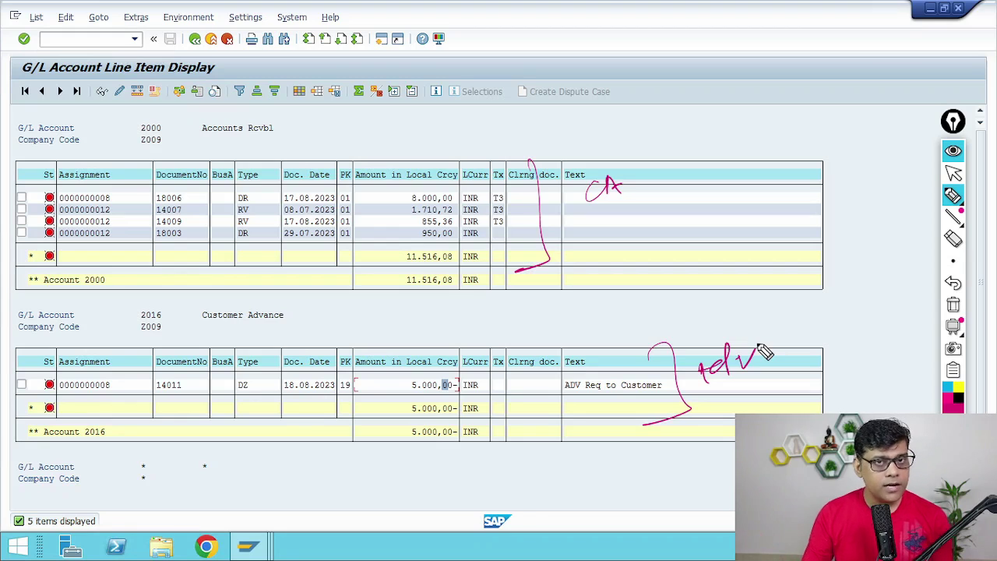
- Circle the totals of accounts 2000 and 2016 with the pen, and clear all annotations
left_click_drag(467, 283, 465, 300)
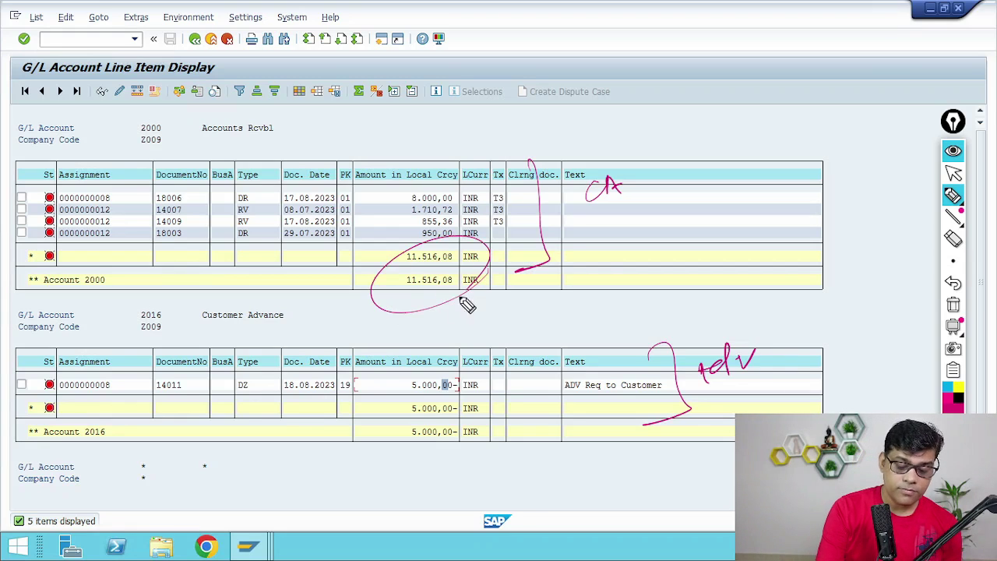
mouse_move(424, 420)
left_mouse_down()
mouse_move(477, 352)
mouse_move(476, 409)
left_mouse_up()
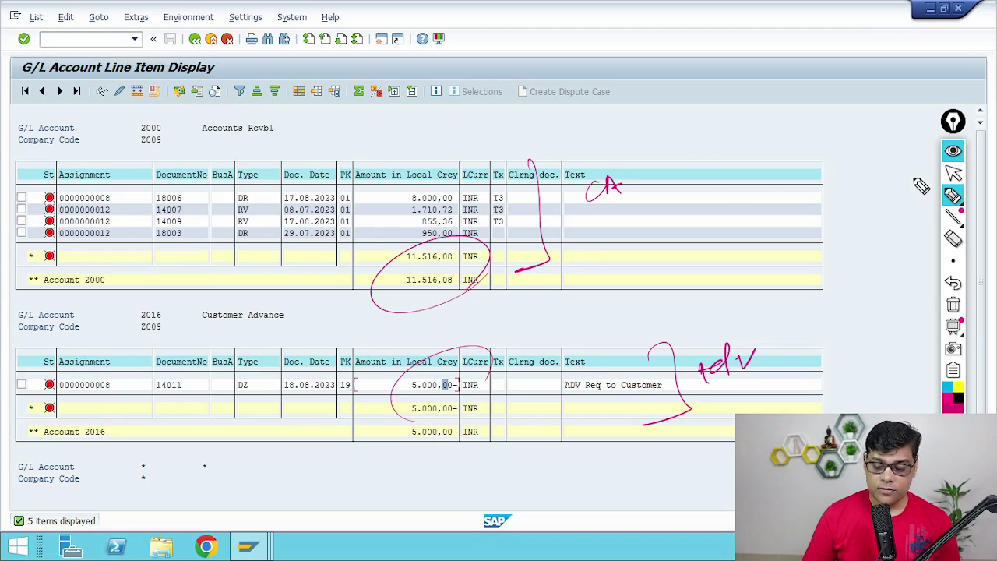
left_click(955, 306)
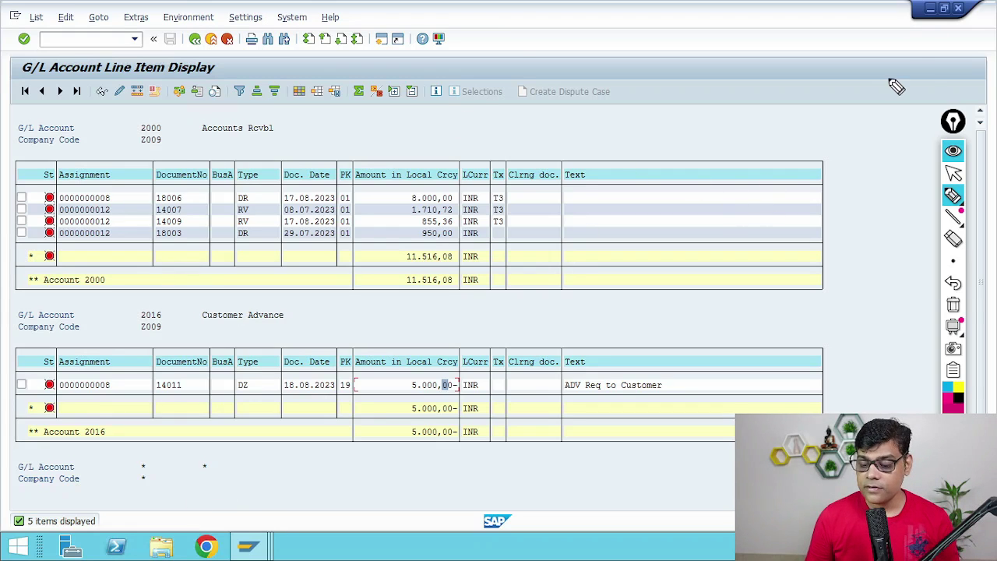
left_click(954, 175)
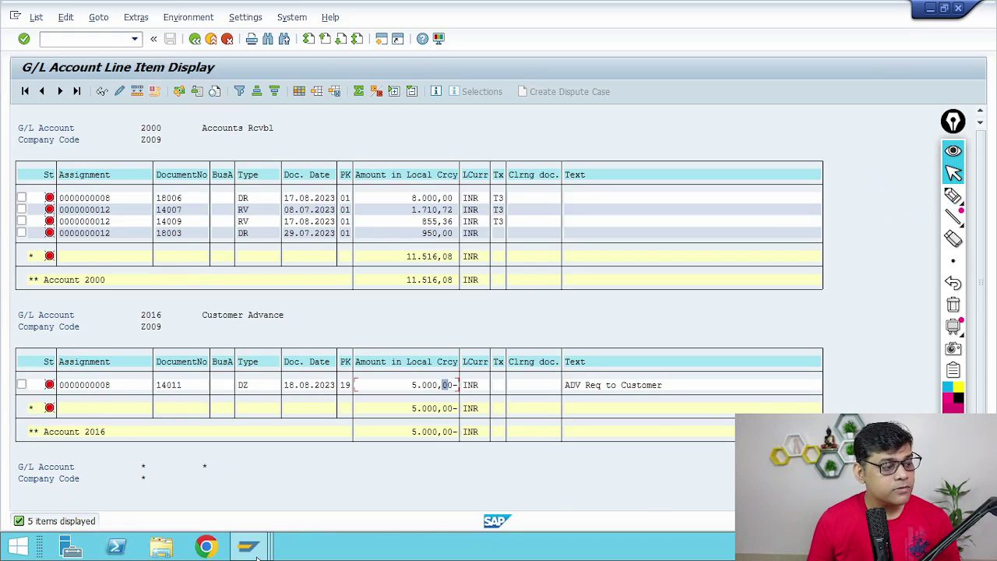
- Leave the customer down payment posting session with /N and open the F-39 down payment clearing transaction
mouse_move(259, 552)
left_click(310, 502)
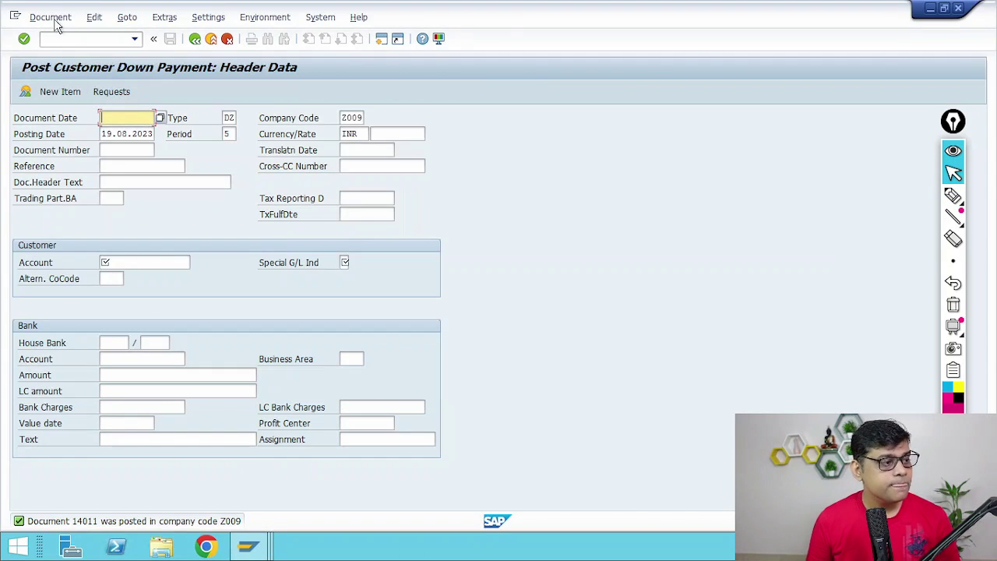
left_click(84, 41)
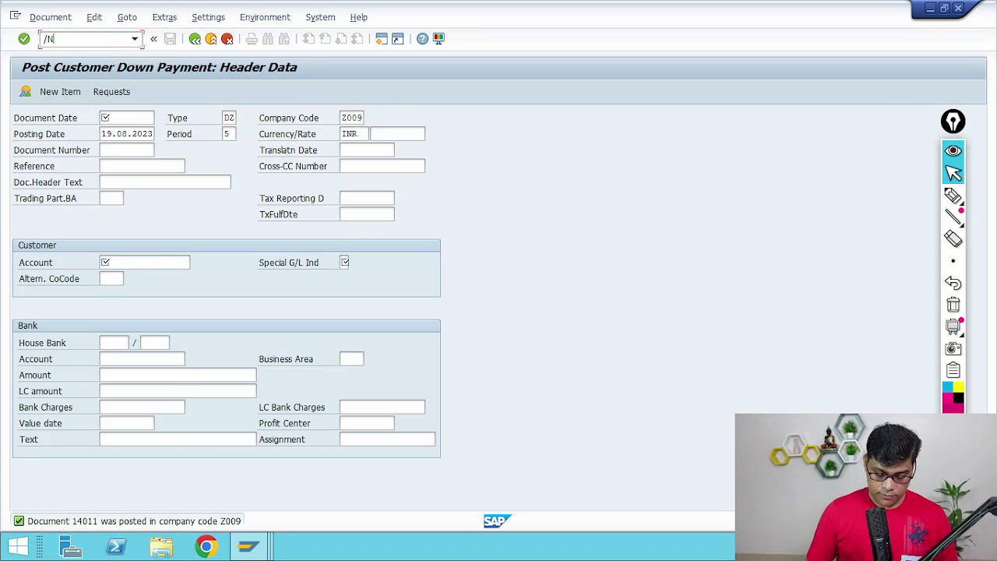
type("/N")
key("Return")
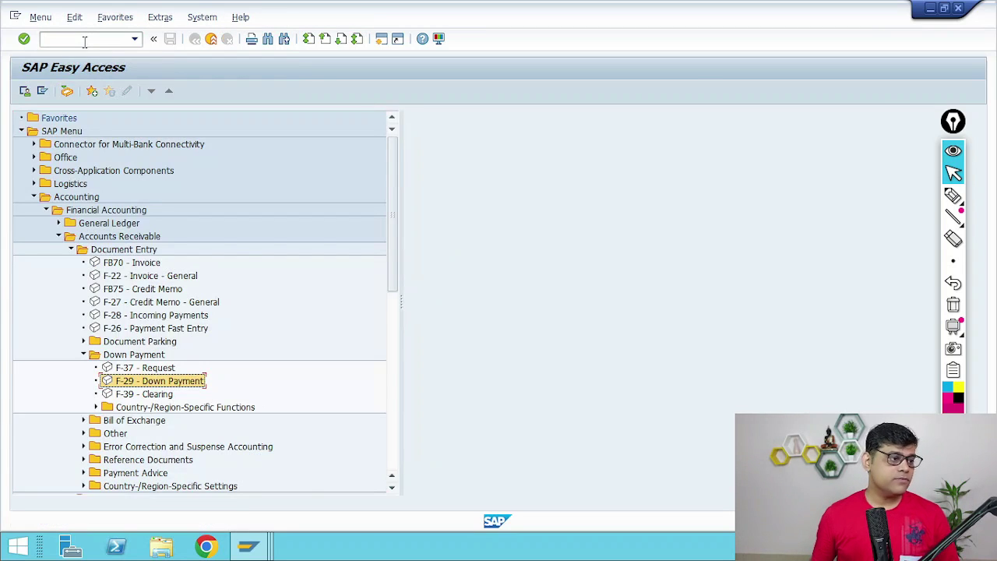
left_click(145, 394)
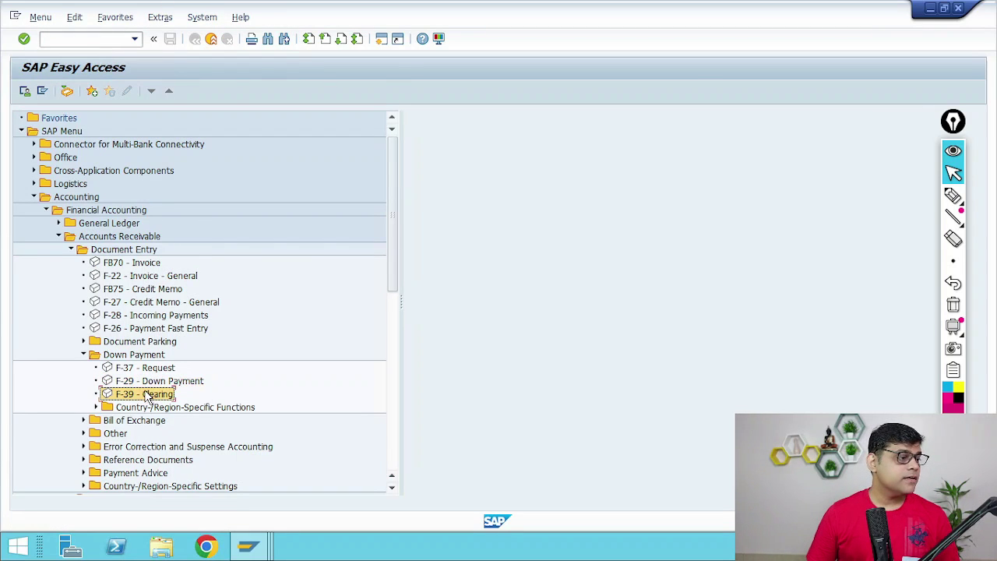
double_click(145, 394)
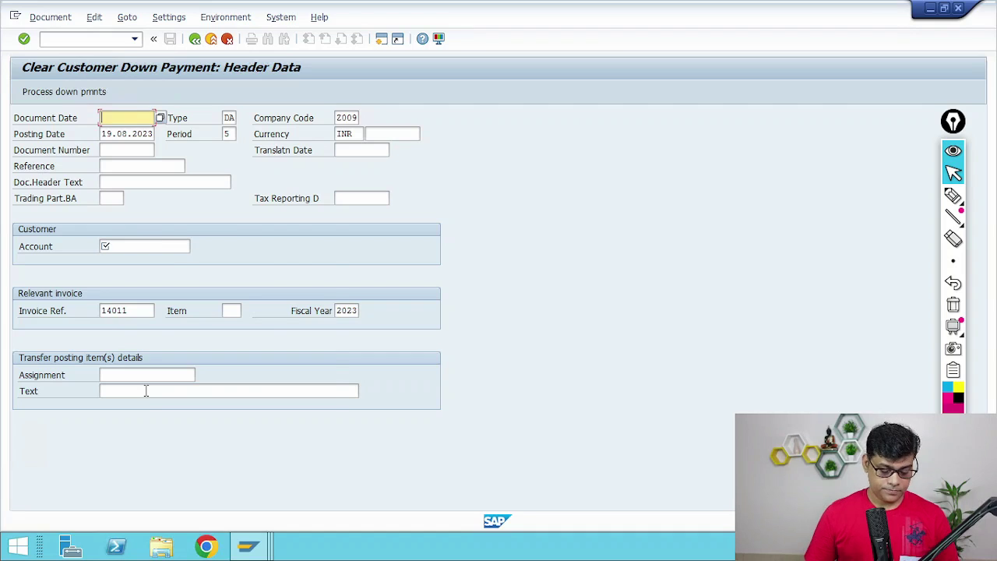
- Set the document date of the customer down payment clearing to 19.08.2023
key("F4")
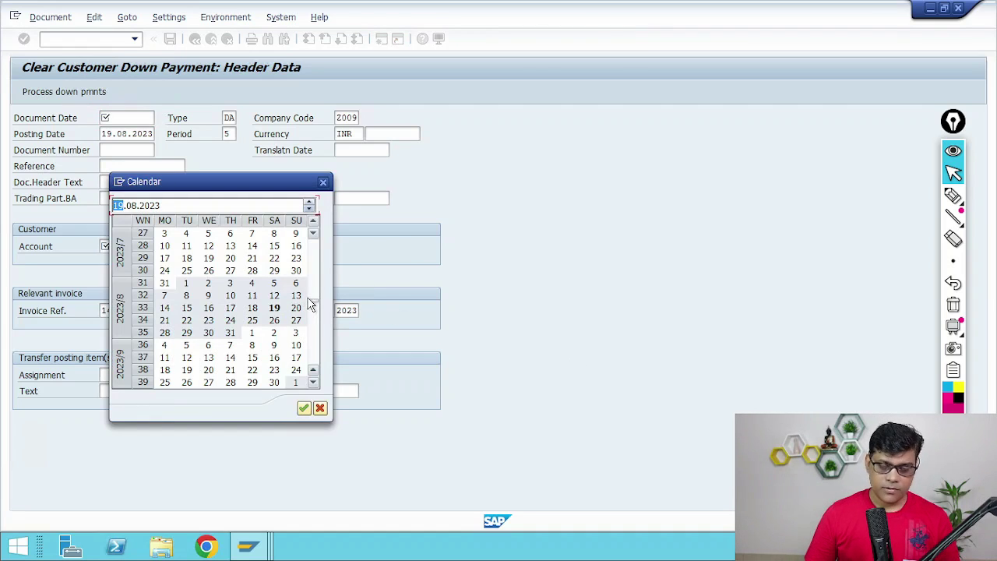
double_click(275, 296)
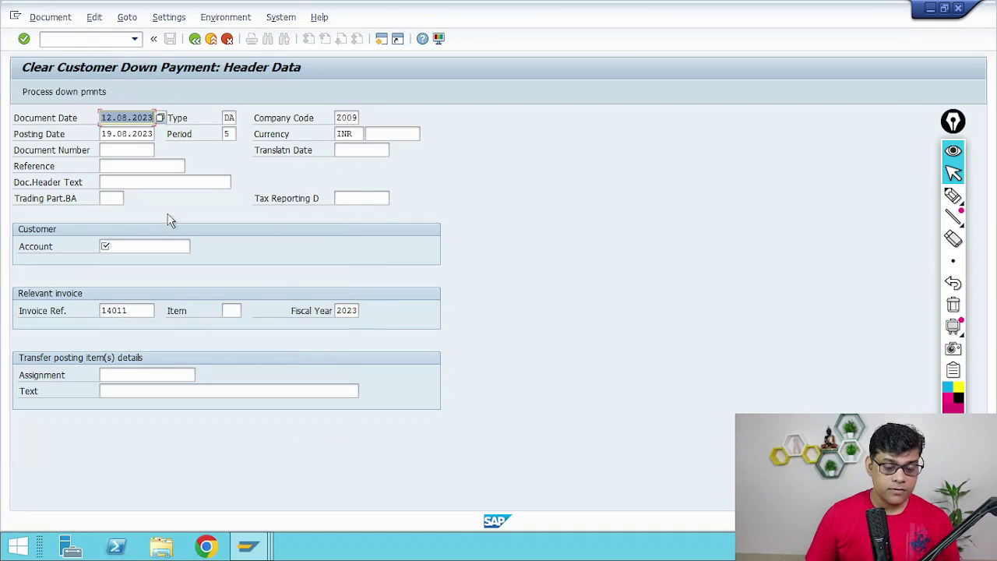
left_click(160, 118)
double_click(274, 320)
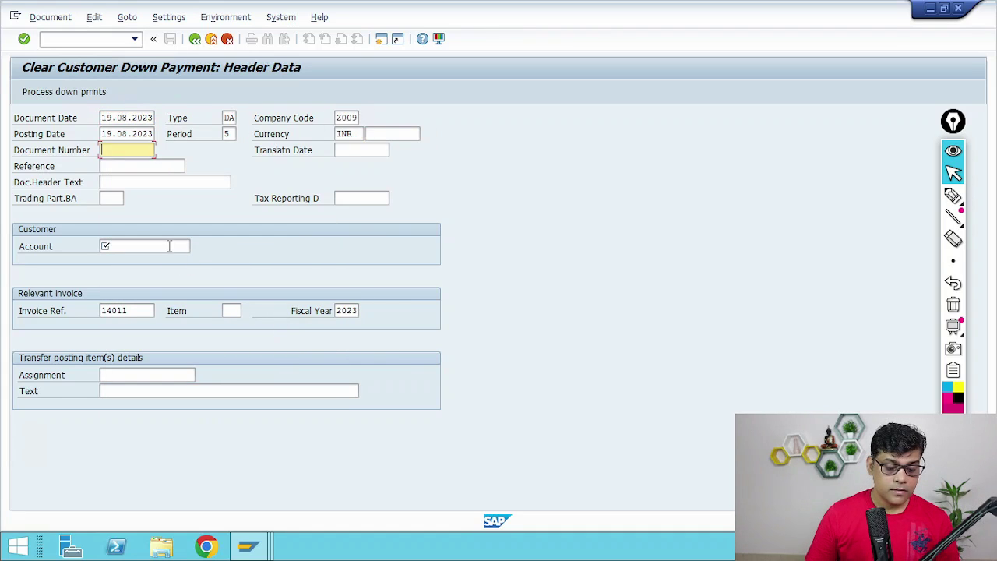
- Select Test Customer #1 as the customer account for the down payment clearing, and remove the invoice reference
left_click(168, 246)
left_click(196, 247)
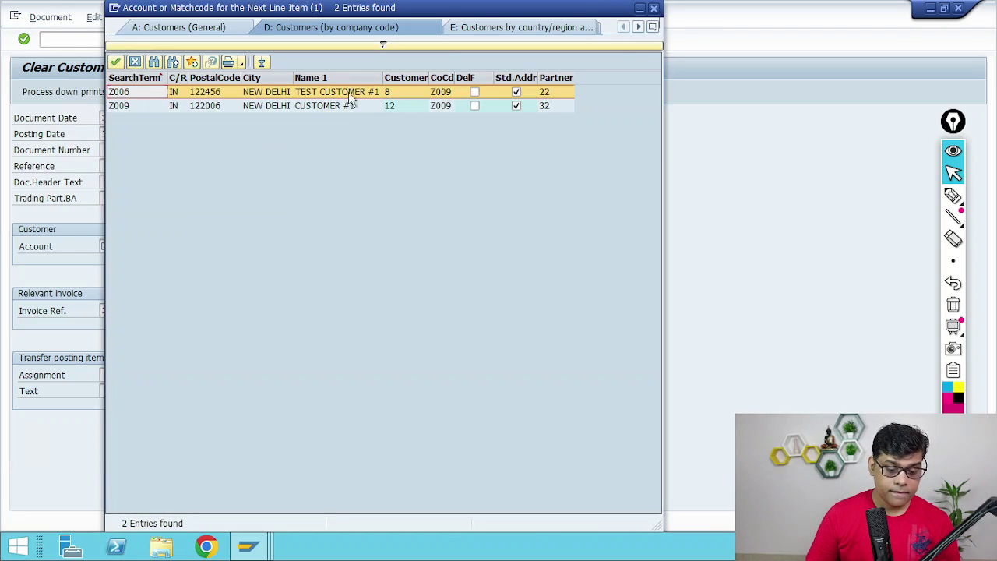
double_click(384, 105)
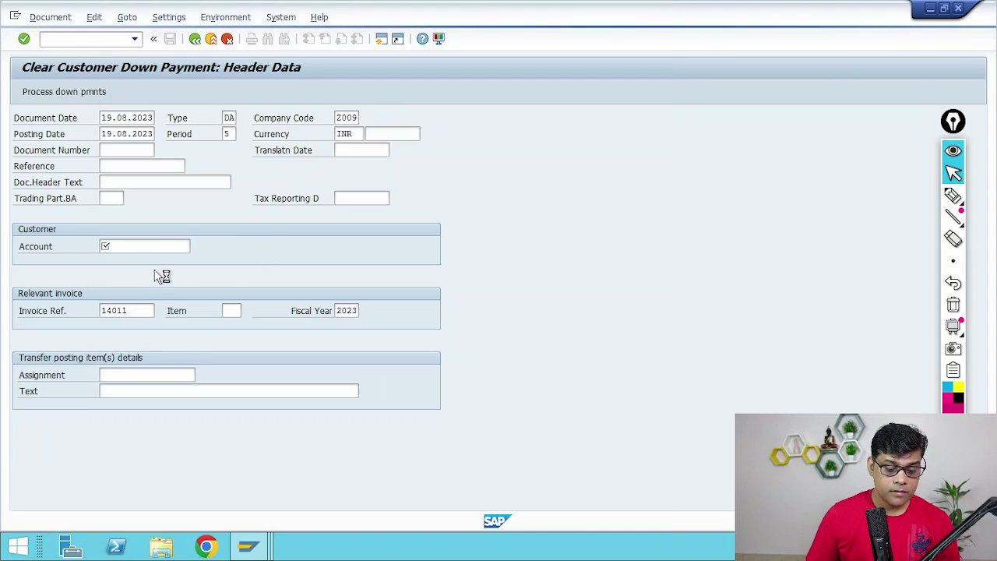
double_click(130, 310)
key("Delete")
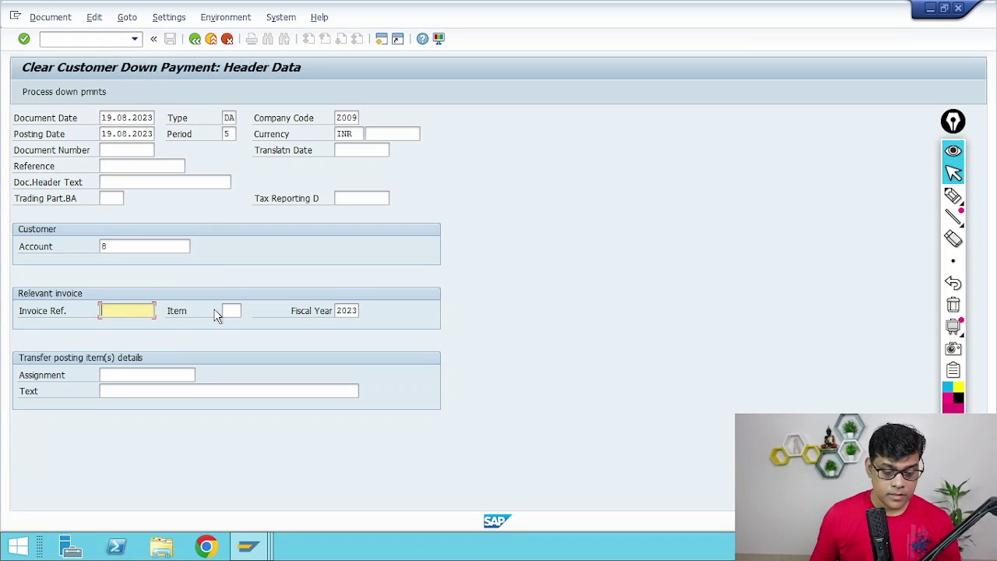
- Process the customer's down payments, select the 5.000,00 INR advance, and generate the clearing line items
left_click(62, 92)
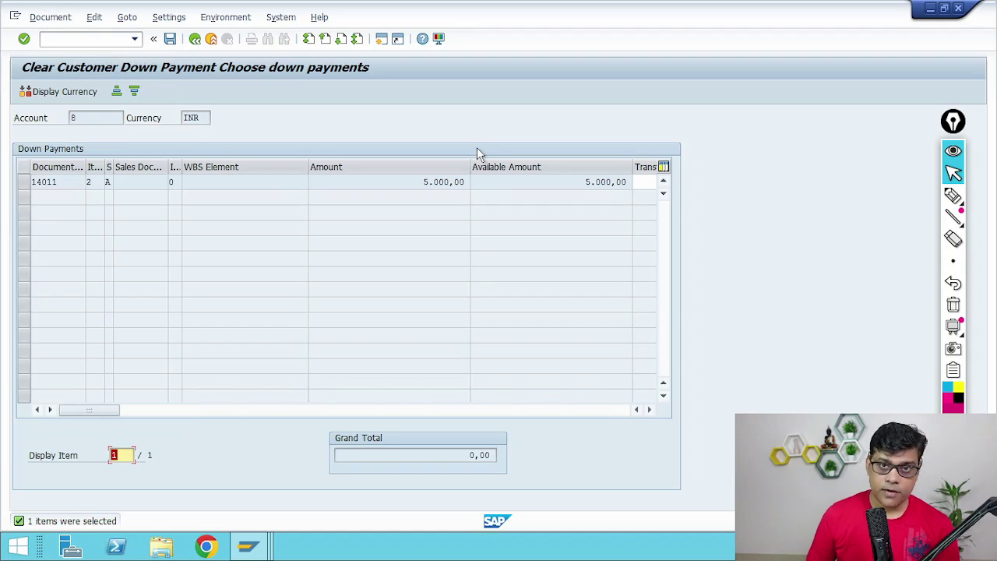
left_click(22, 182)
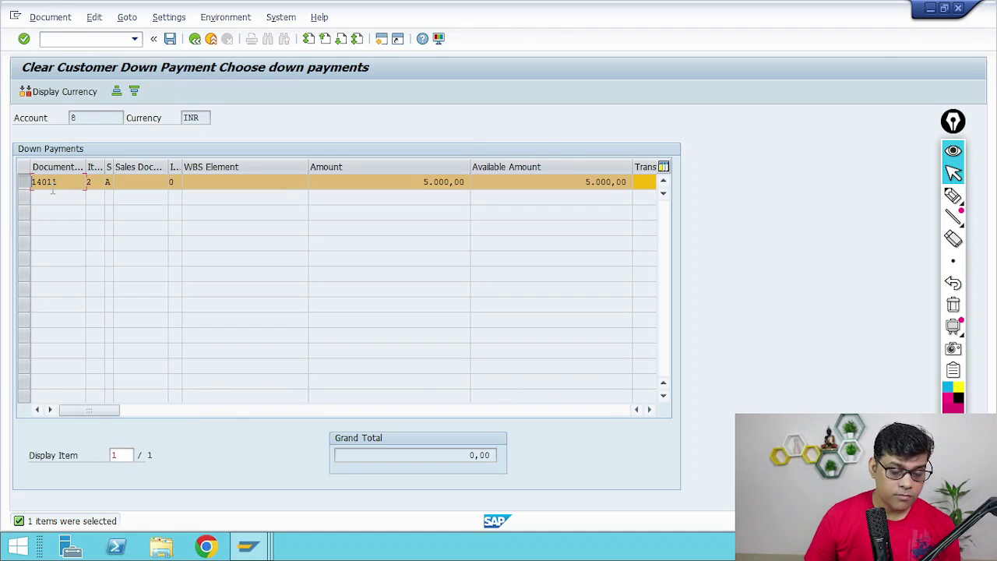
left_click(170, 38)
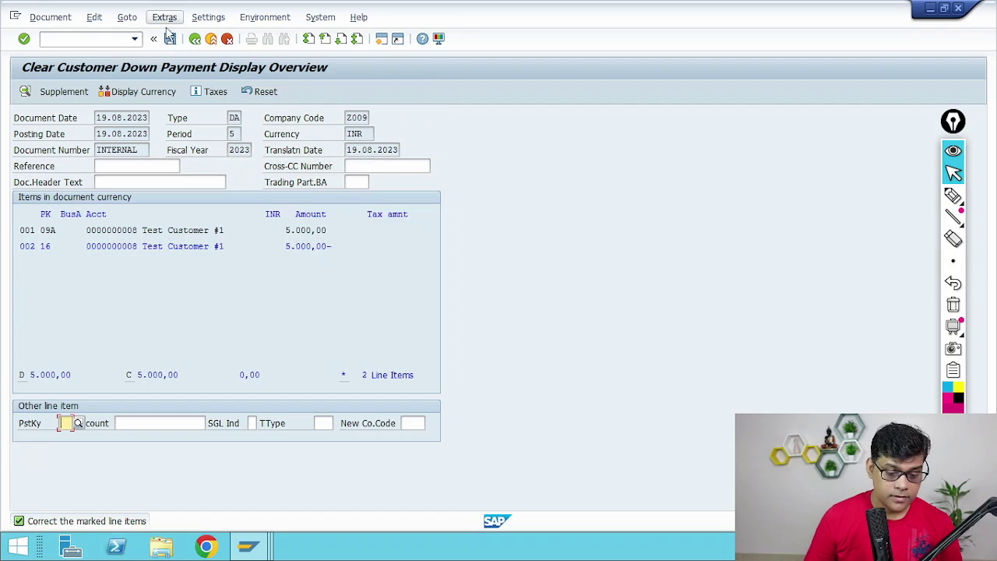
left_click(173, 41)
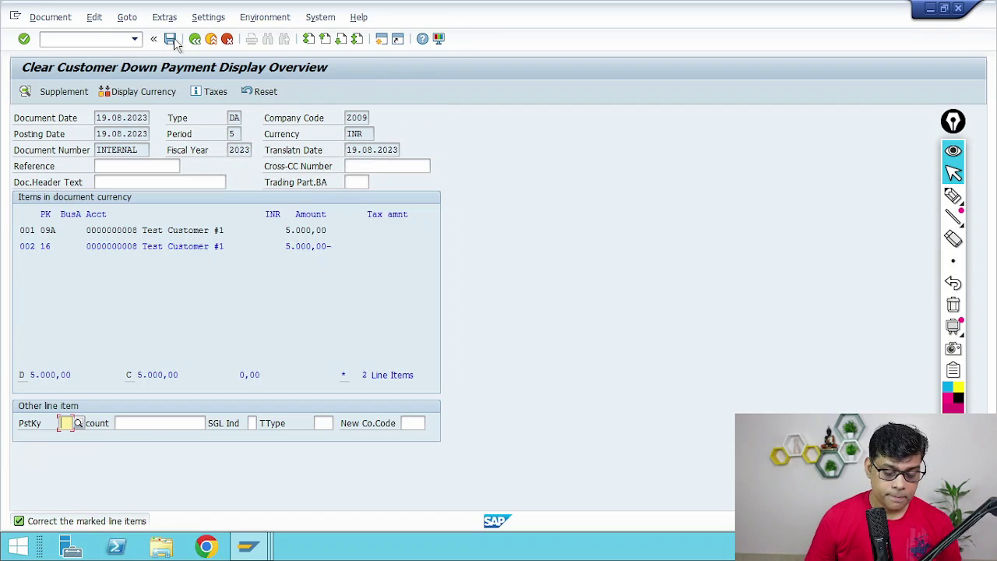
- Enter the text "Advance settlement" on the clearing's second line item, posting key 16, and post the document
double_click(191, 247)
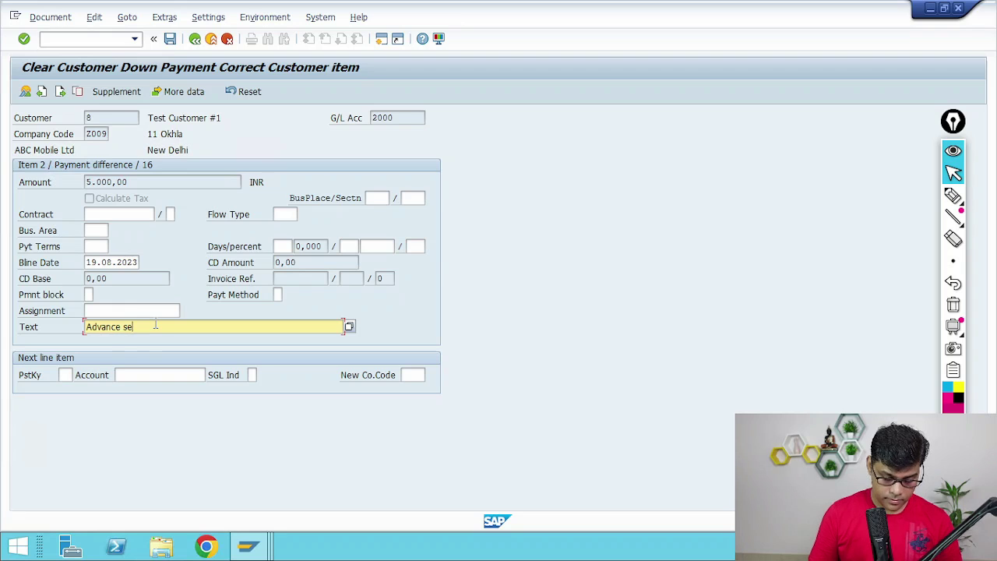
left_click(156, 325)
type("Advance settlement")
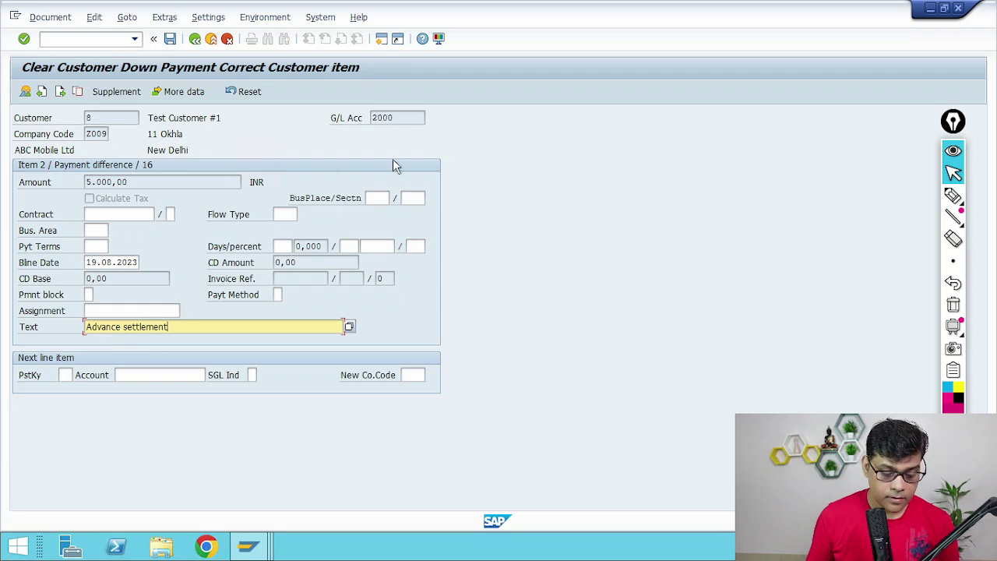
left_click(170, 38)
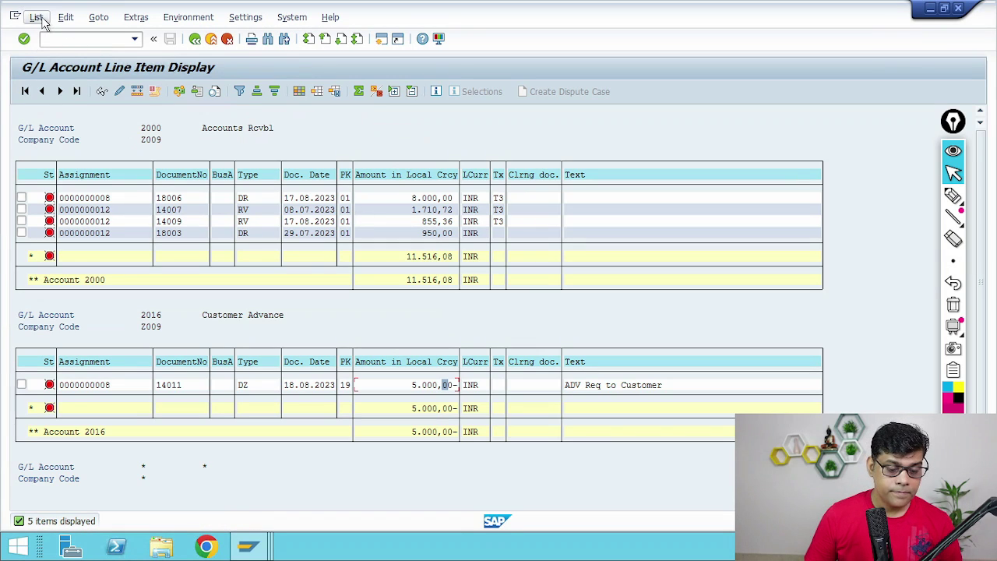
- Refresh the G/L account line item list, and return to the customer line item list and refresh it too
left_click(36, 18)
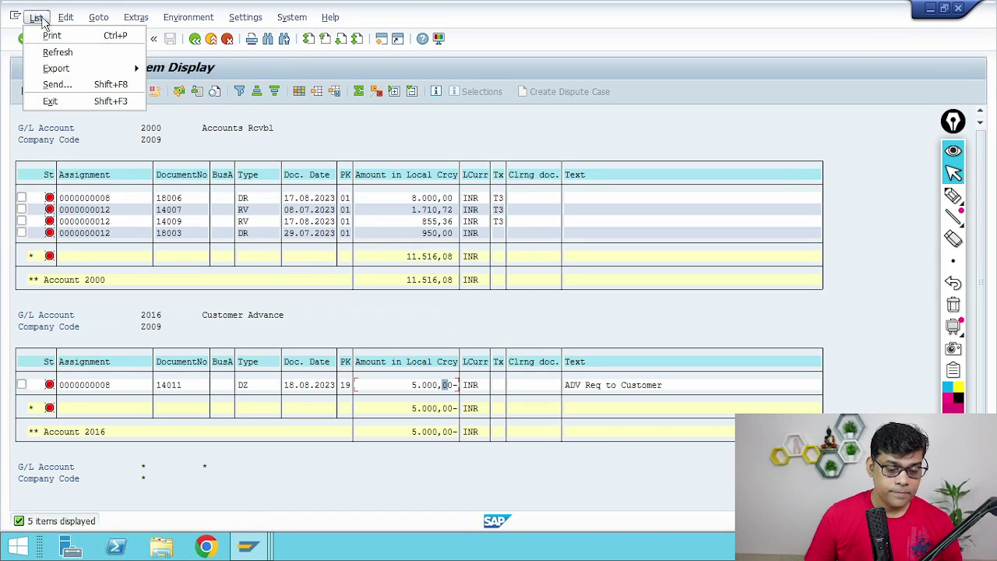
left_click(56, 51)
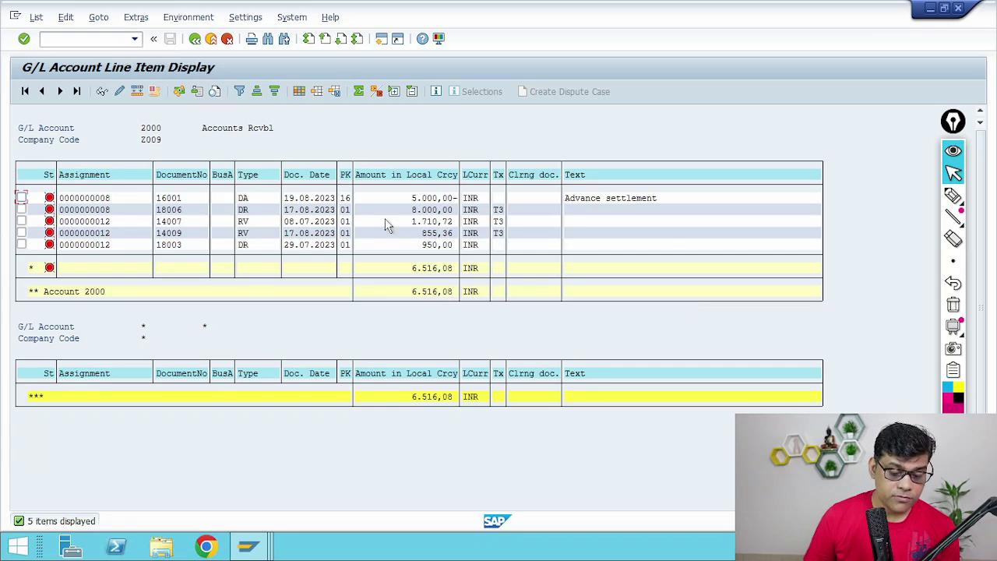
left_click(248, 546)
left_click(378, 462)
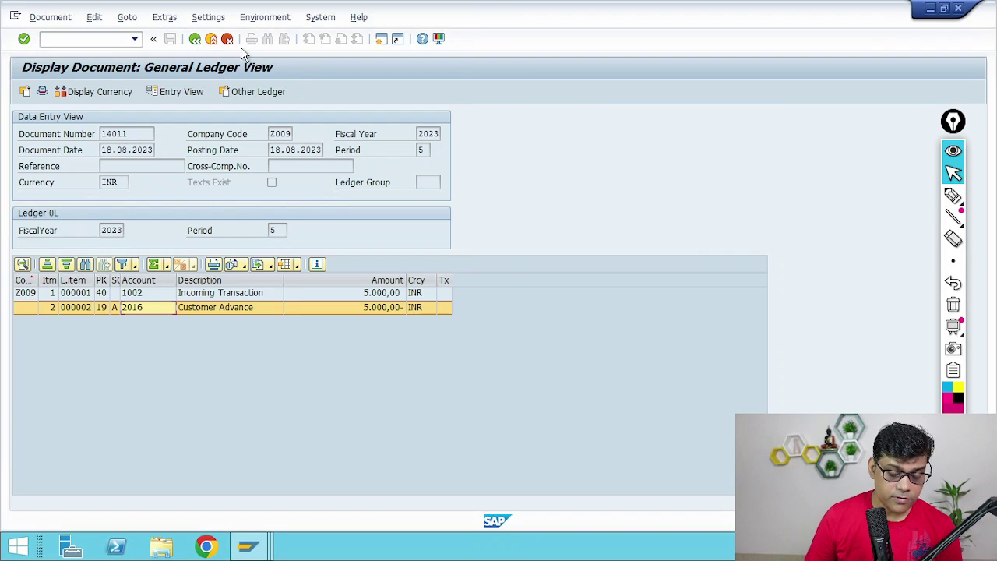
left_click(194, 39)
left_click(36, 17)
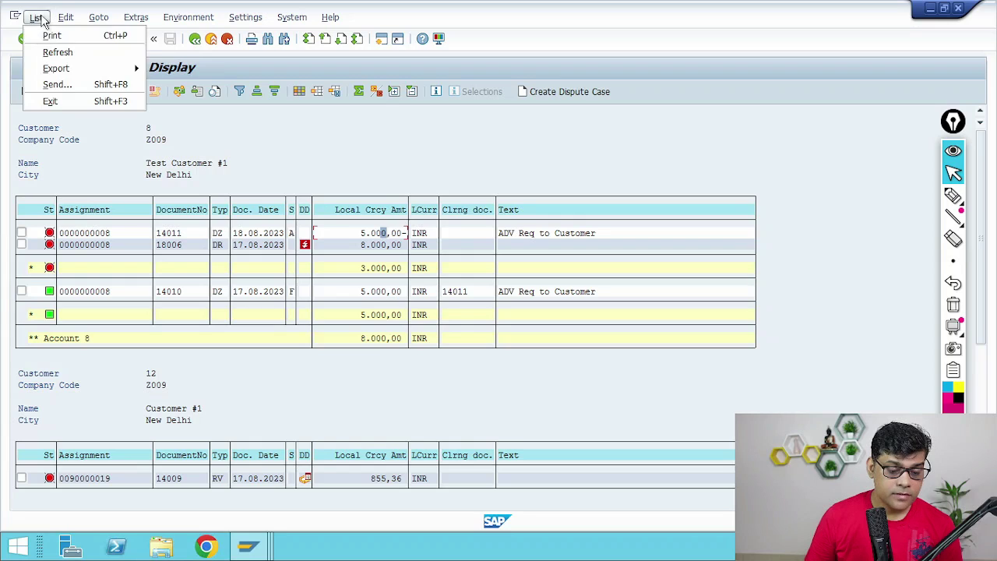
left_click(66, 54)
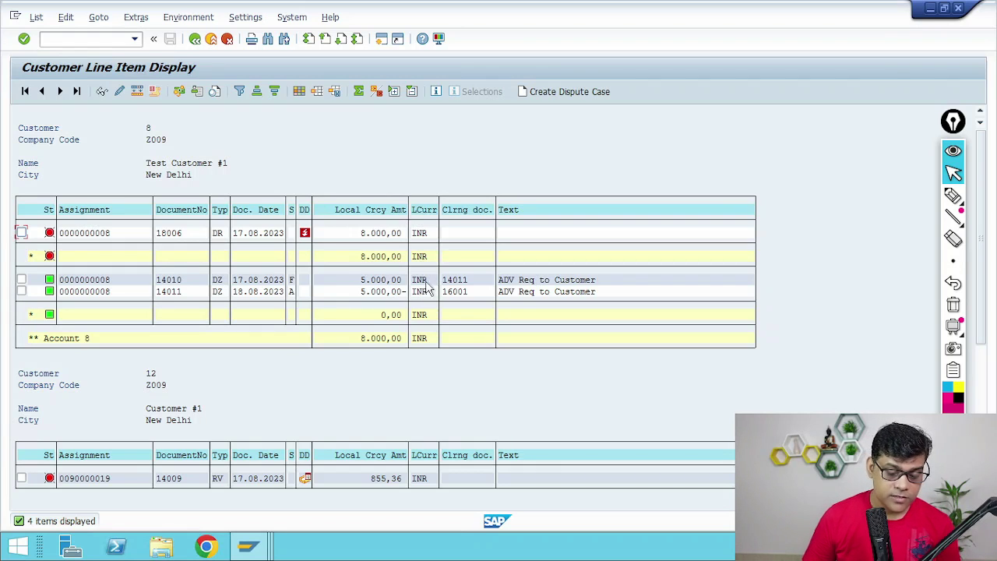
- Display only the open customer items, and examine the Advance settlement amount, the 8.000,00 invoice and the balance of Test Customer #1
left_click(194, 39)
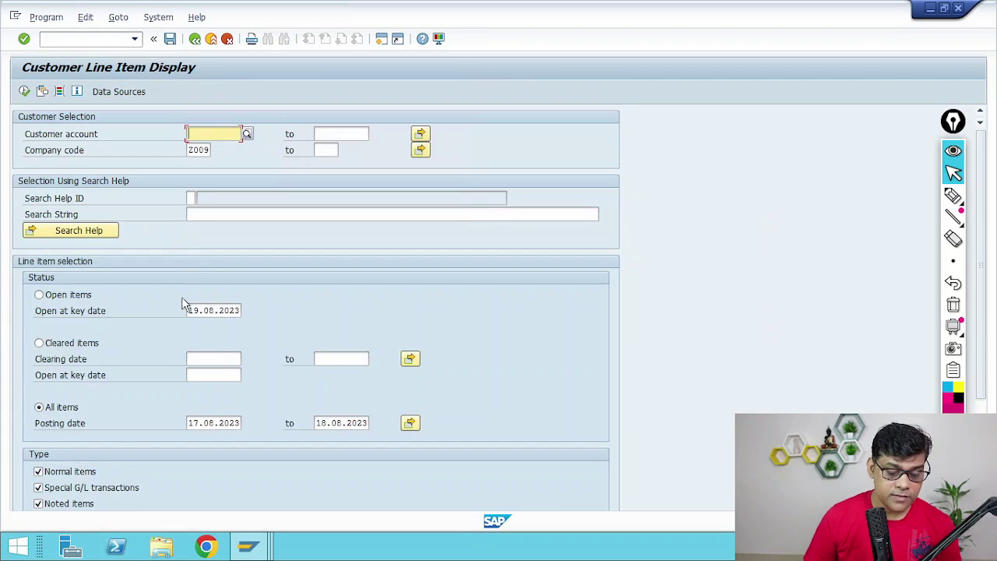
left_click(74, 296)
left_click(24, 91)
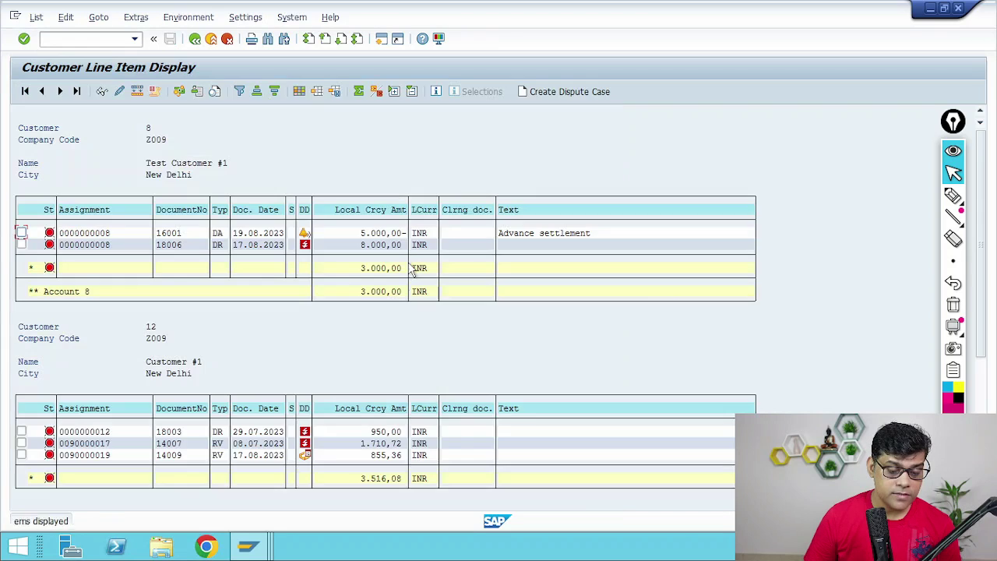
left_click(383, 236)
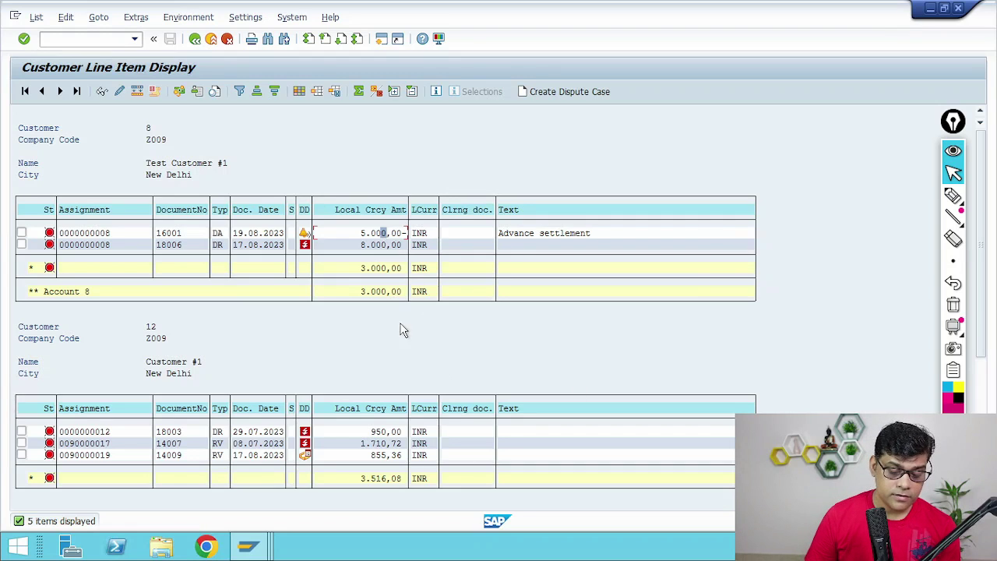
left_click(395, 291)
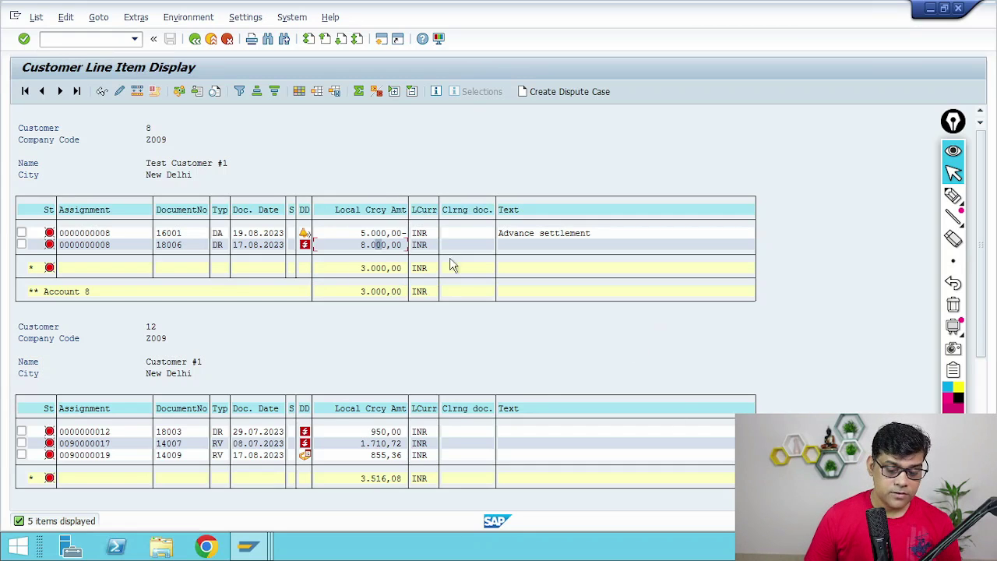
left_click(391, 234)
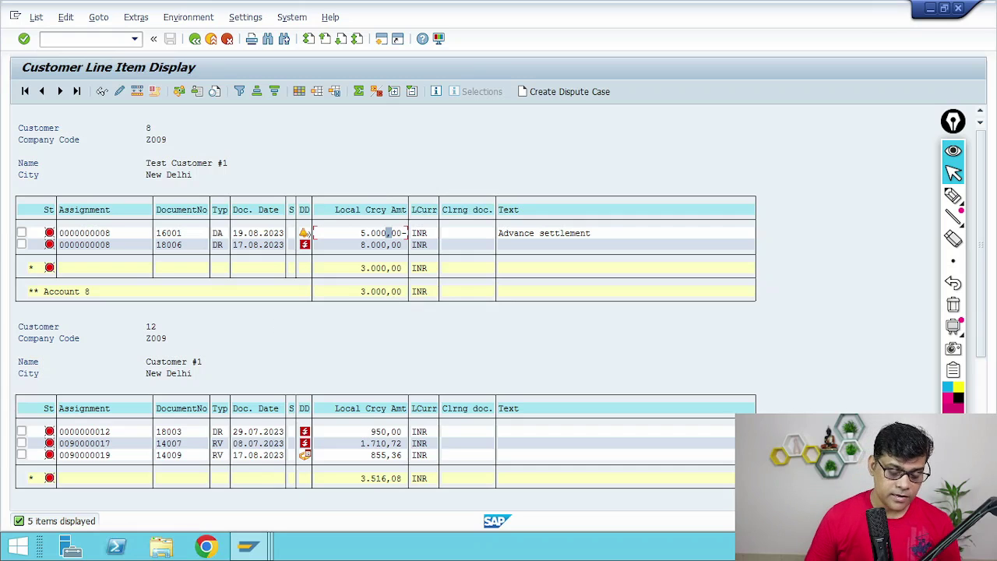
- Switch to the customer down payment clearing session and open the F-28 incoming payments transaction with /nf-28
mouse_move(247, 546)
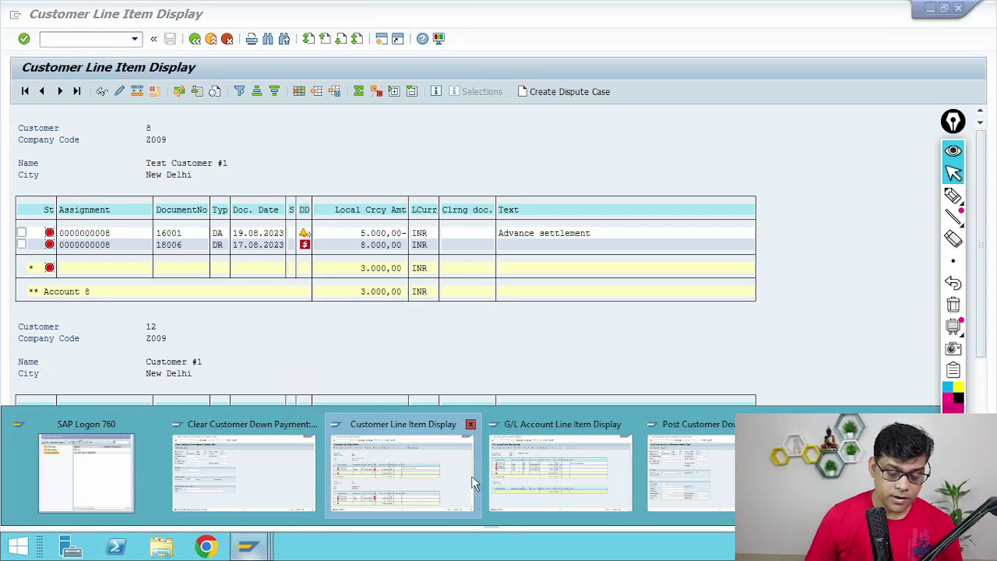
left_click(285, 472)
left_click(95, 35)
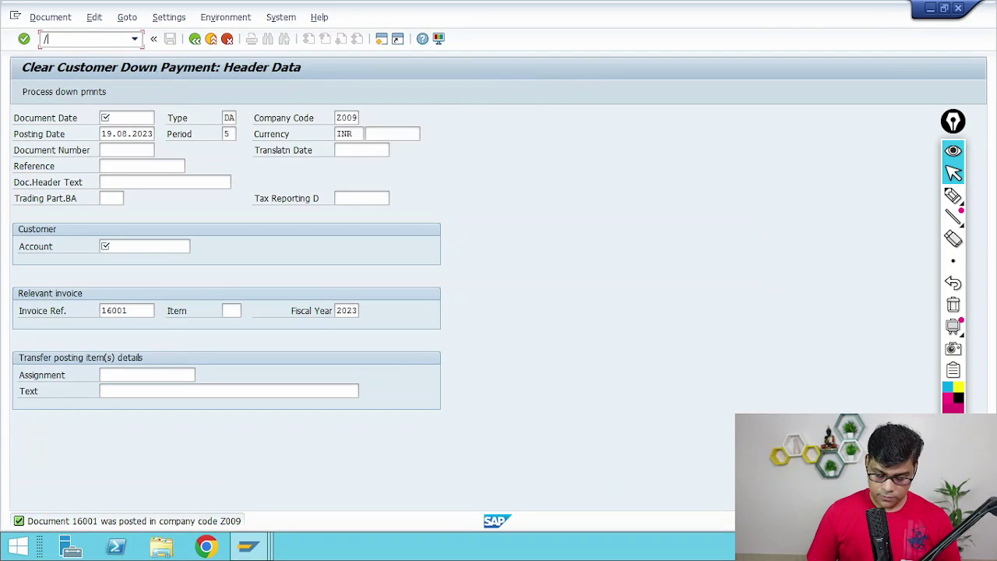
type("/nf-28")
key("Return")
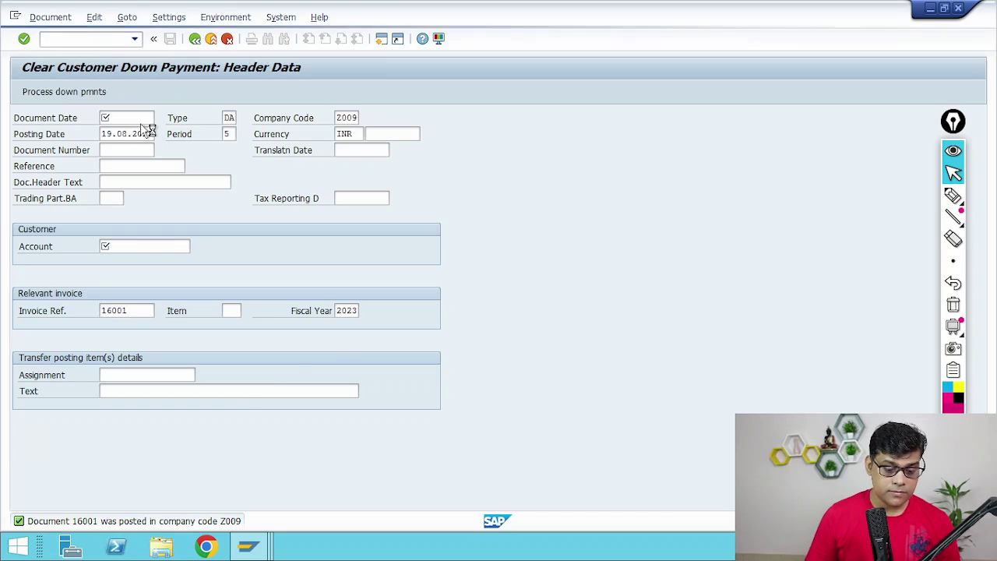
- Set the document date of the incoming payment to 19.08.2023
key("F4")
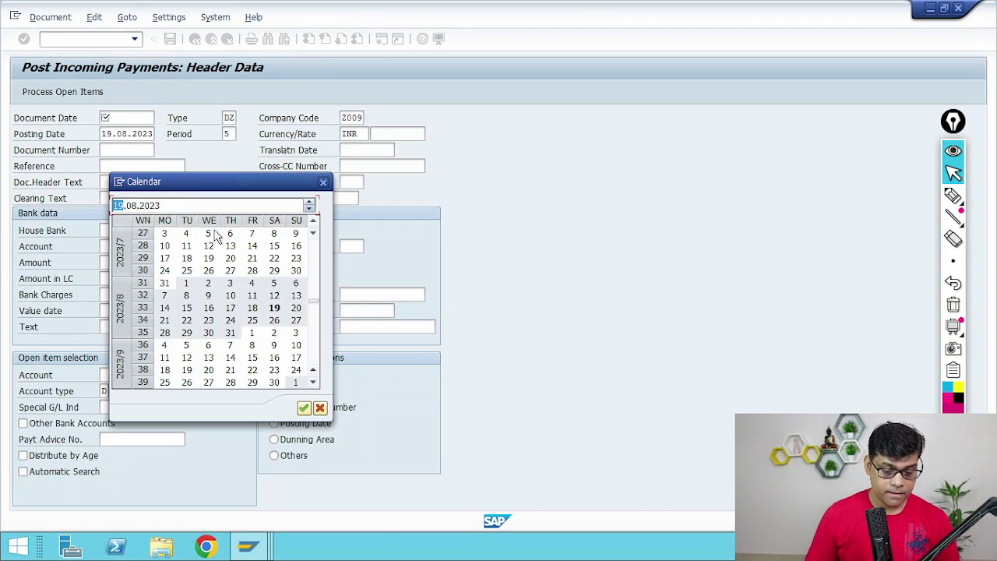
double_click(275, 309)
key("Tab")
key("Tab")
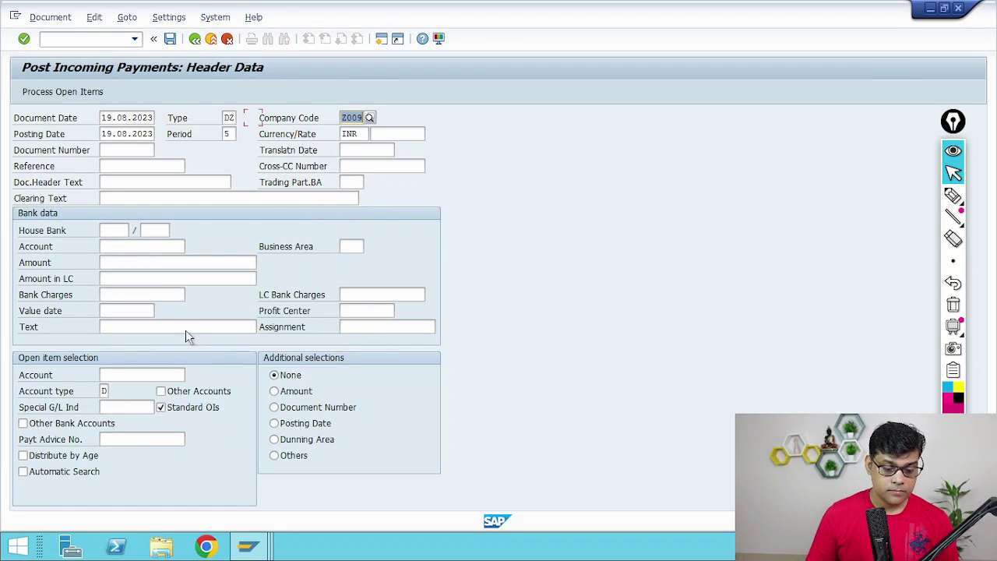
- Choose house bank HDFC with account ID H9301 for the incoming payment
left_click(113, 231)
key("F4")
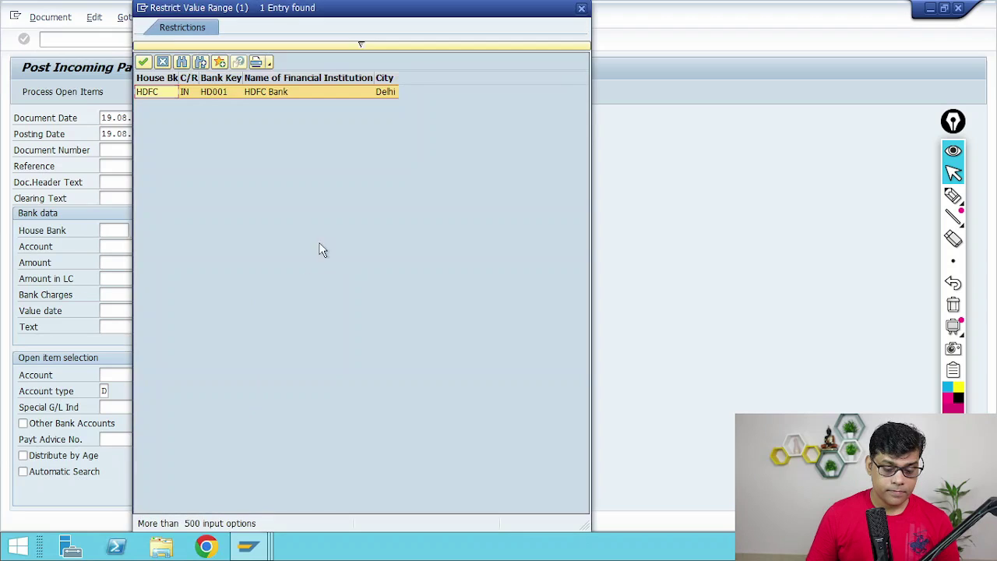
double_click(285, 92)
key("Tab")
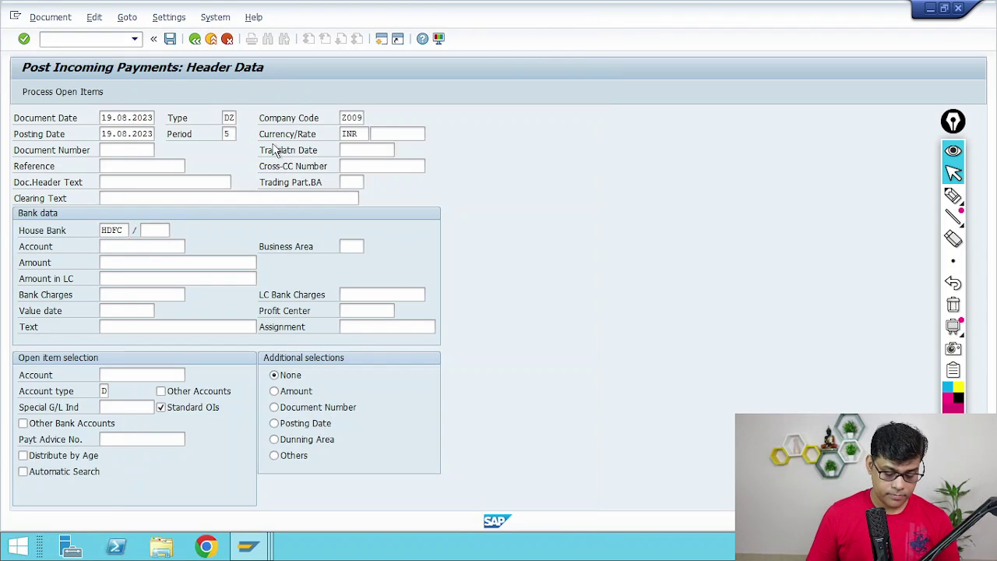
key("F4")
double_click(357, 93)
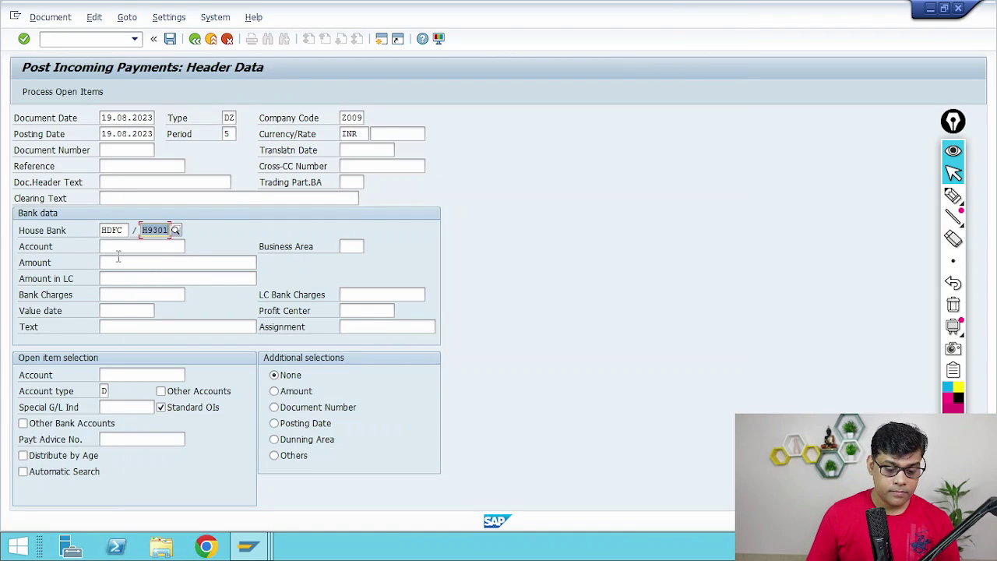
- Fill in the bank data with G/L account 1002 (Incoming Transaction), amount 3000 and value date 19.08.2023
key("Tab")
left_click(191, 246)
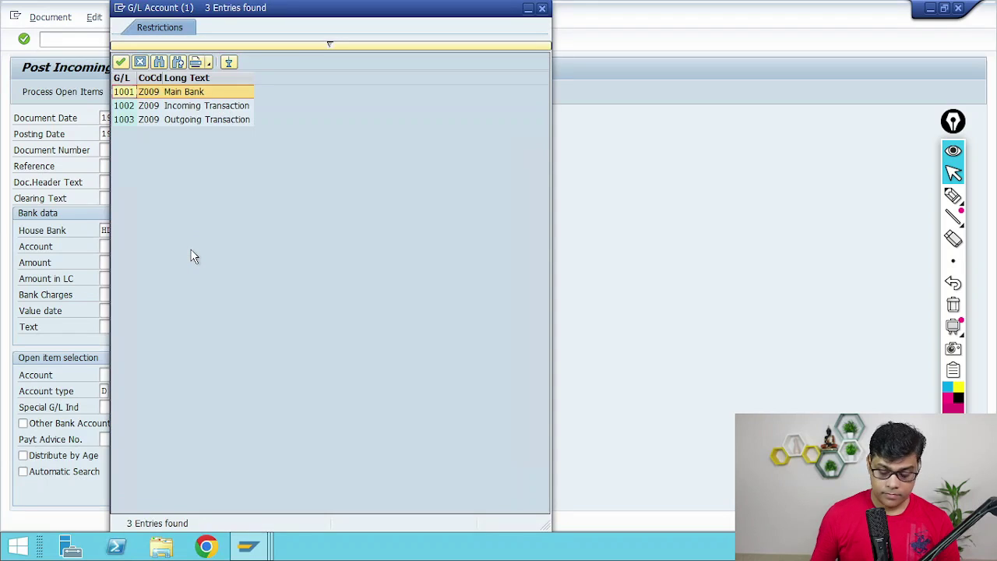
double_click(181, 106)
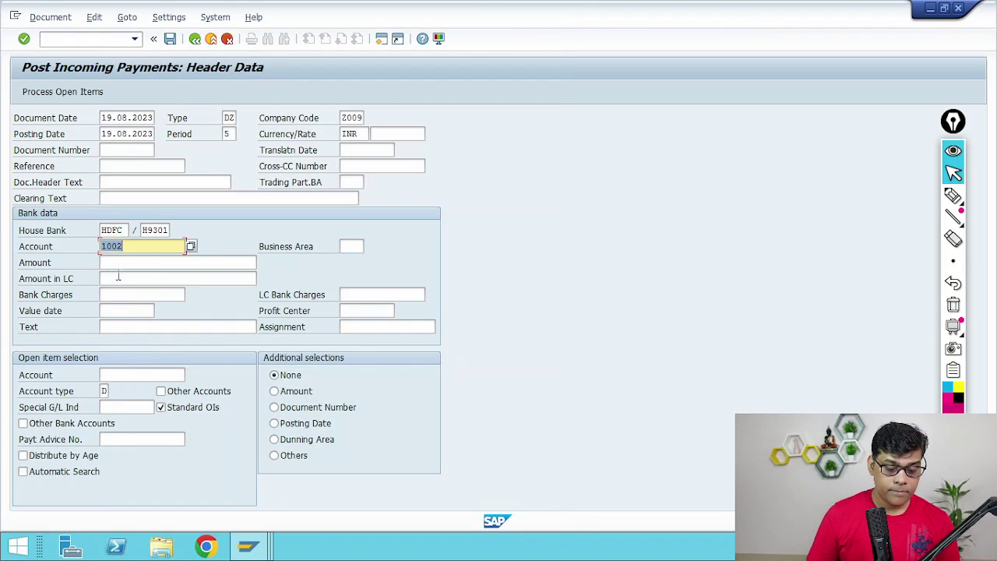
key("Tab")
type("3000")
key("Tab")
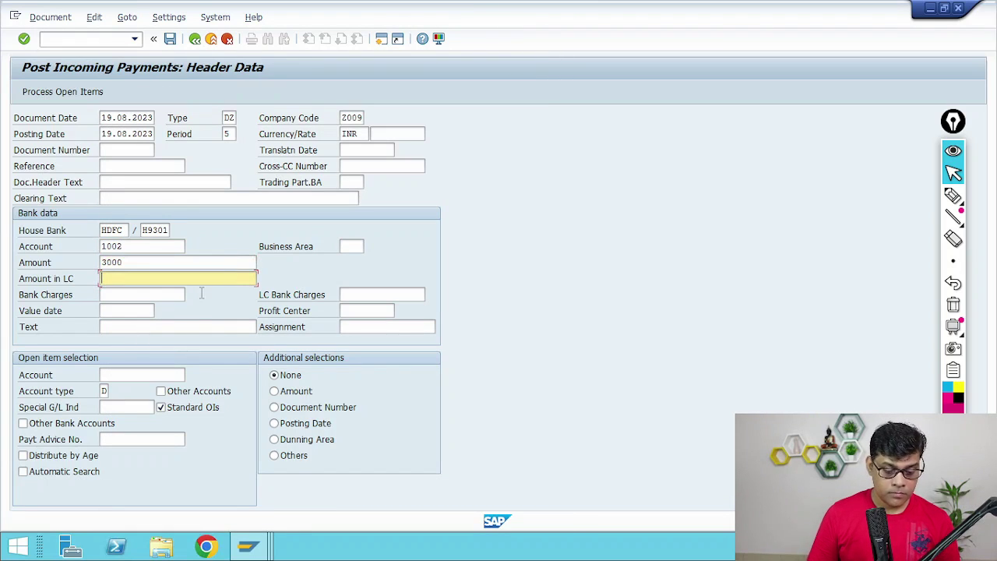
left_click(137, 310)
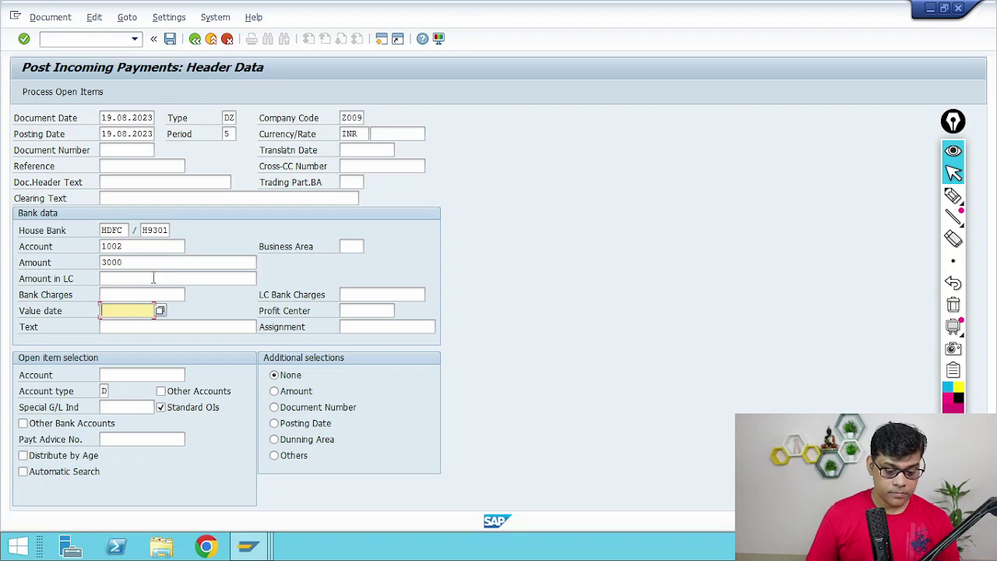
key("Return")
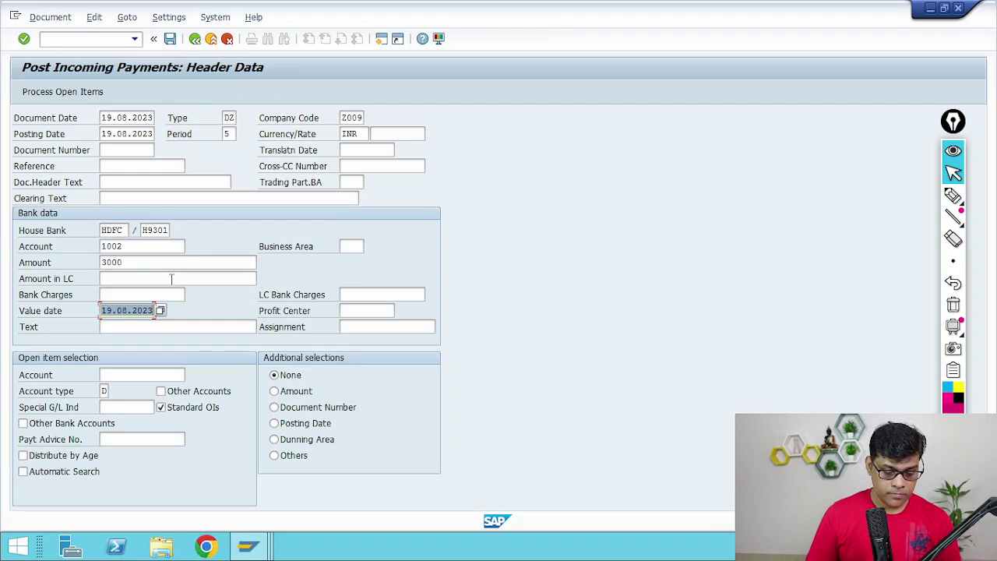
- Enter Test Customer #1's account in the open item selection and load its open items
left_click(142, 375)
type("8")
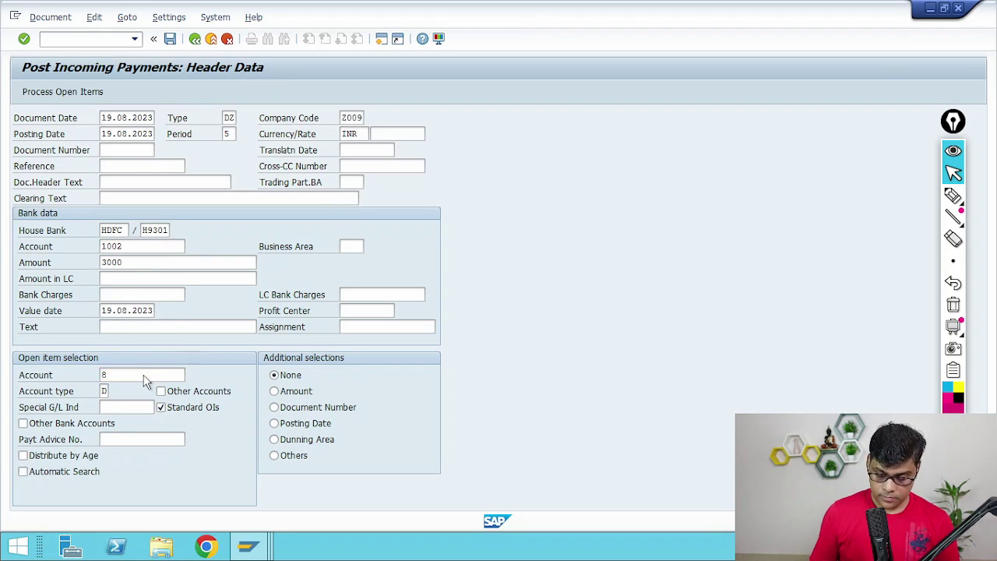
key("Return")
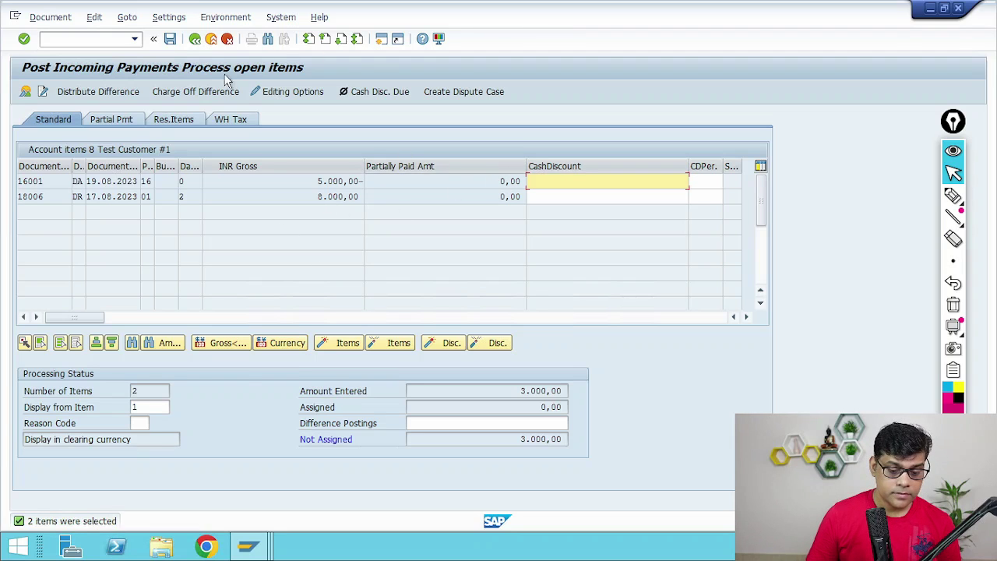
- Assign both the 5.000,00 advance settlement and the 8.000,00 invoice to the incoming payment, and post it
left_click(171, 39)
key("Return")
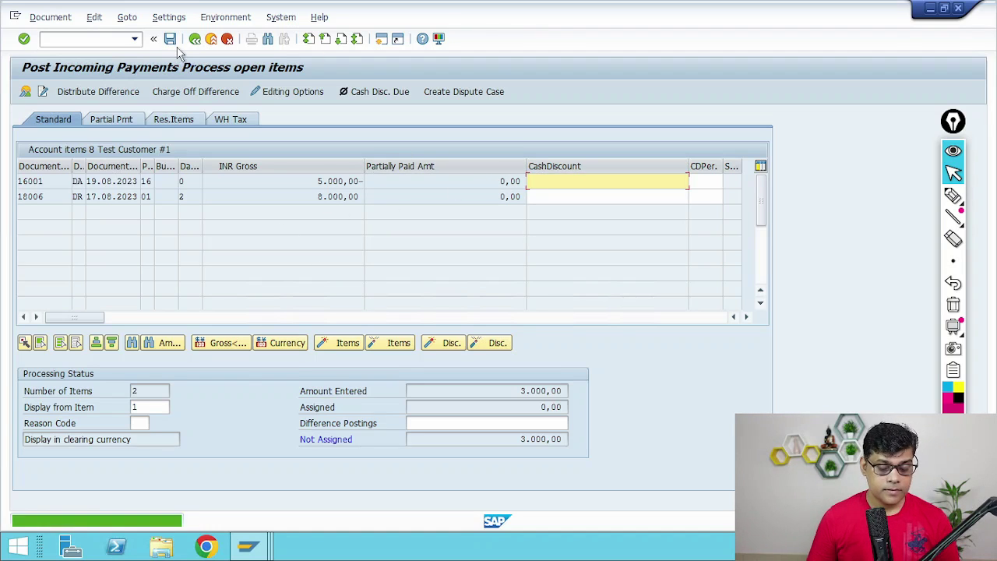
double_click(331, 181)
double_click(337, 196)
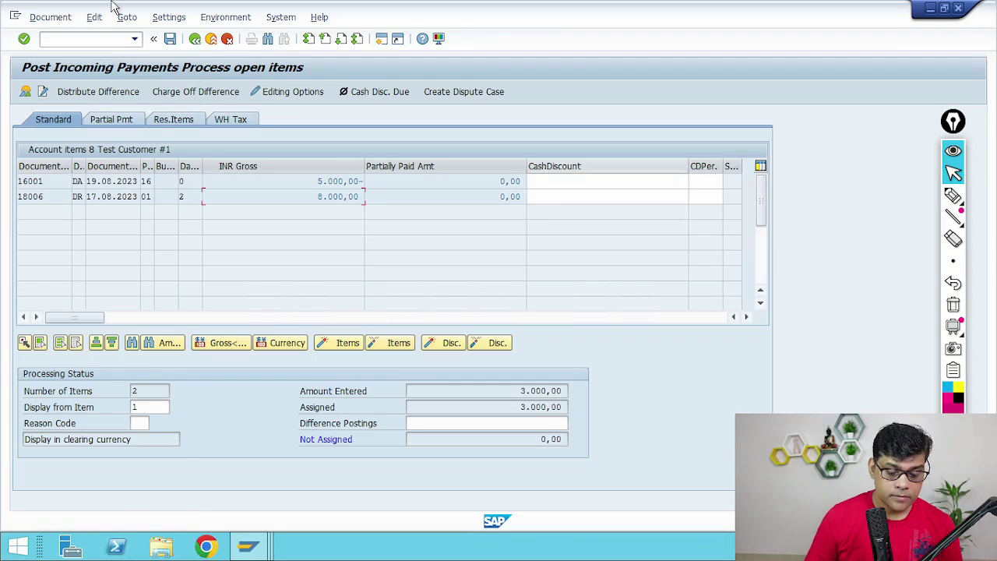
left_click(170, 38)
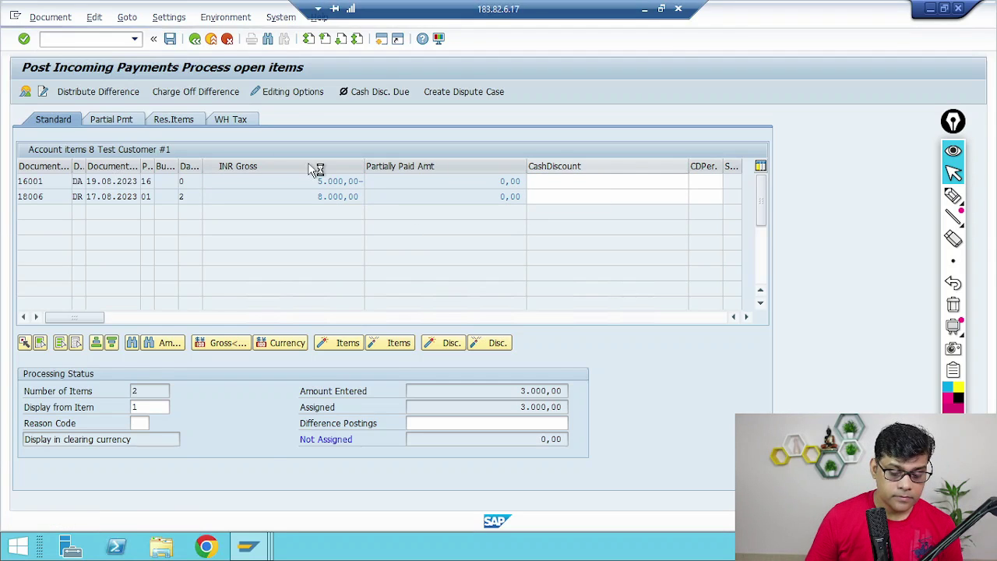